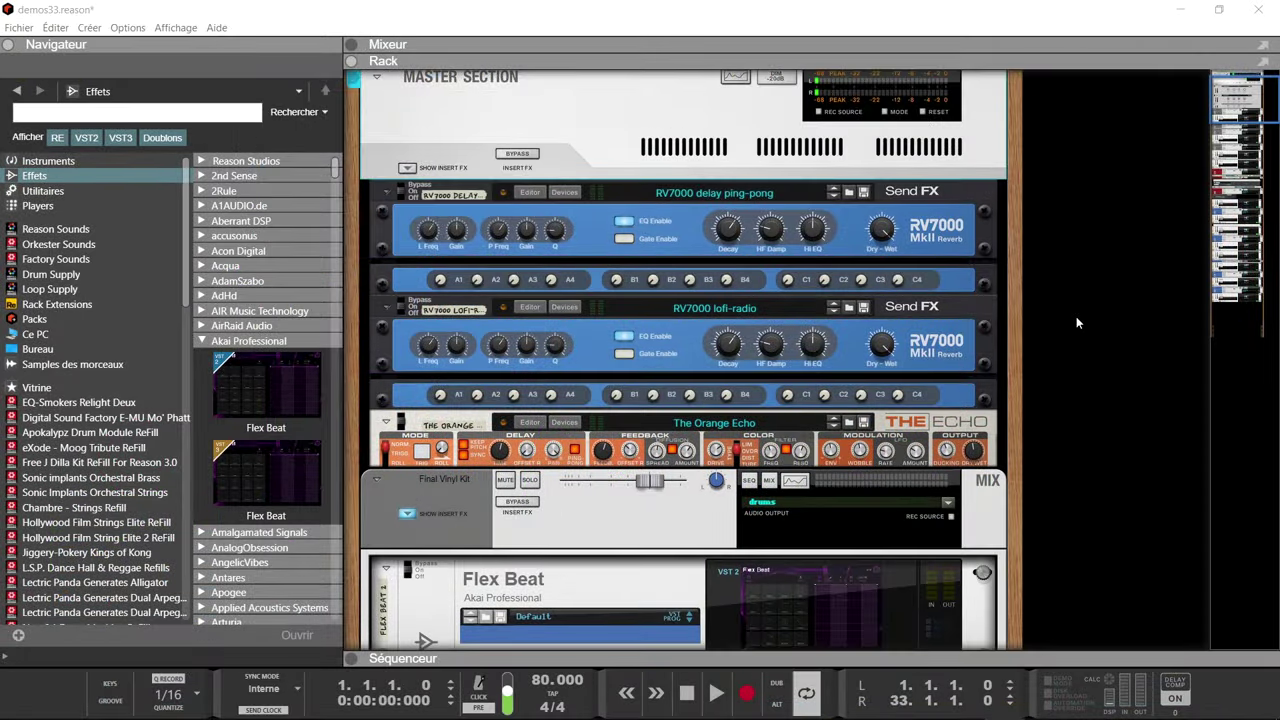
Look at the Flex Beat insert on the drums channel, close it, and show the sequencer with the Flex Beat 2 track
scroll(1076, 316, down, 5)
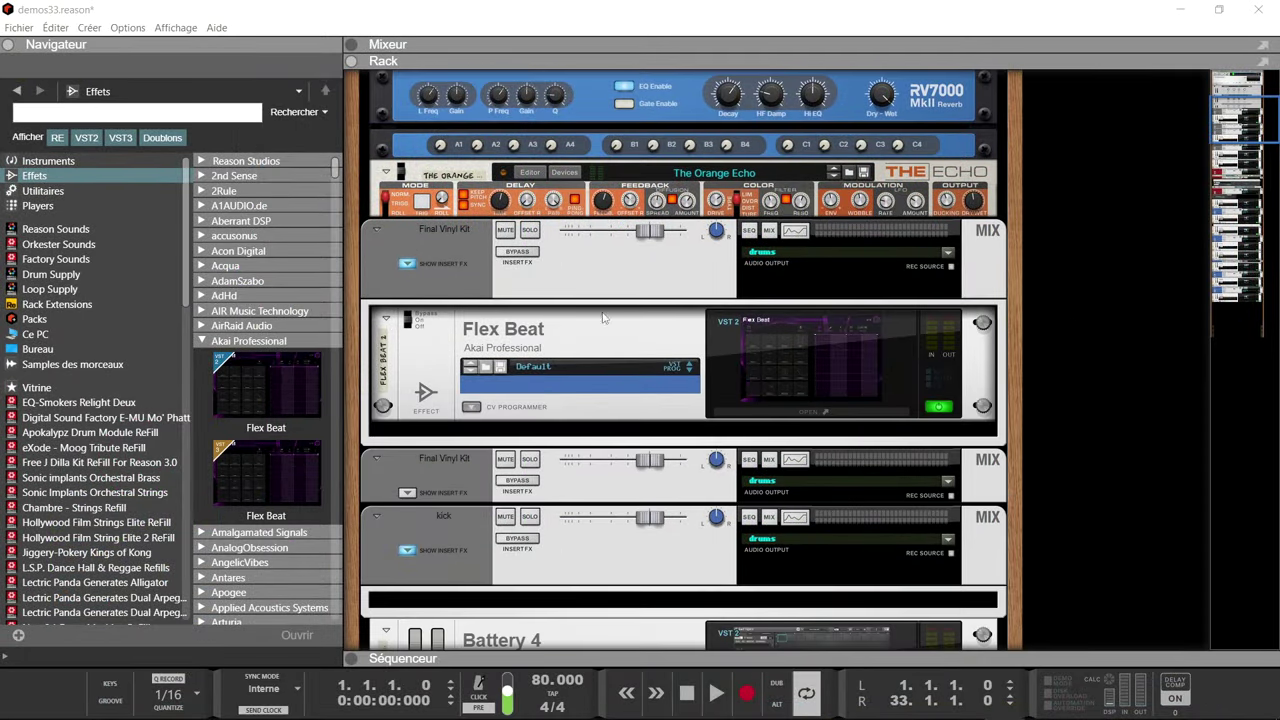
click(754, 343)
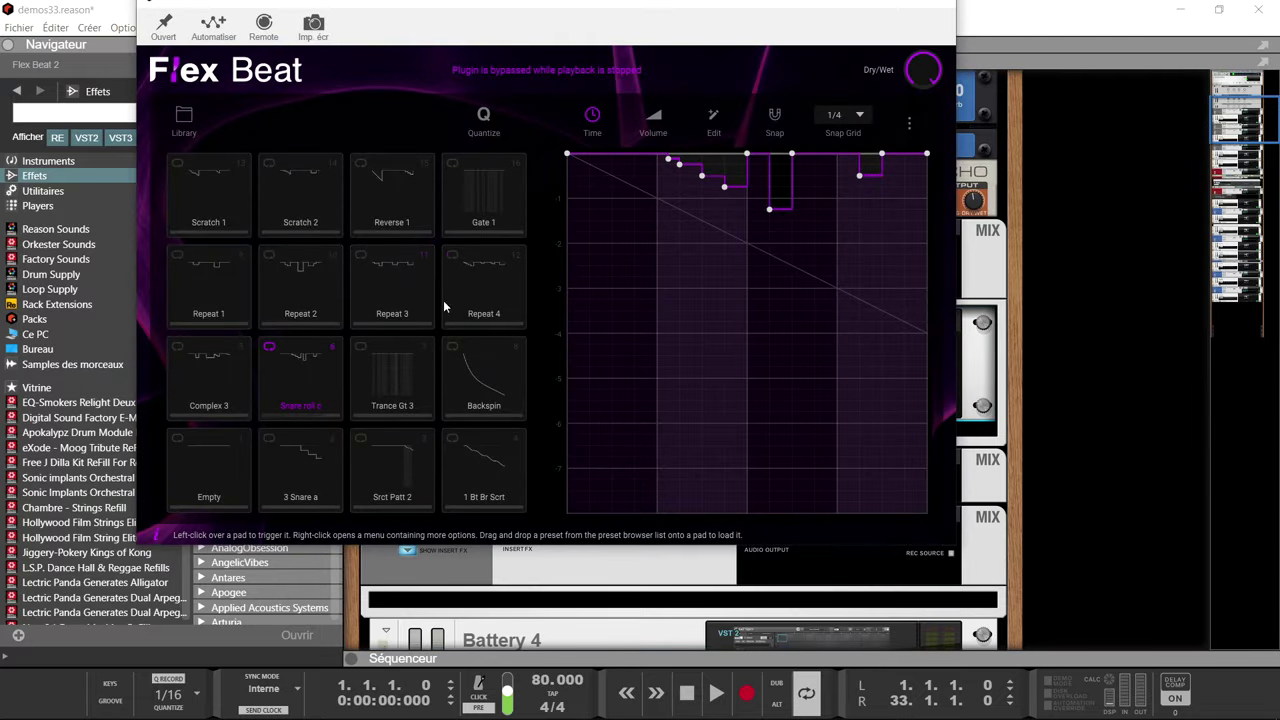
click(353, 661)
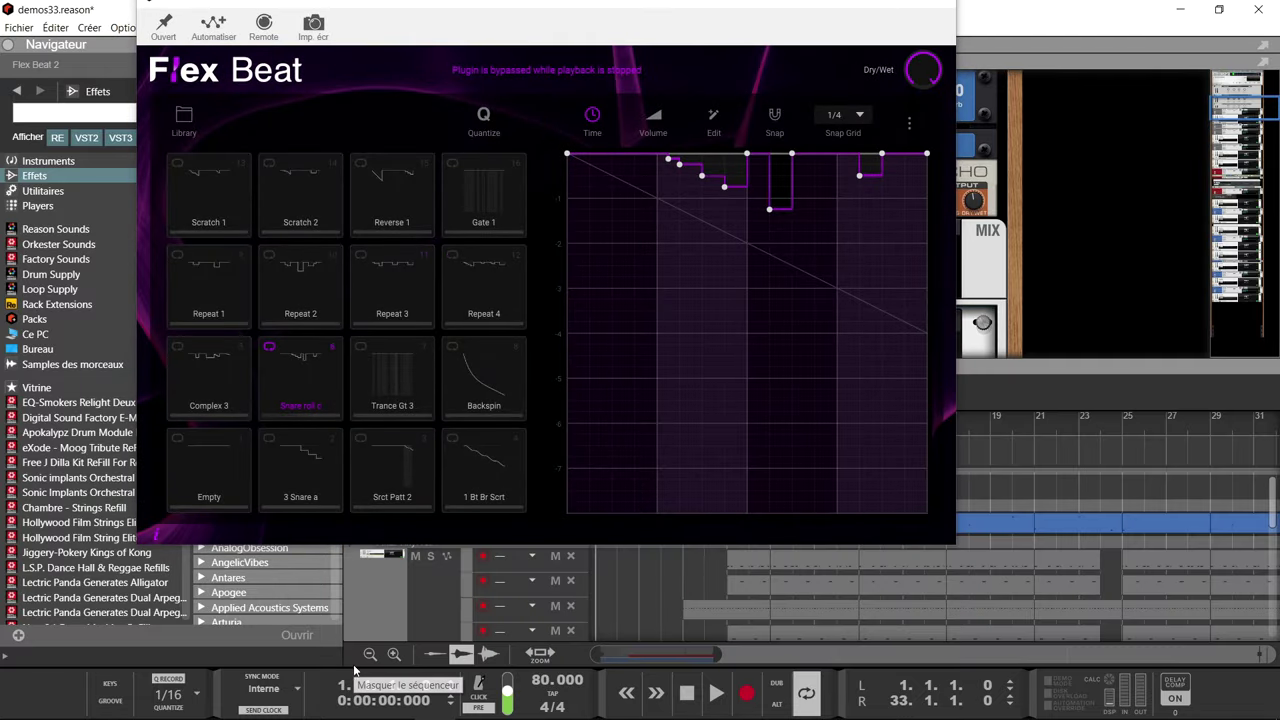
click(936, 6)
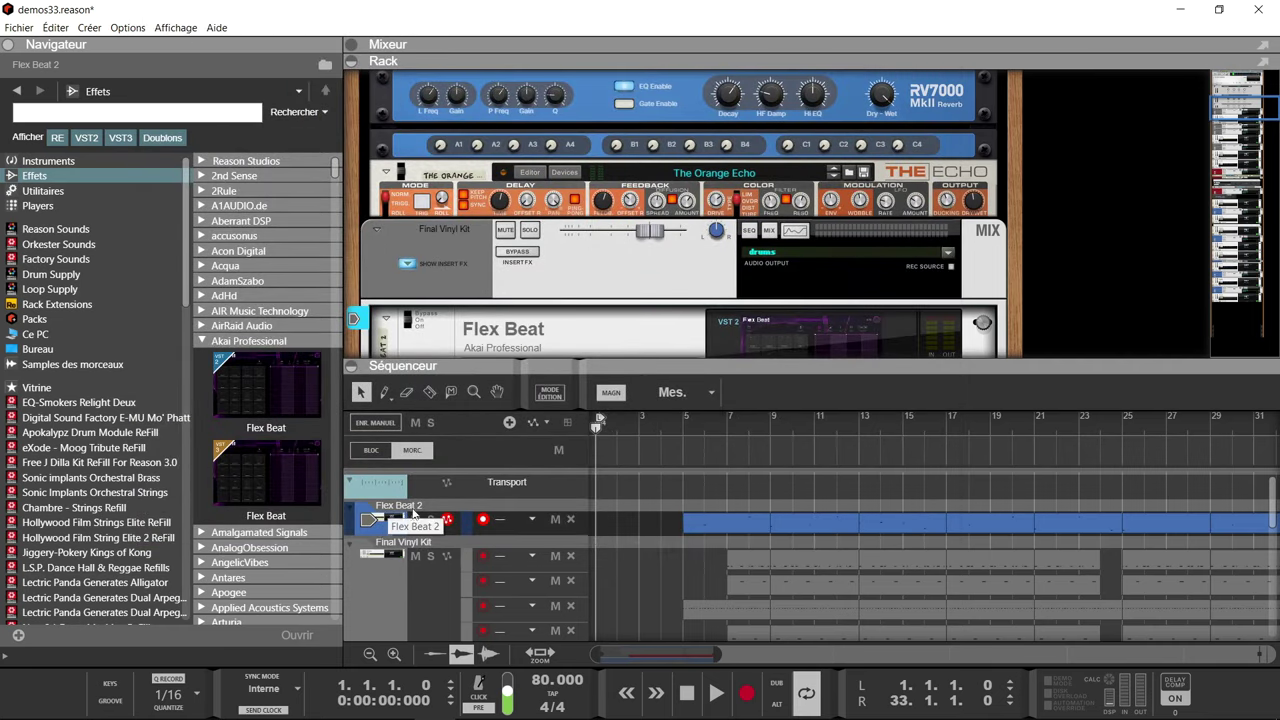
click(390, 533)
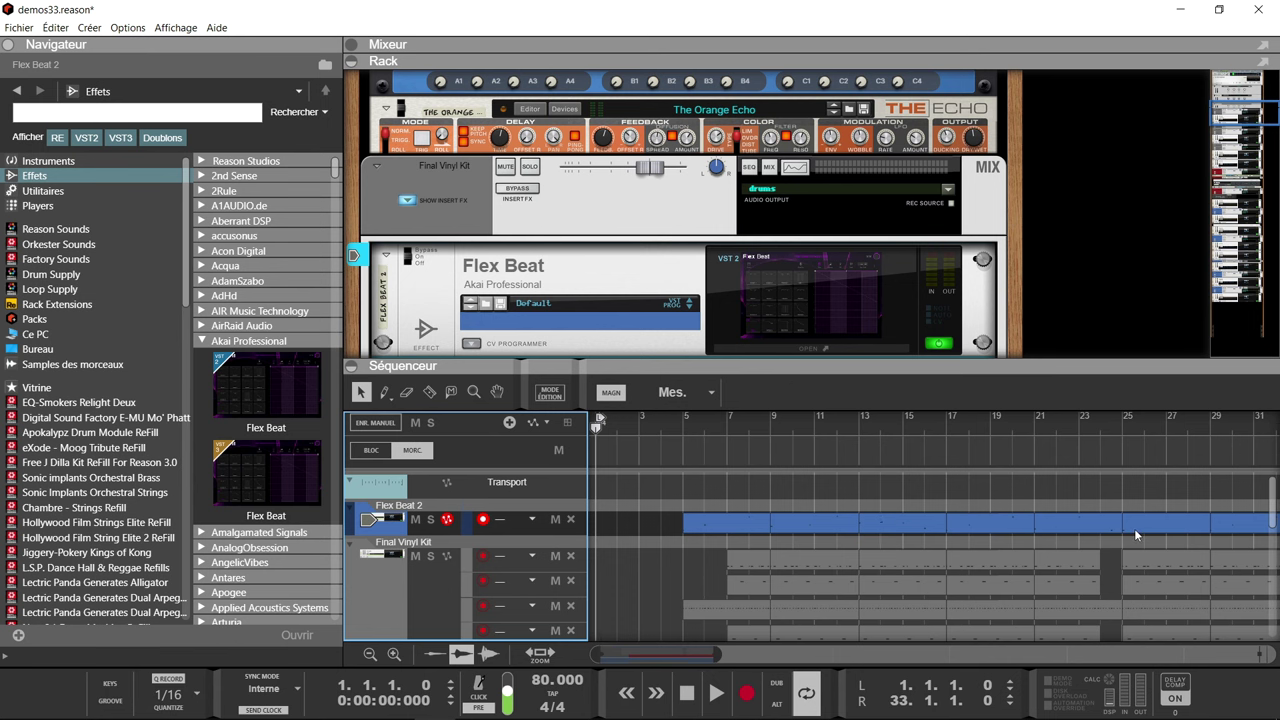
Open the Flex Beat insert effect on the Kontakt 7 1 mix channel
scroll(955, 289, down, 5)
scroll(955, 289, down, 10)
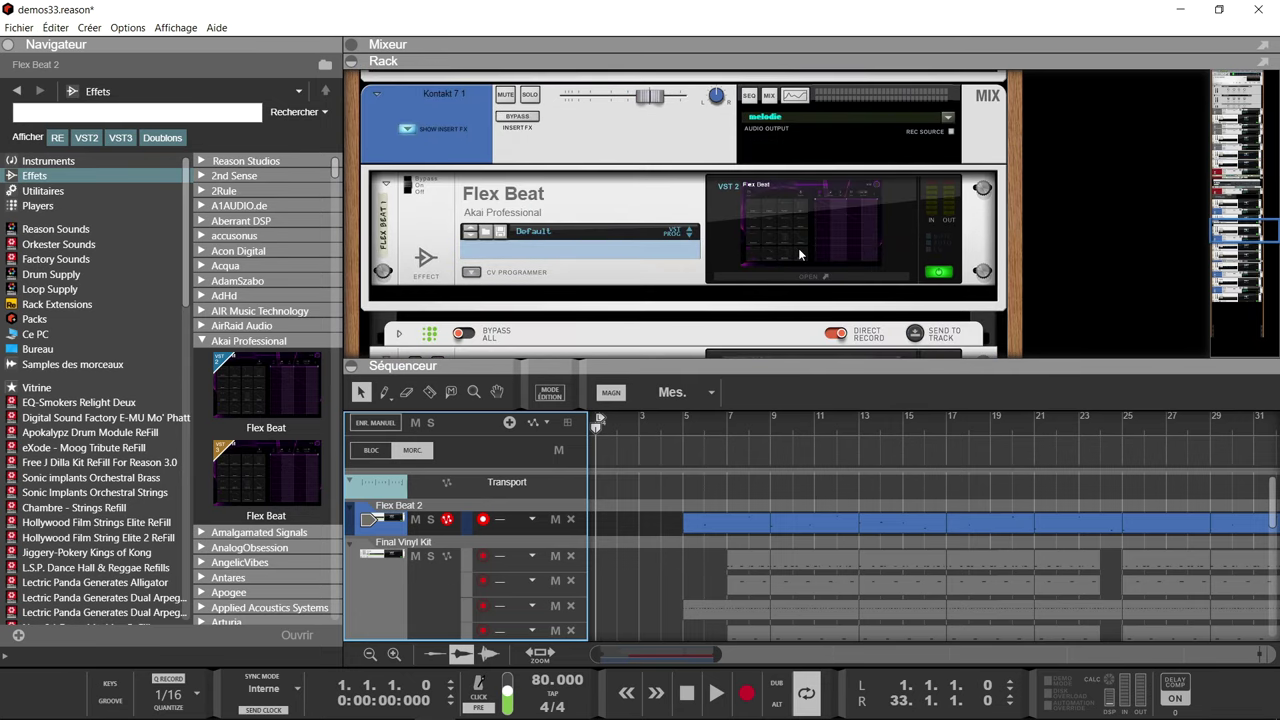
scroll(798, 248, up, 3)
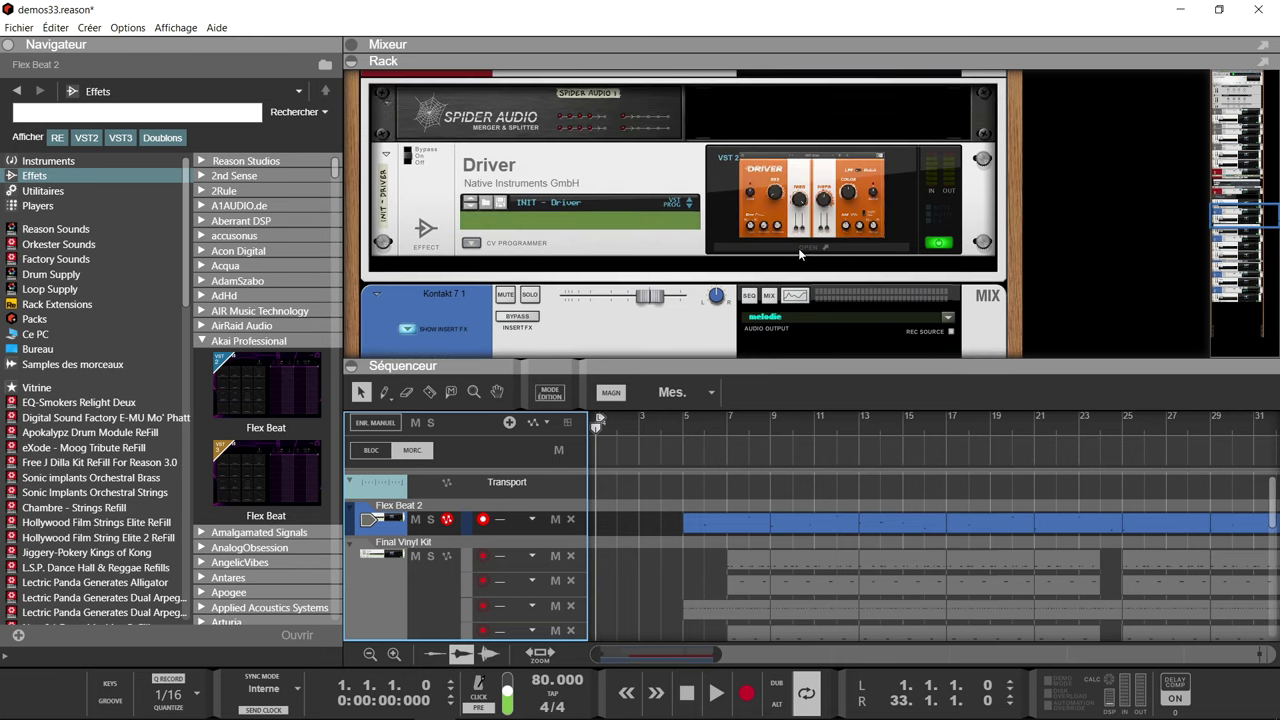
scroll(798, 248, down, 4)
scroll(808, 202, up, 1)
click(812, 176)
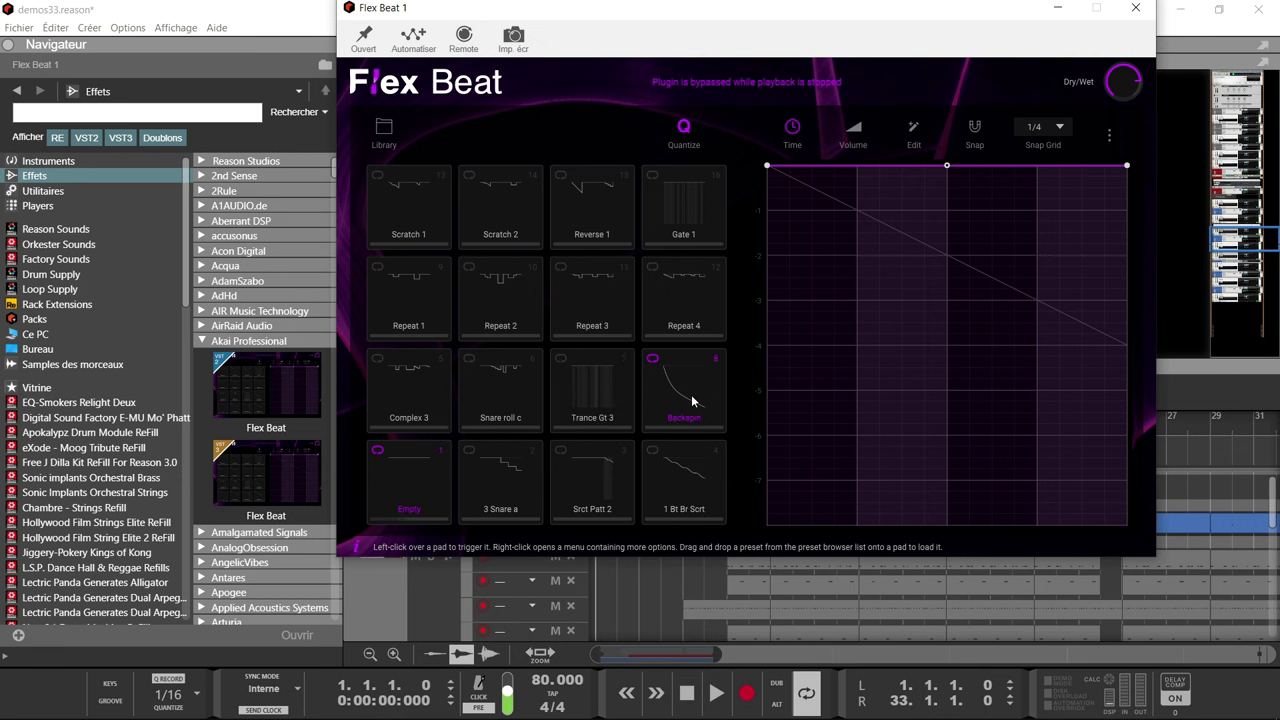
Open Flex Beat's preset library and look through the Patterns, Flanging, Pitch shifter, Stutter and Gates categories
click(390, 131)
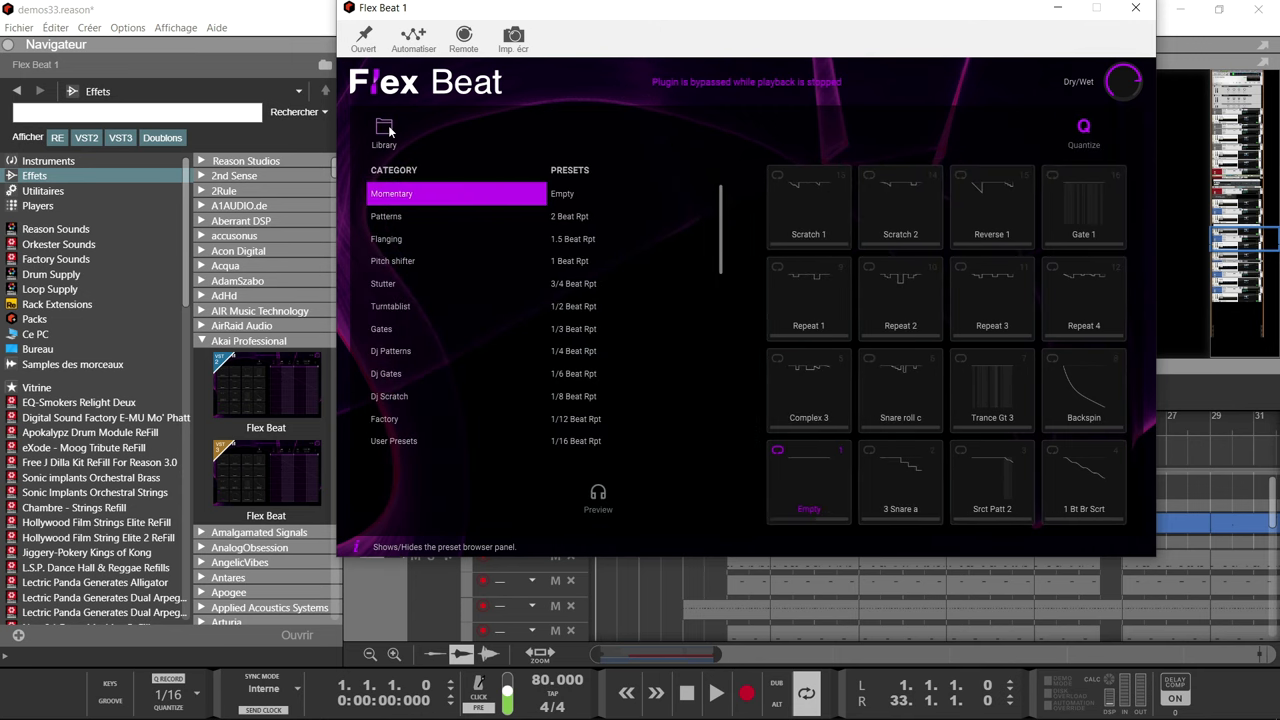
click(403, 218)
click(405, 242)
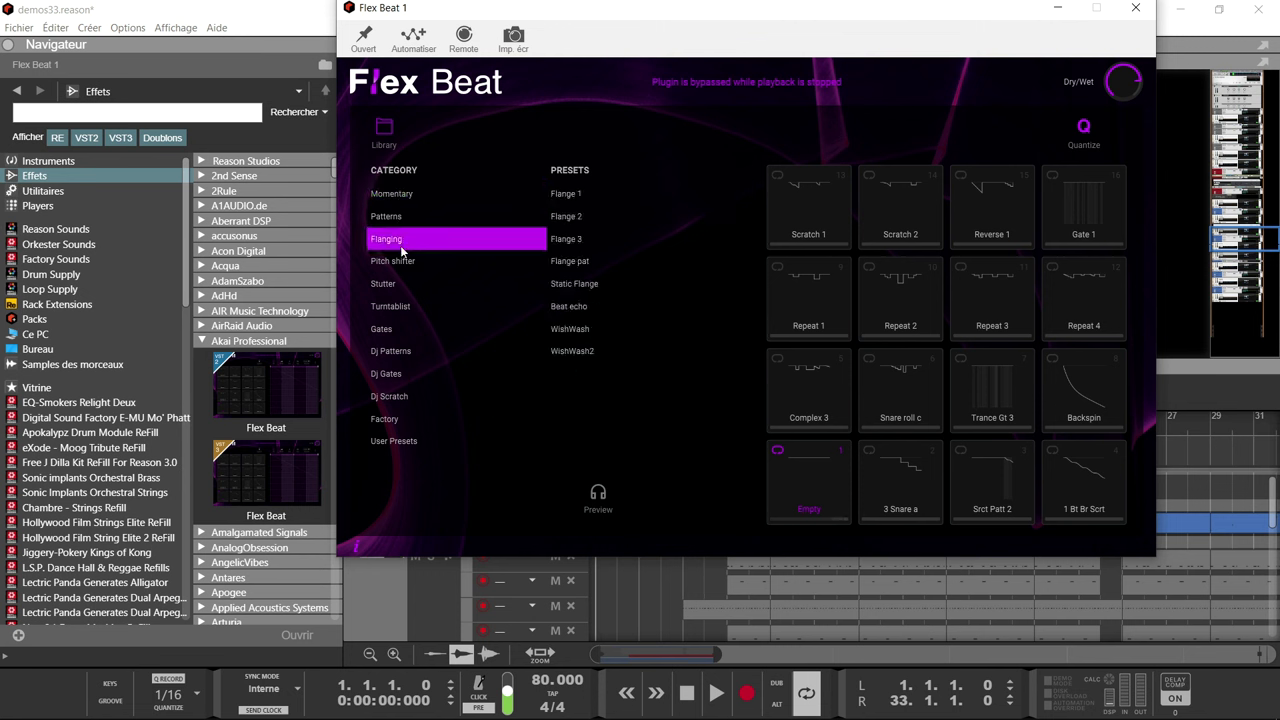
click(400, 264)
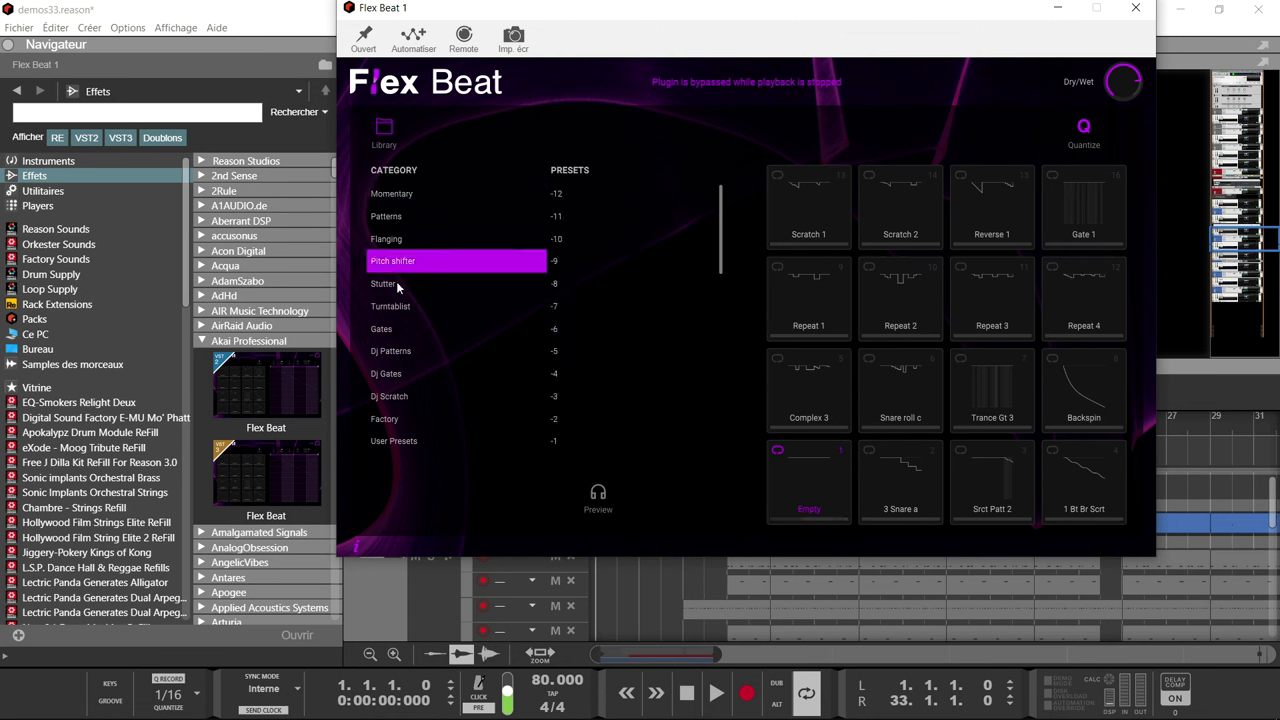
click(398, 285)
click(393, 327)
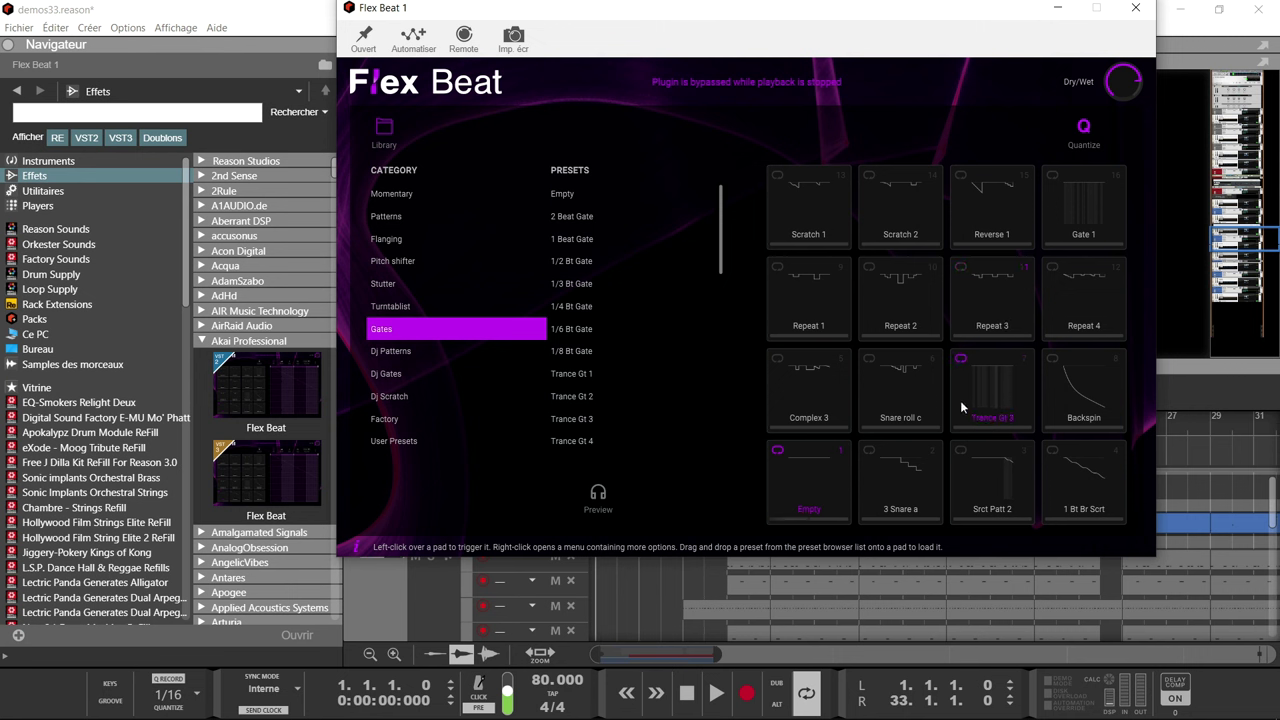
Examine the presets of every library category in order from Momentary to User Presets, and close the library
click(389, 195)
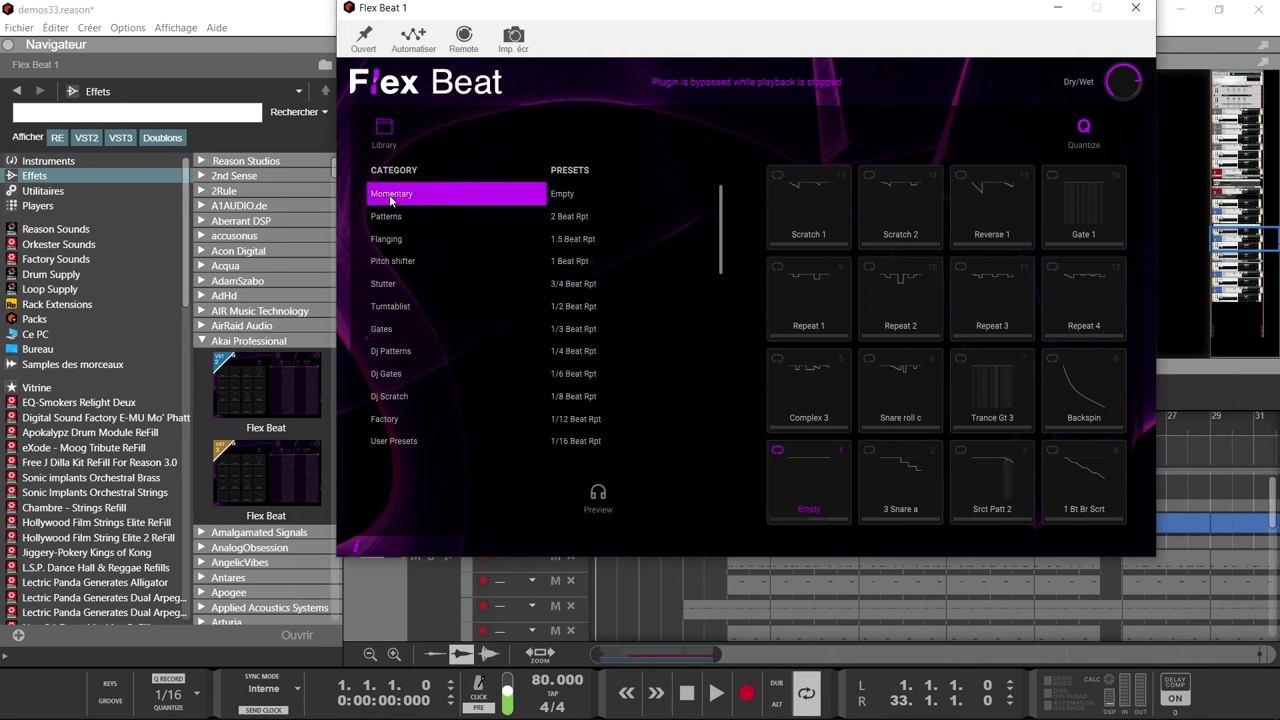
click(391, 217)
click(388, 241)
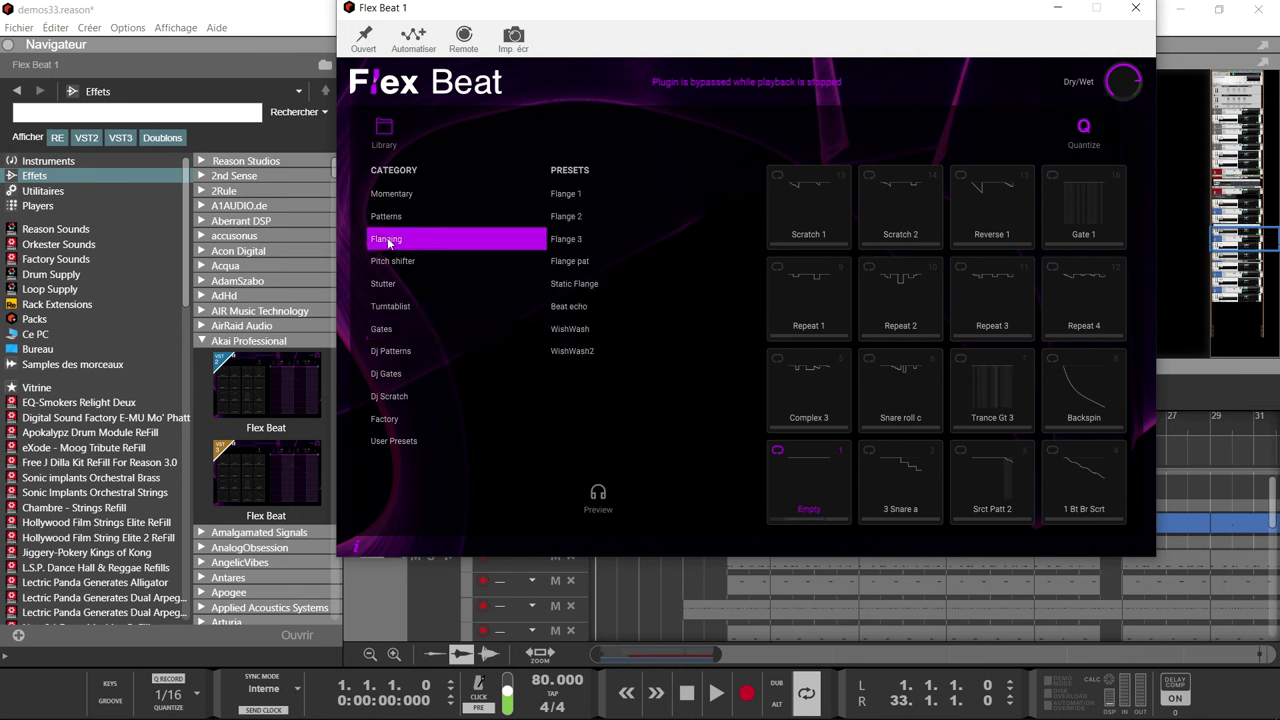
click(391, 264)
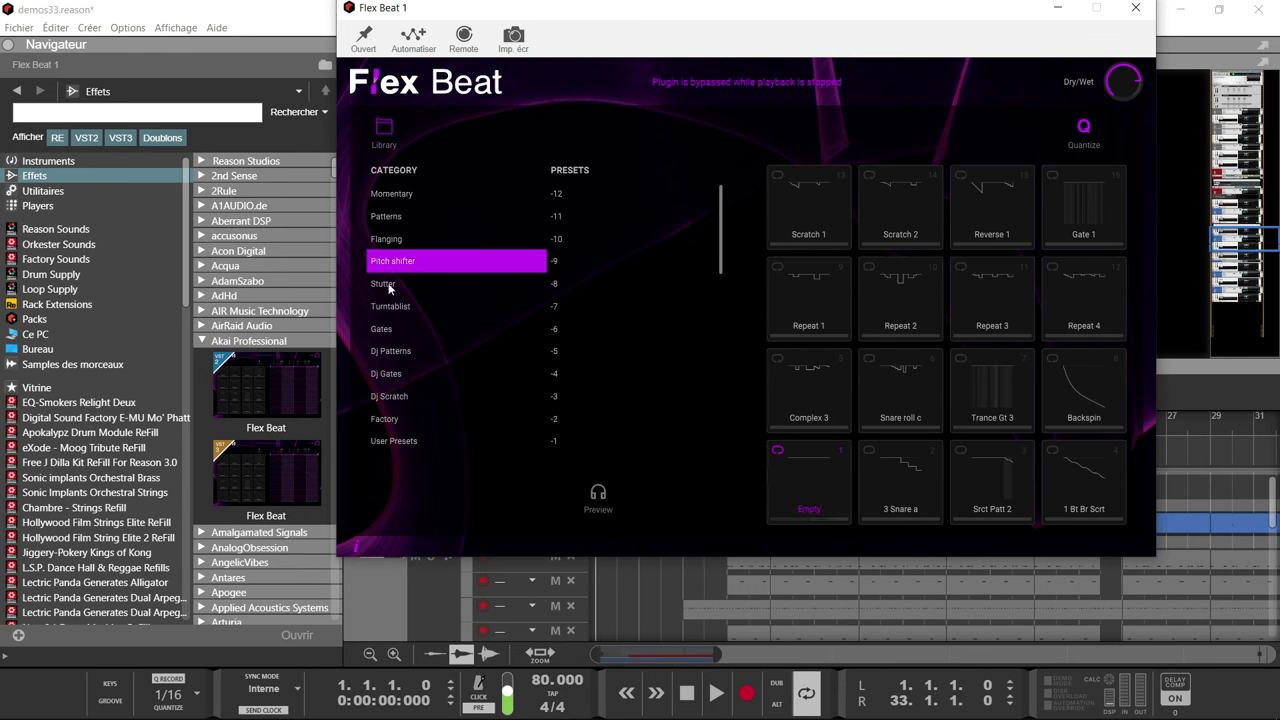
click(389, 286)
click(390, 312)
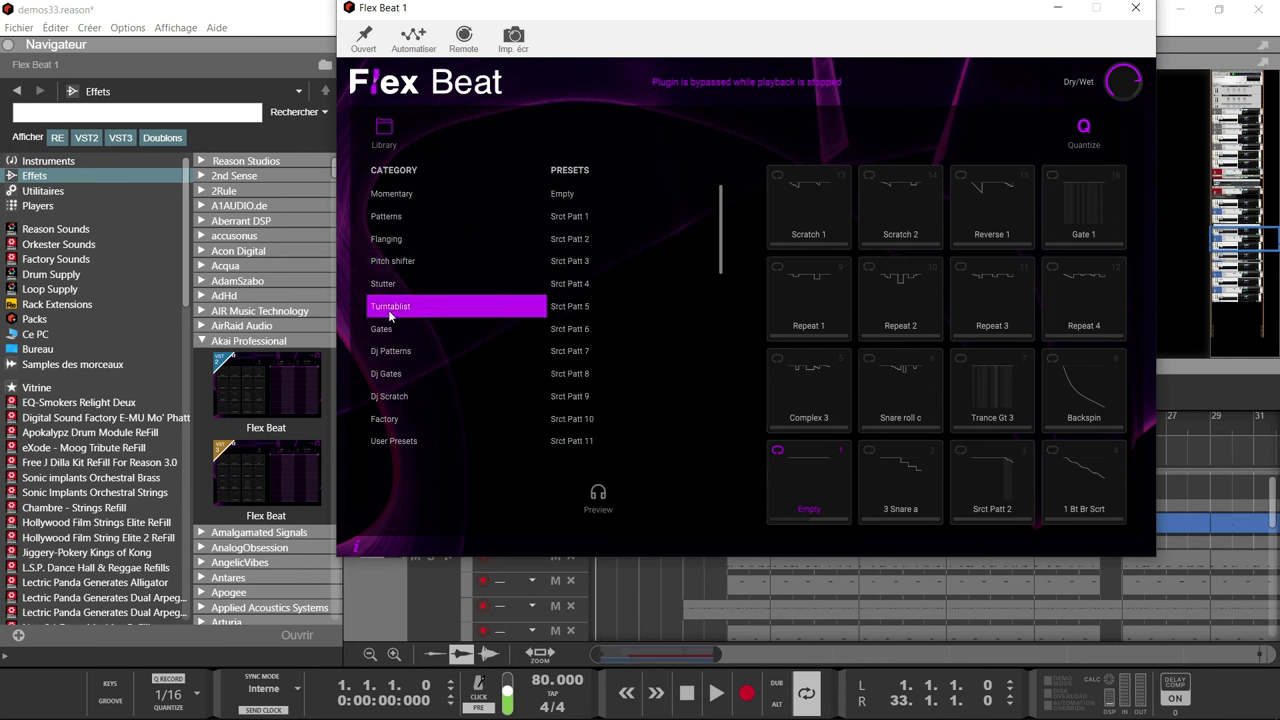
click(389, 334)
click(389, 357)
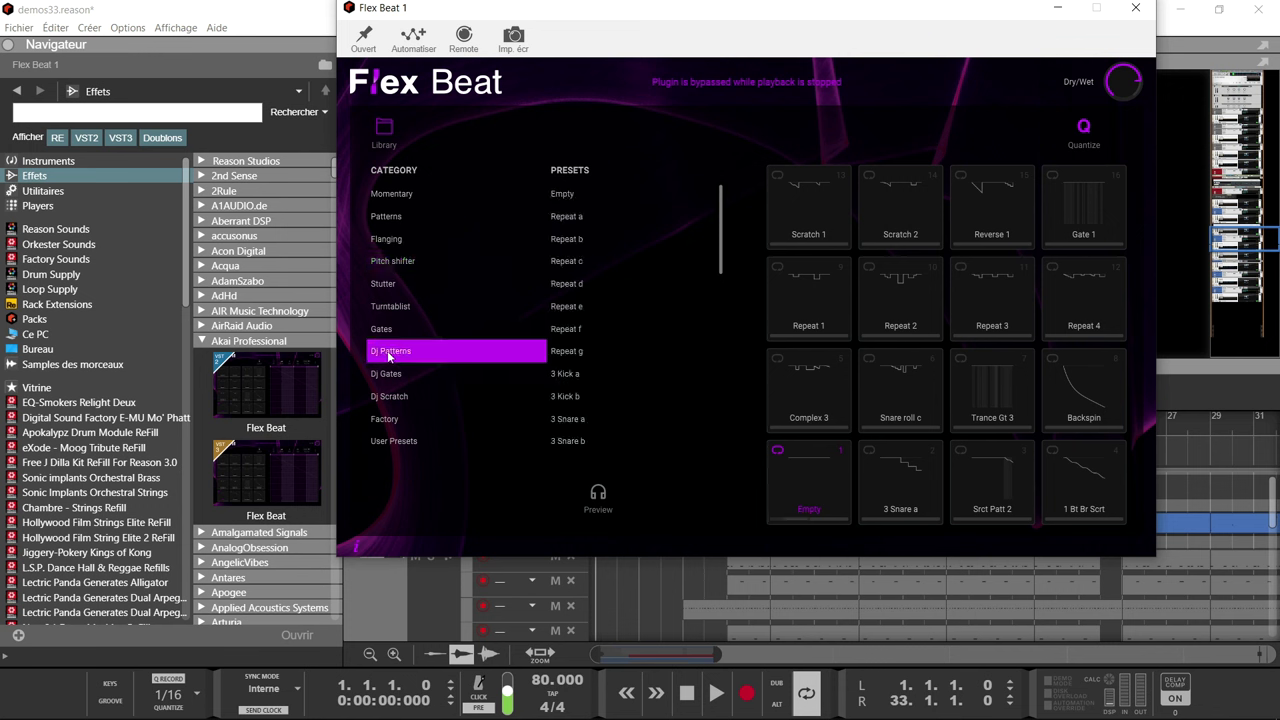
click(387, 375)
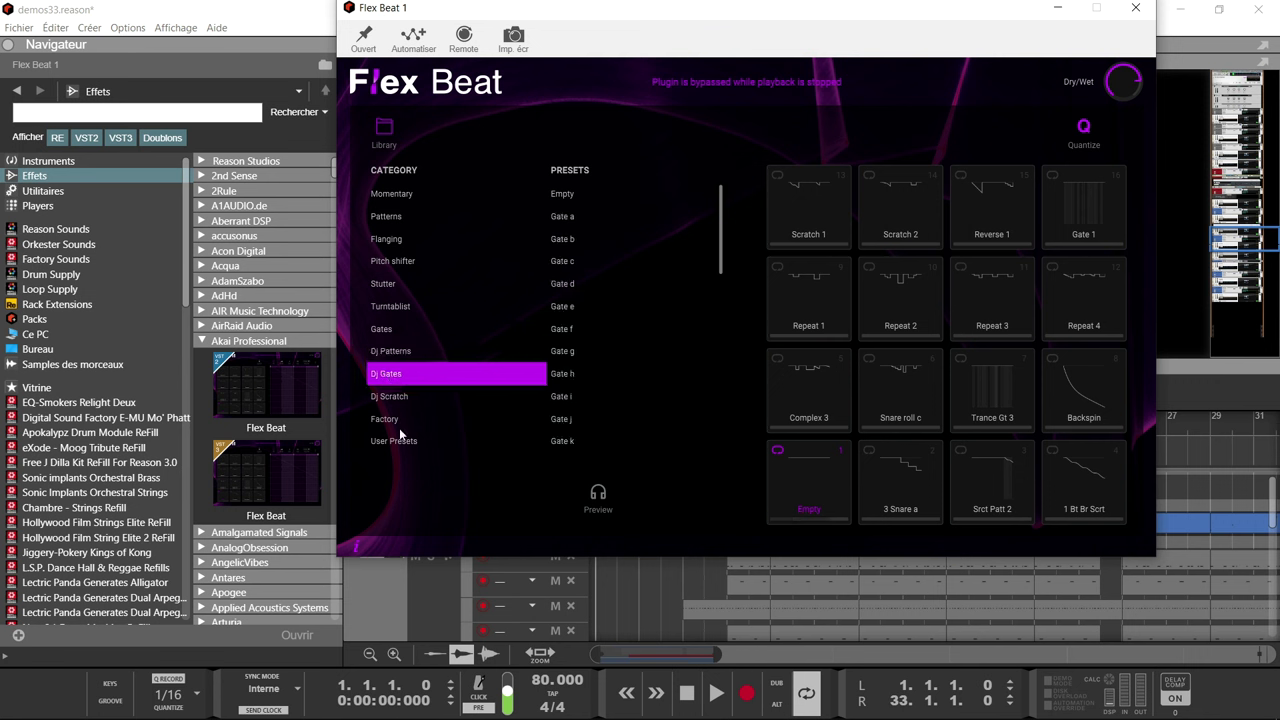
click(396, 397)
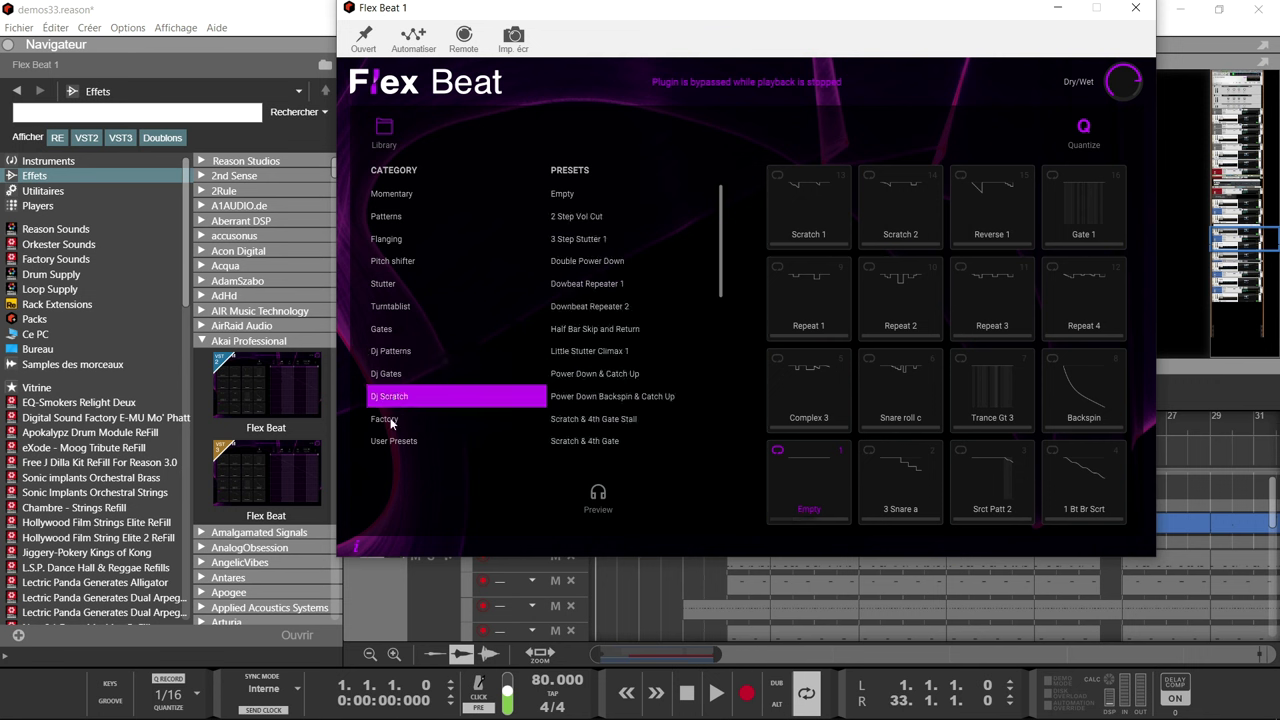
click(394, 420)
click(394, 445)
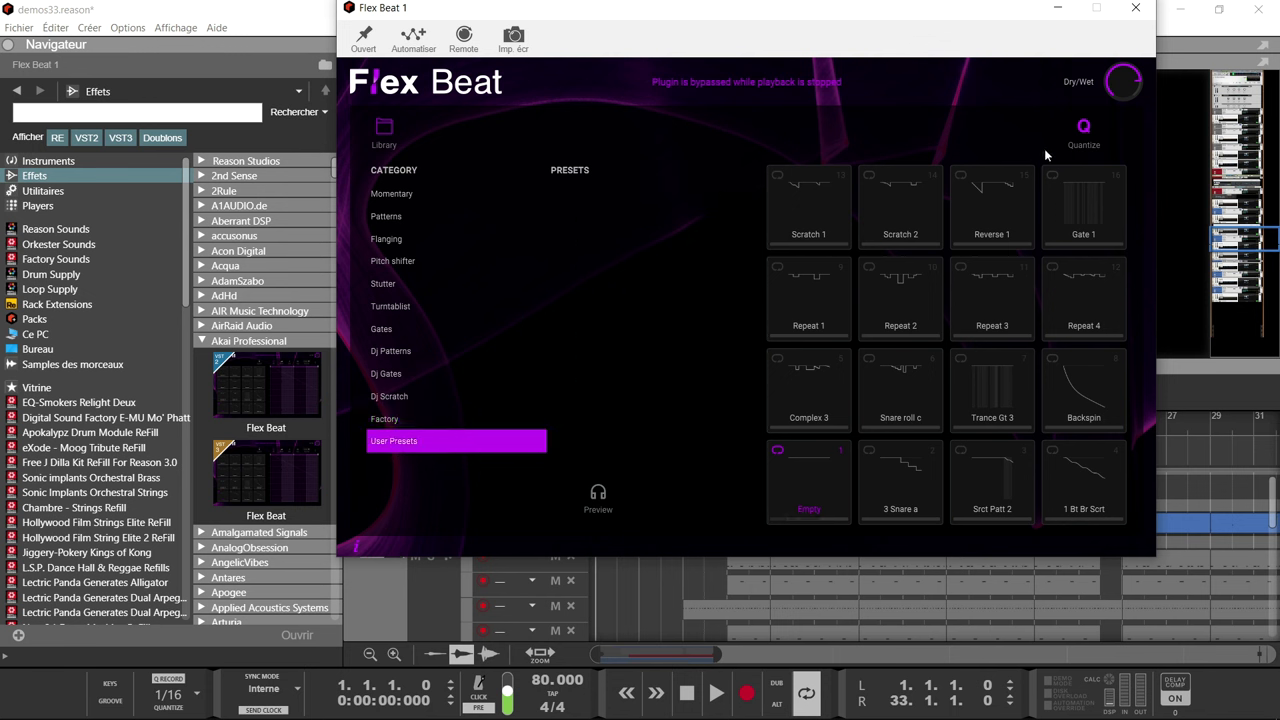
click(383, 128)
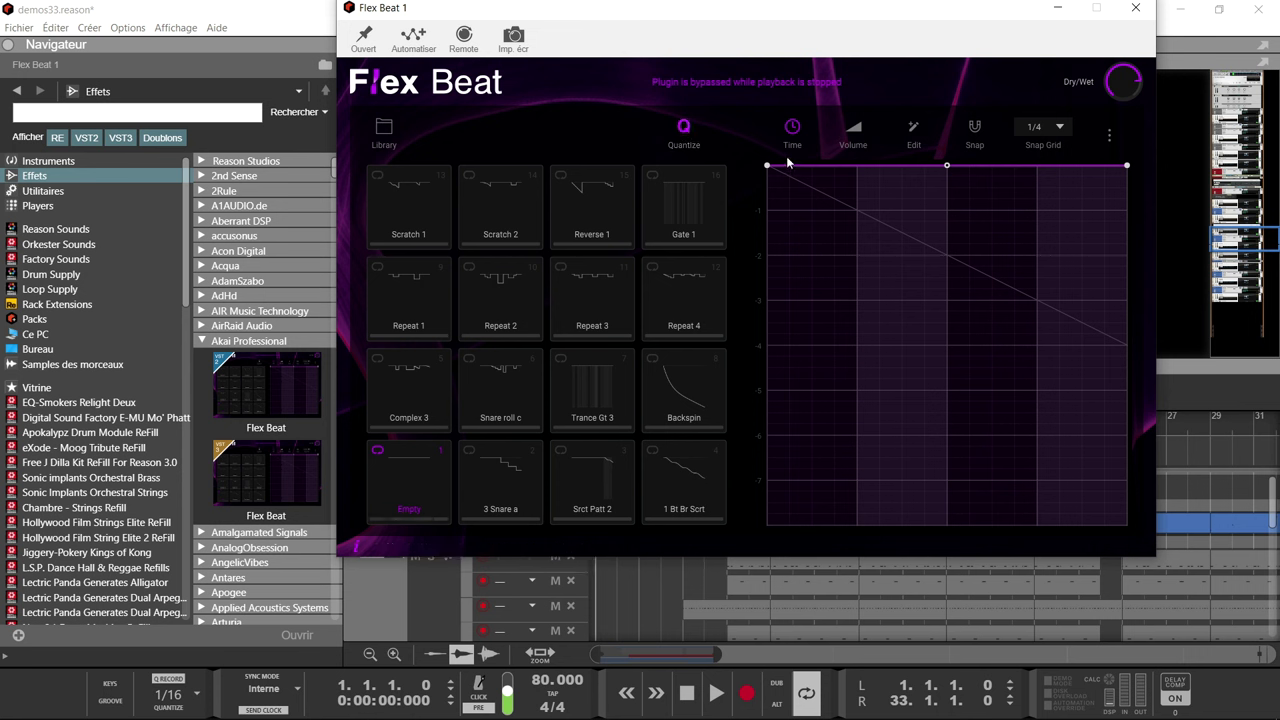
Add a control point slightly before the middle of the Empty pad's volume envelope and enable snap
click(859, 128)
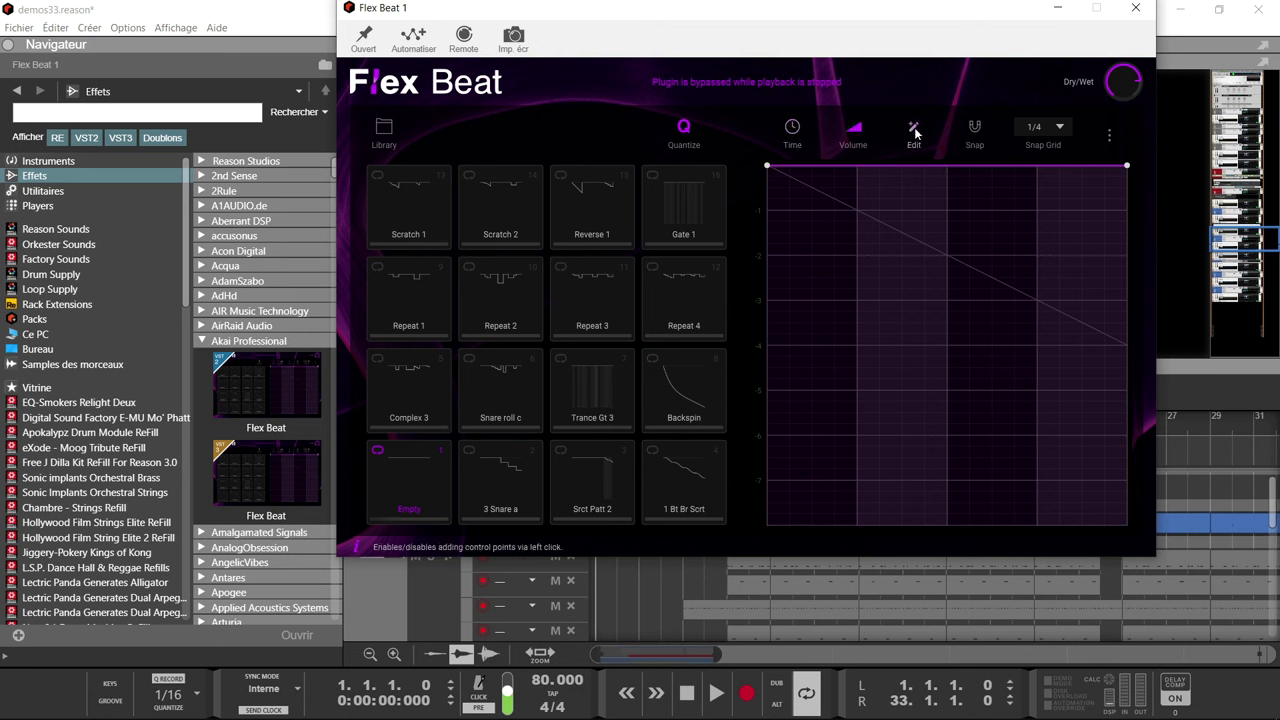
click(913, 128)
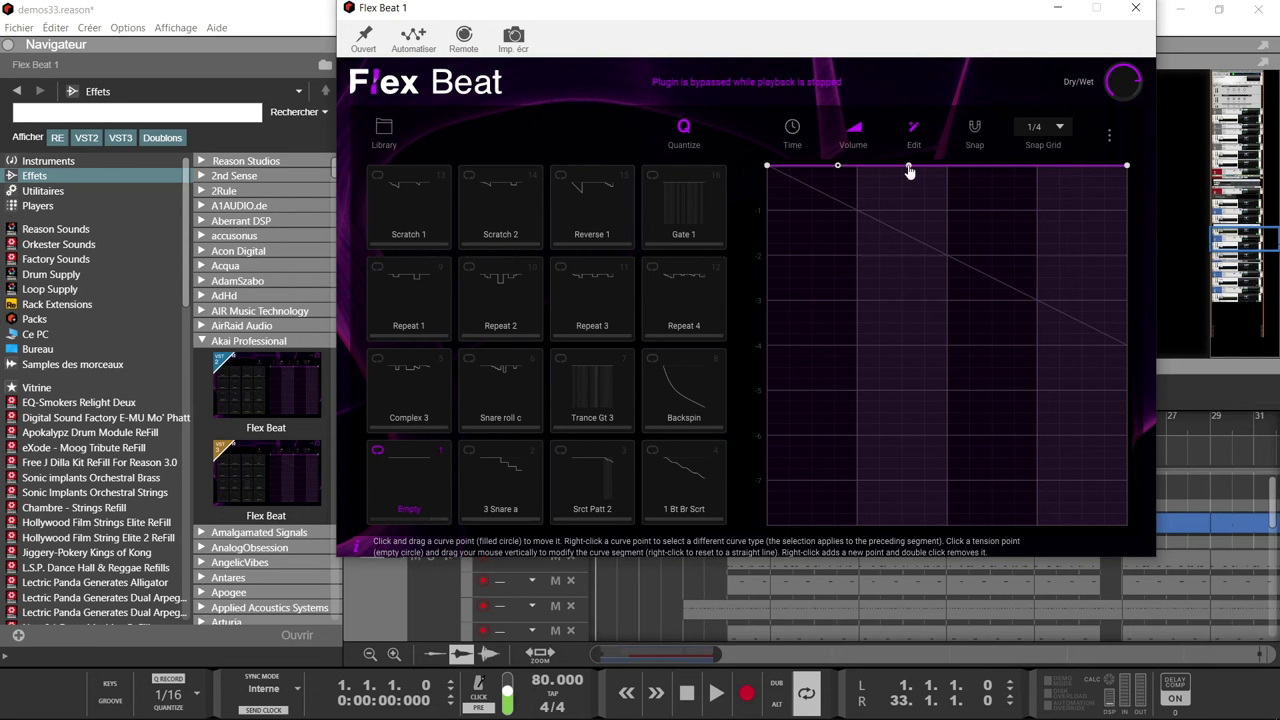
mouse_move(910, 172)
mouse_down()
mouse_move(909, 212)
mouse_move(915, 172)
mouse_up()
Review the available snap grid divisions and the envelope tools, export and preset options without choosing any
click(1056, 129)
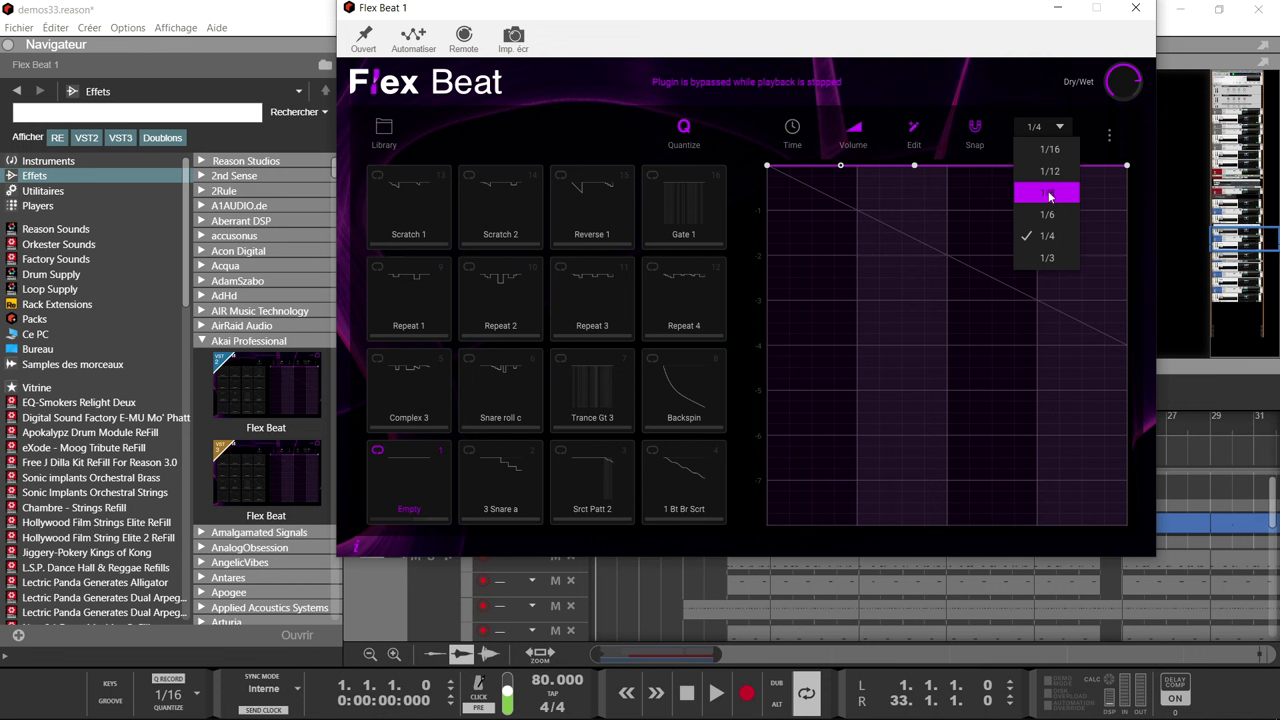
click(1054, 95)
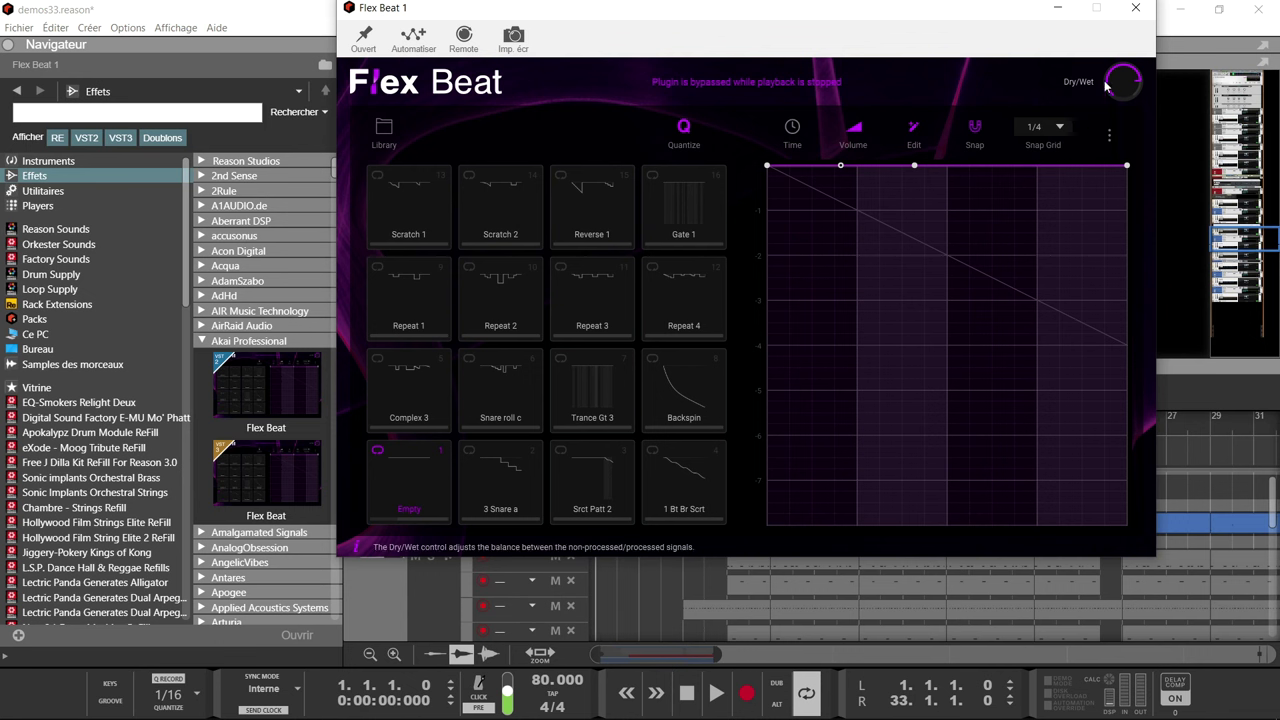
click(1109, 135)
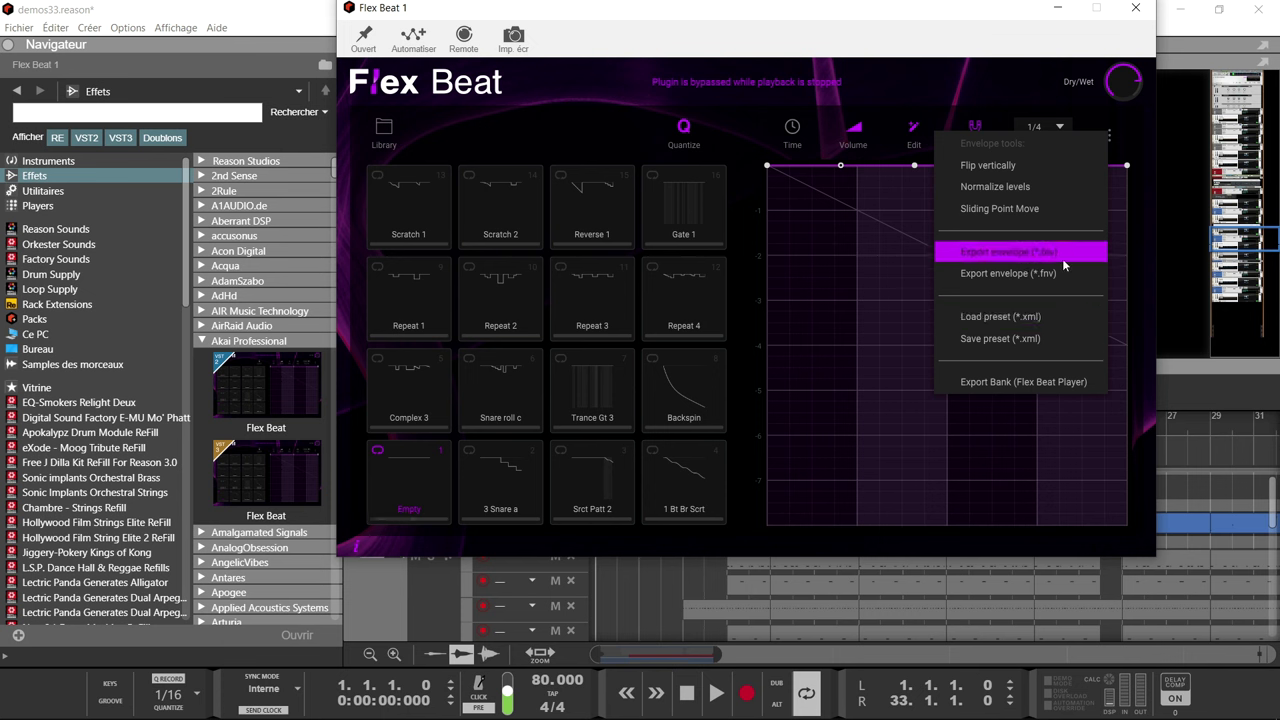
click(1131, 129)
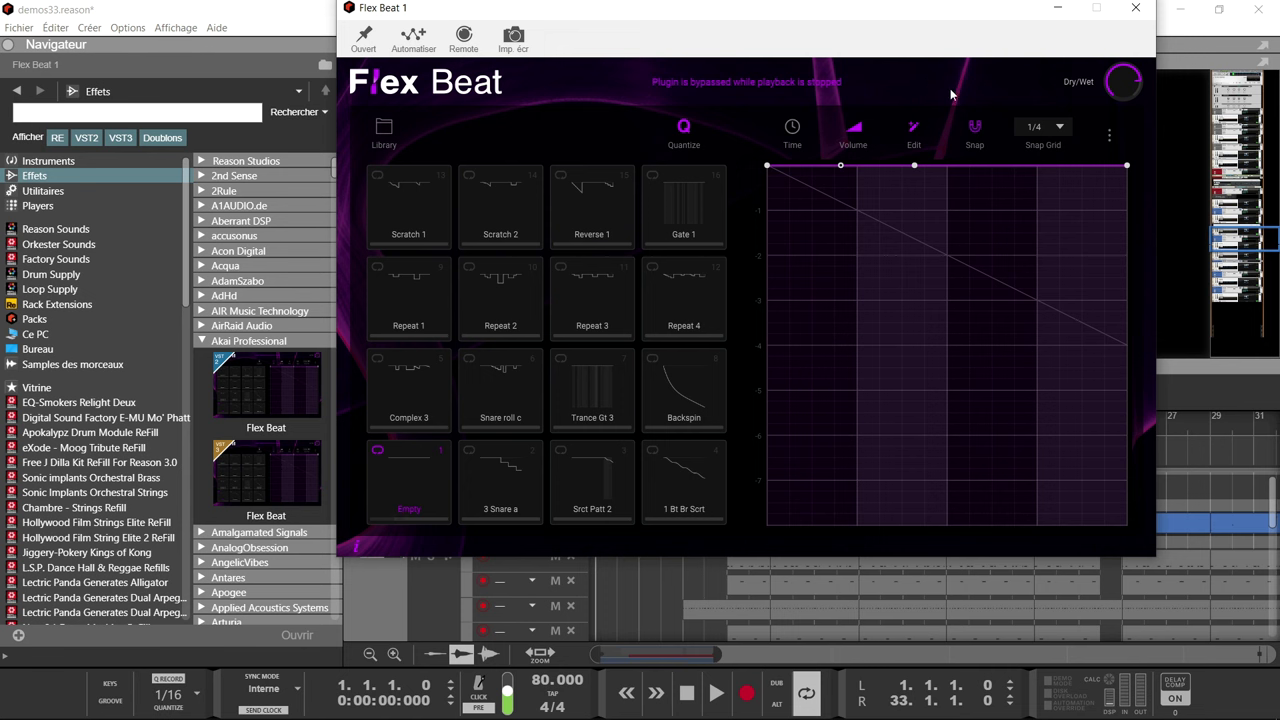
Examine the envelopes of the Scratch 1, Scratch 2 and Gate 1 pads, and close the Flex Beat window
click(434, 210)
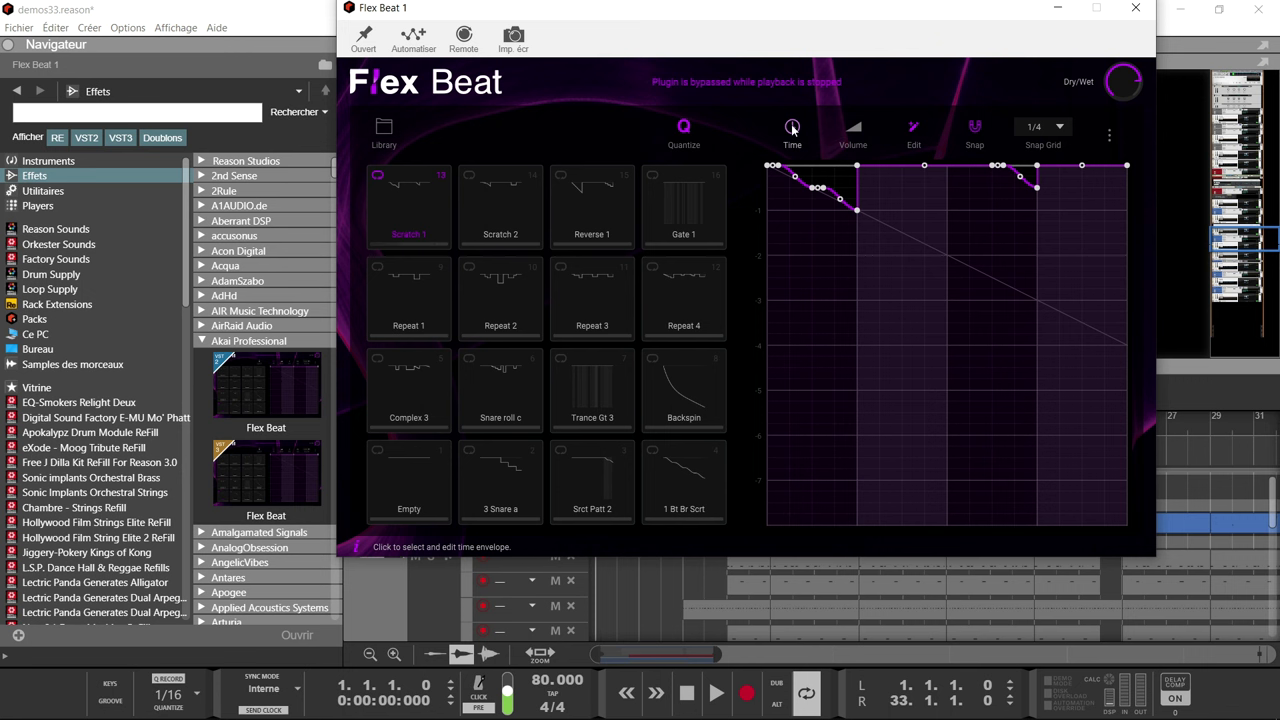
click(861, 128)
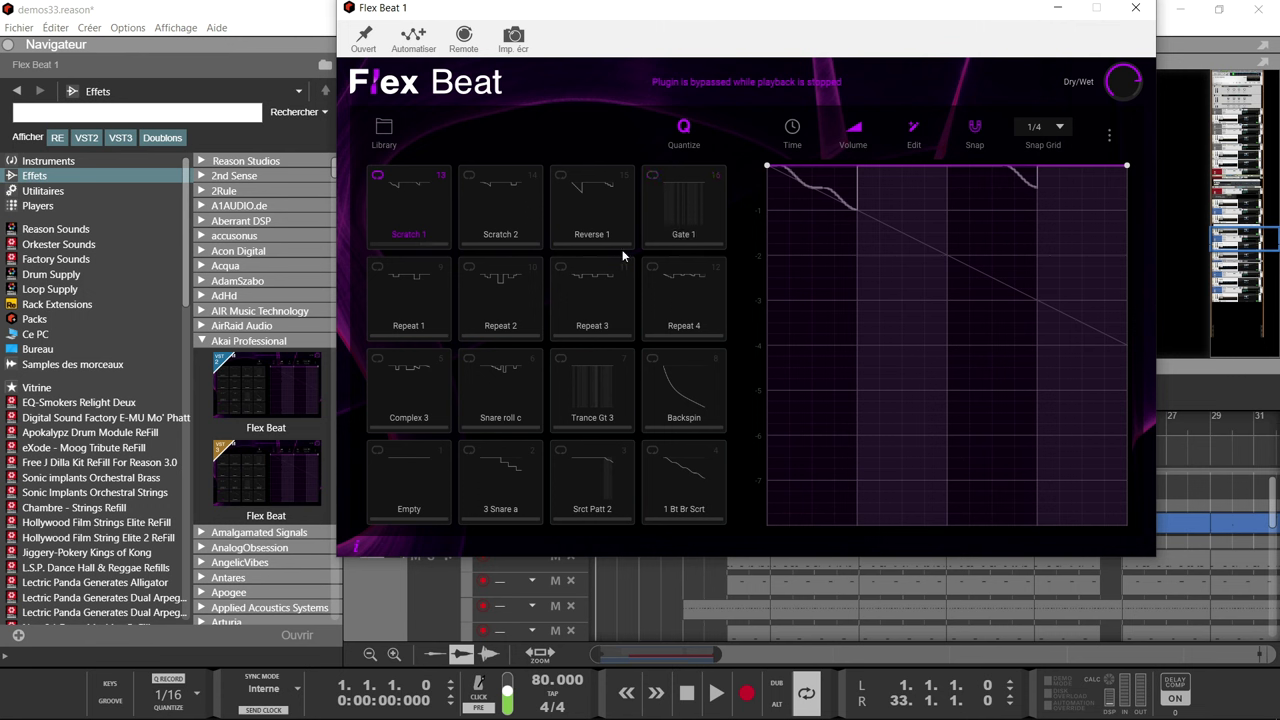
click(509, 223)
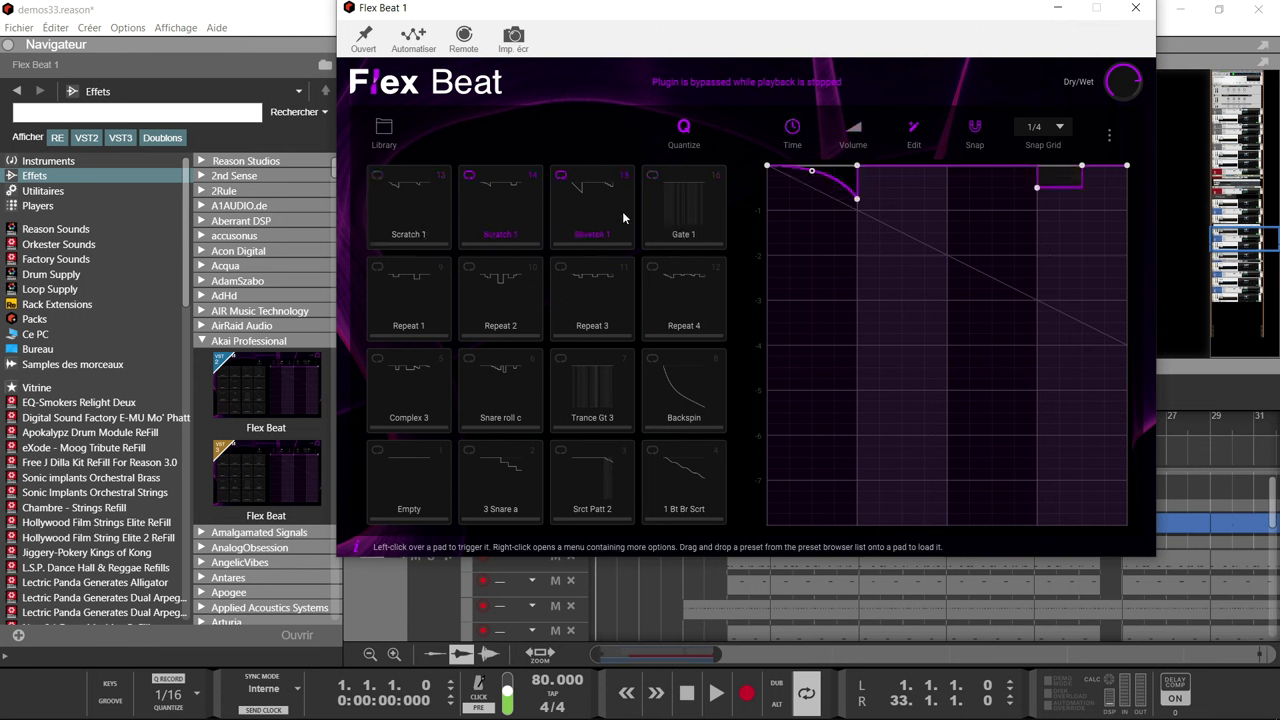
click(689, 204)
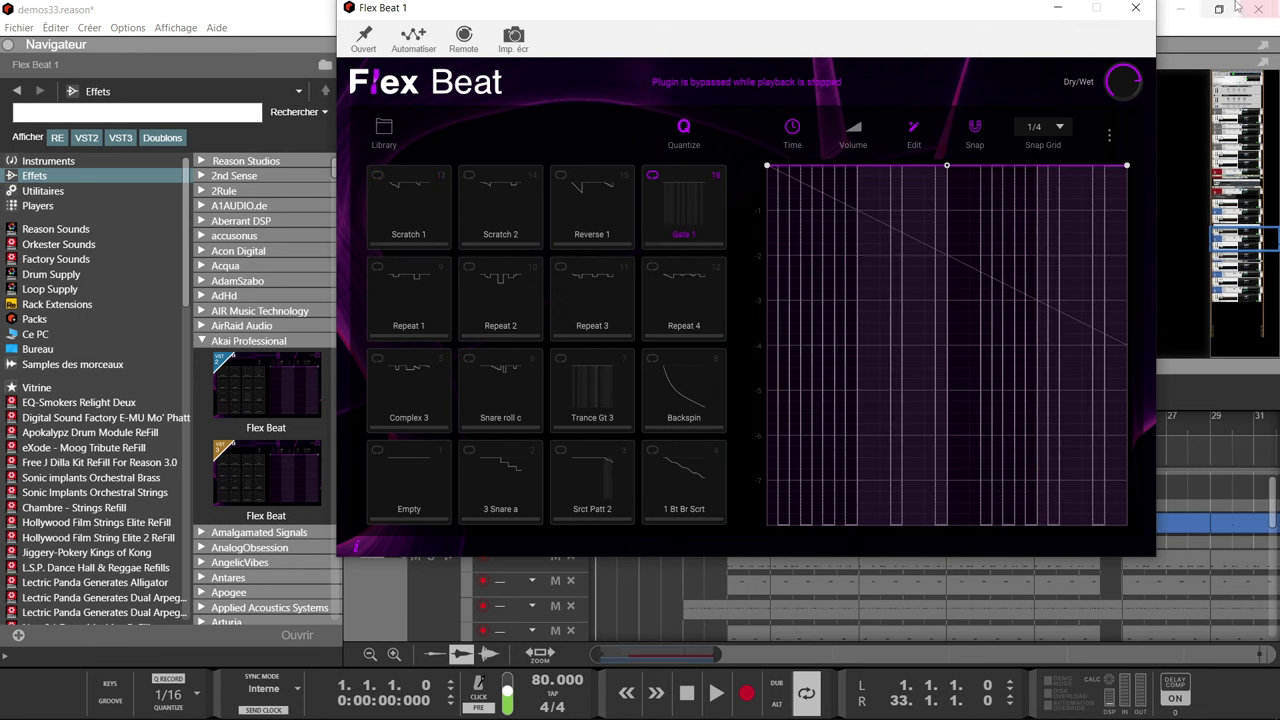
click(1135, 9)
Examine the patch loaded in the Kontakt 7 instrument below the Flex Beat insert, and close its window
drag(1253, 238, 1253, 243)
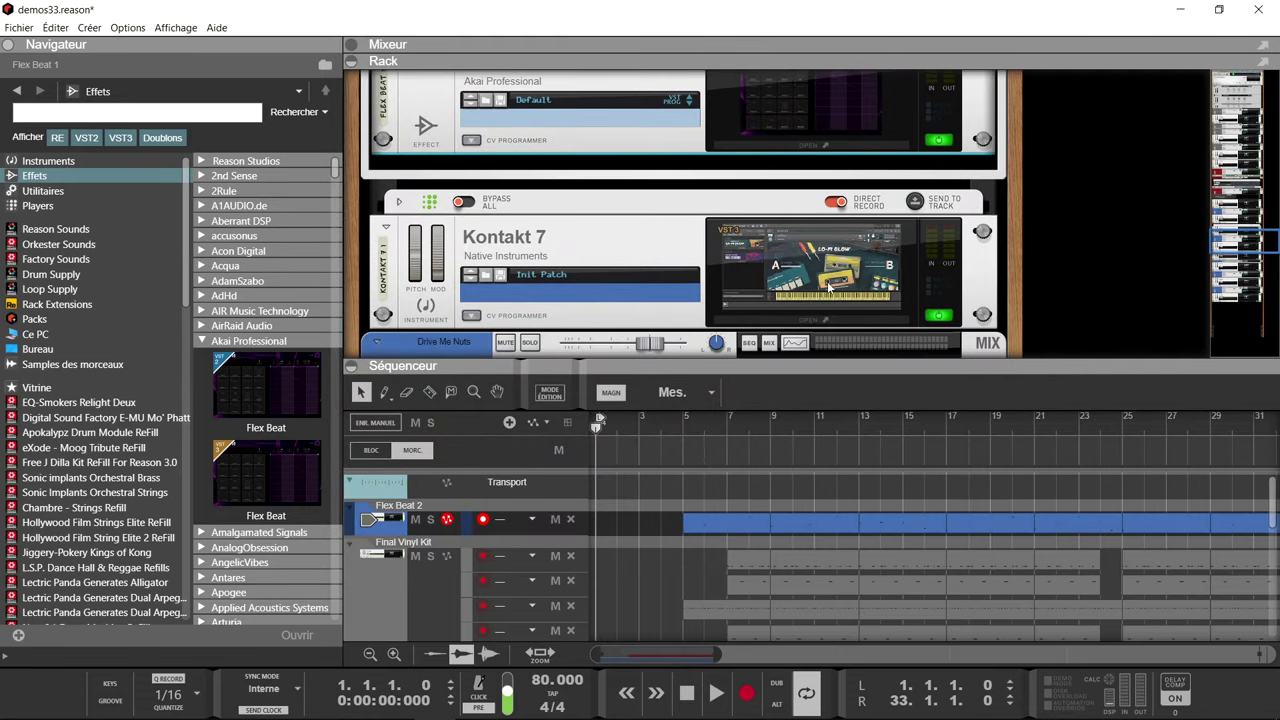
click(828, 288)
double_click(828, 285)
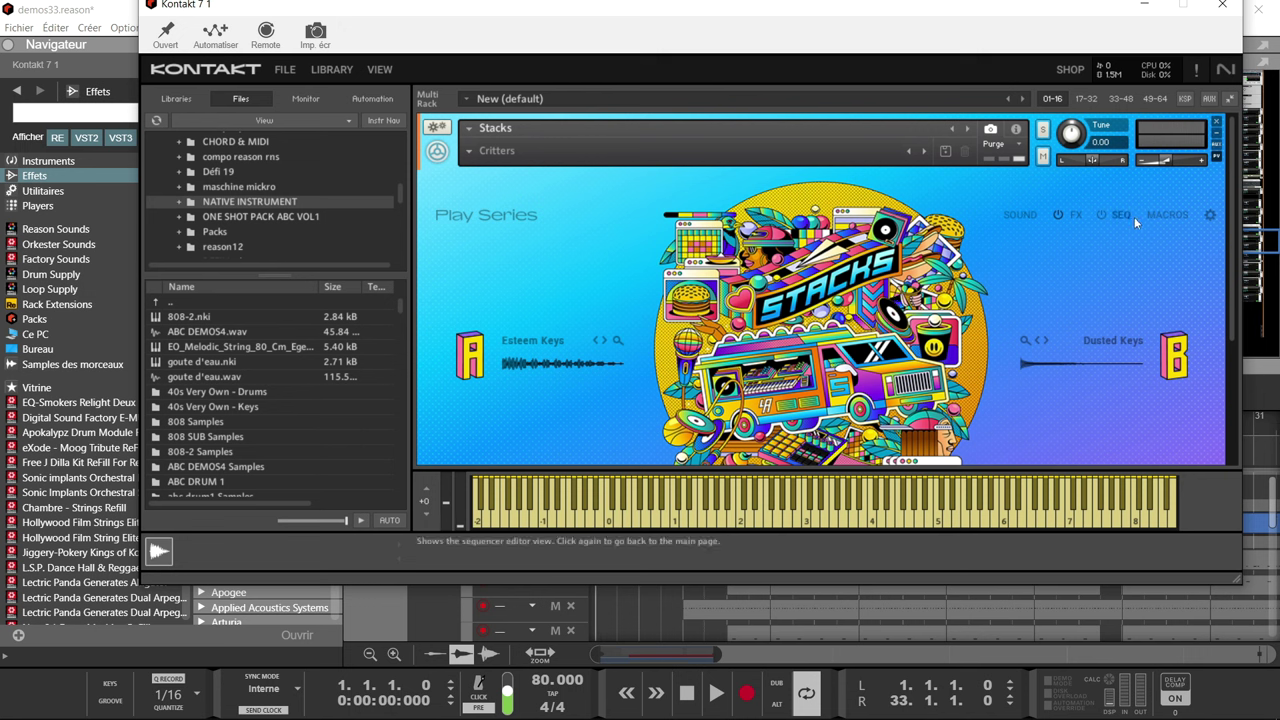
click(1222, 4)
scroll(903, 157, up, 5)
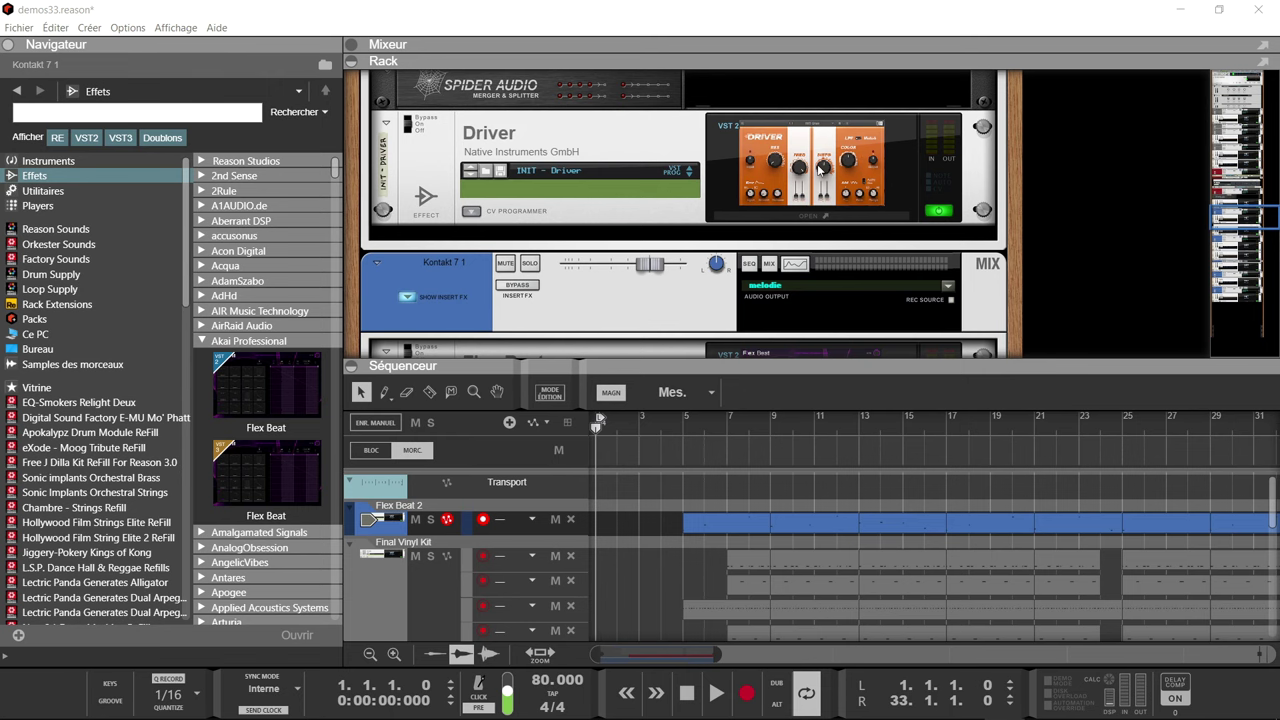
scroll(820, 168, up, 5)
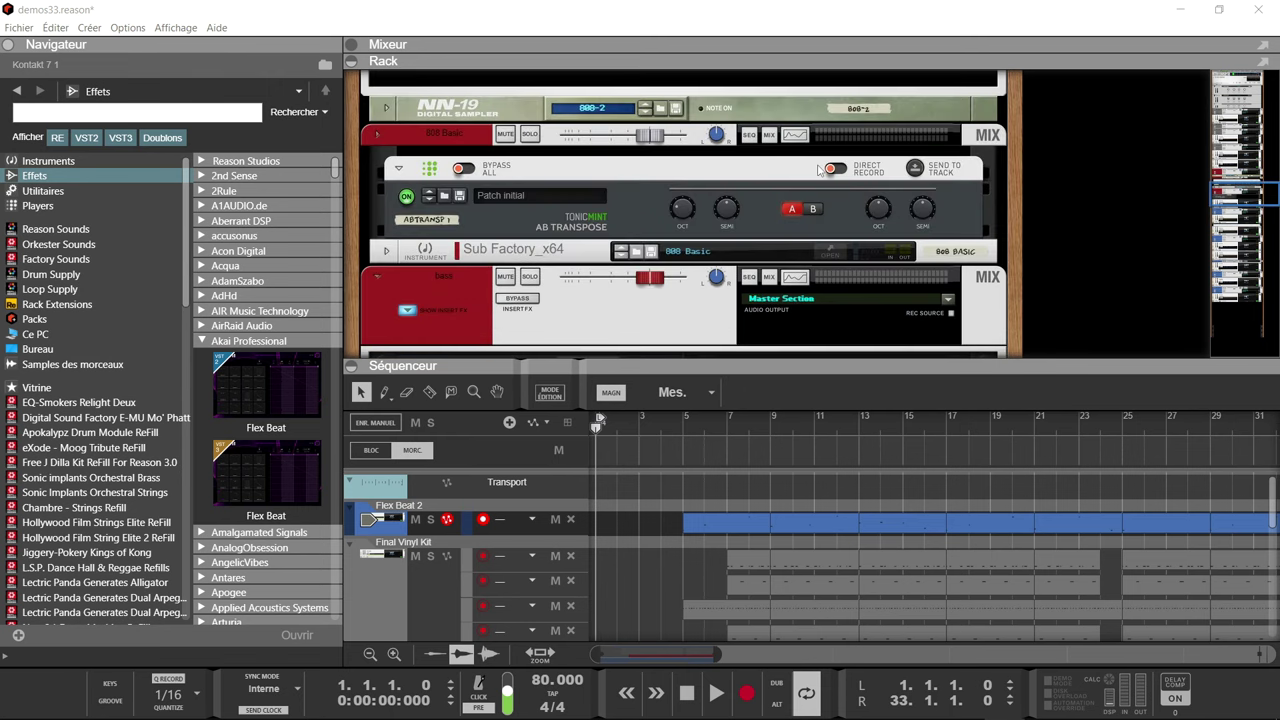
Examine the instrument loaded in the Kontakt 7 2 device below the Massive synth, and close its window
scroll(820, 168, down, 8)
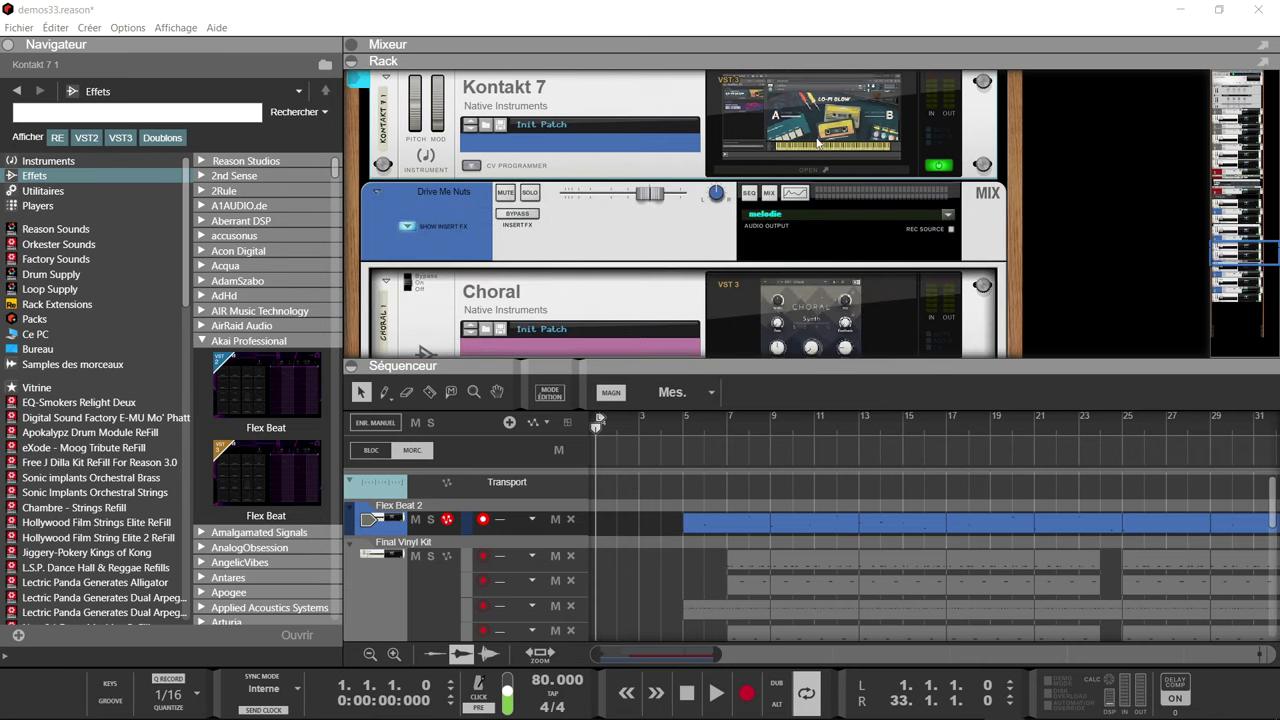
scroll(816, 142, down, 3)
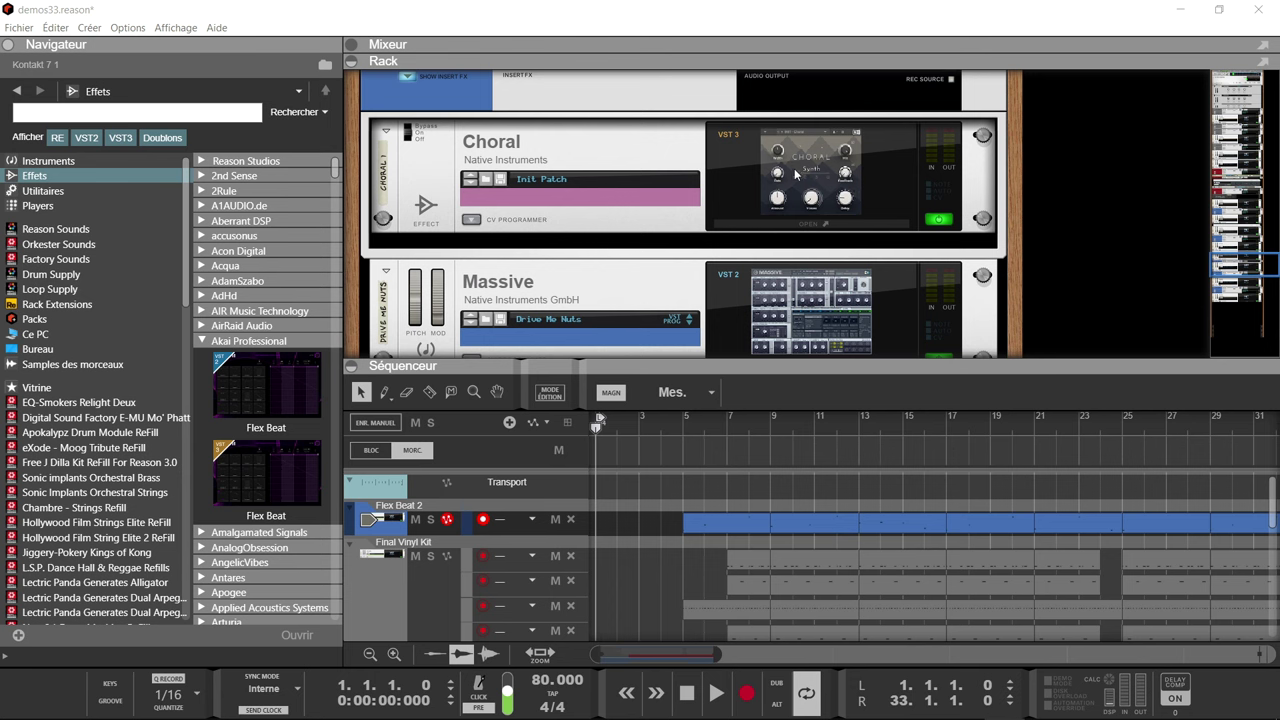
scroll(803, 180, down, 3)
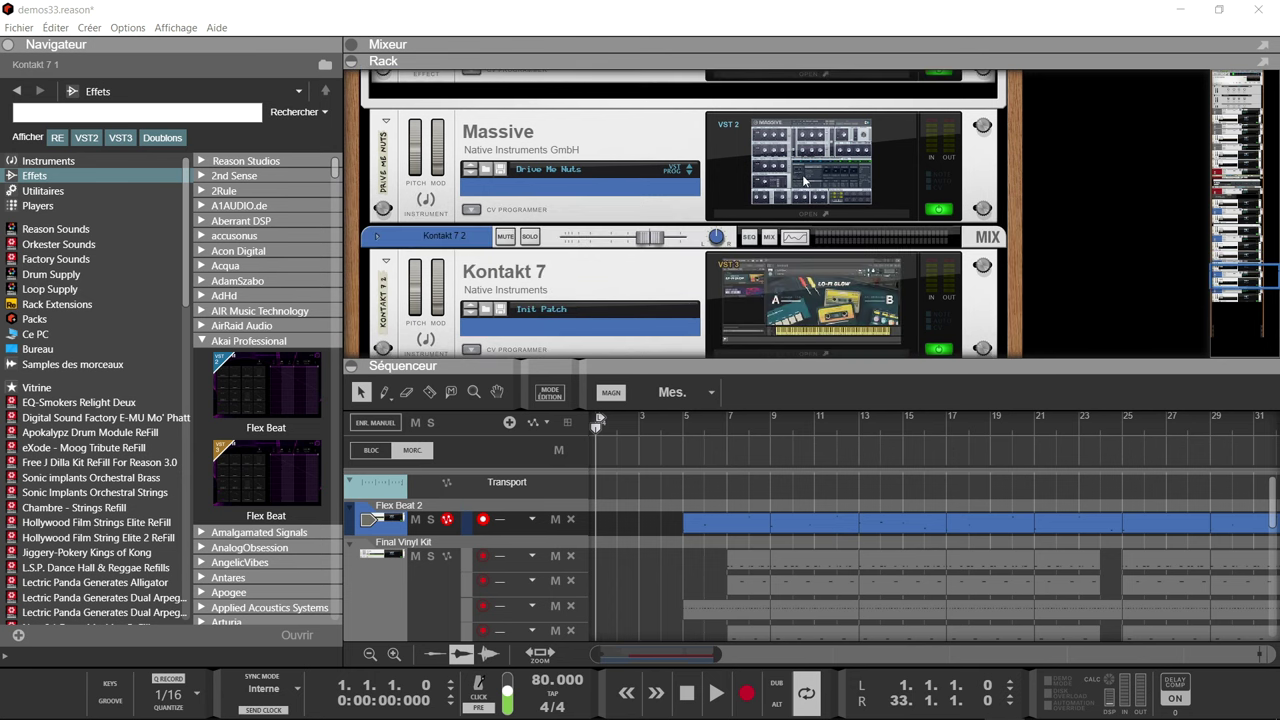
scroll(790, 180, down, 2)
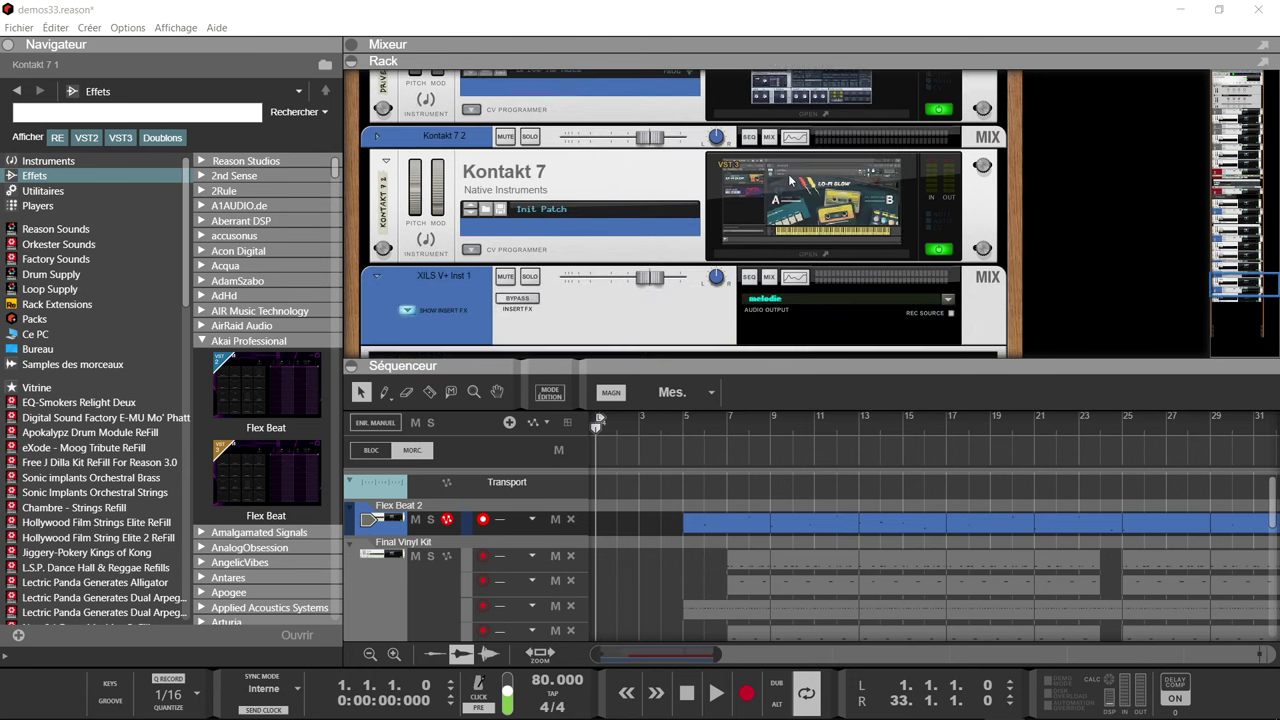
click(790, 180)
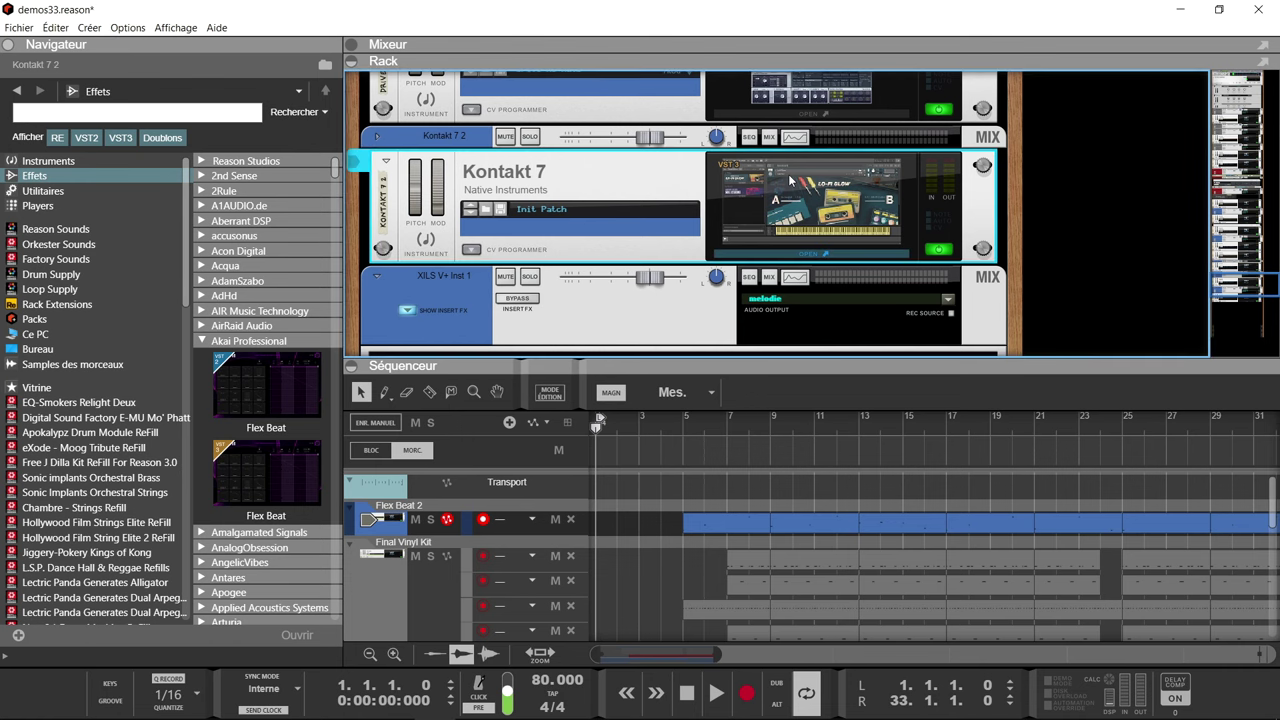
click(790, 180)
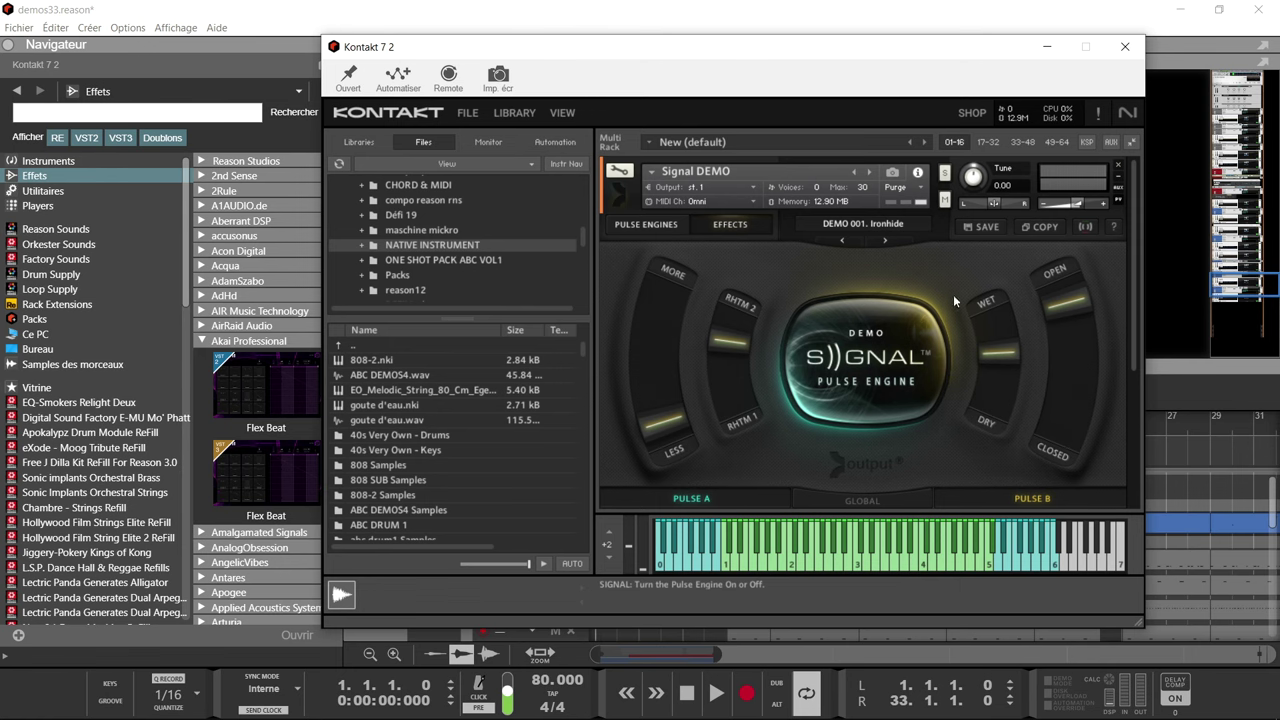
click(1125, 48)
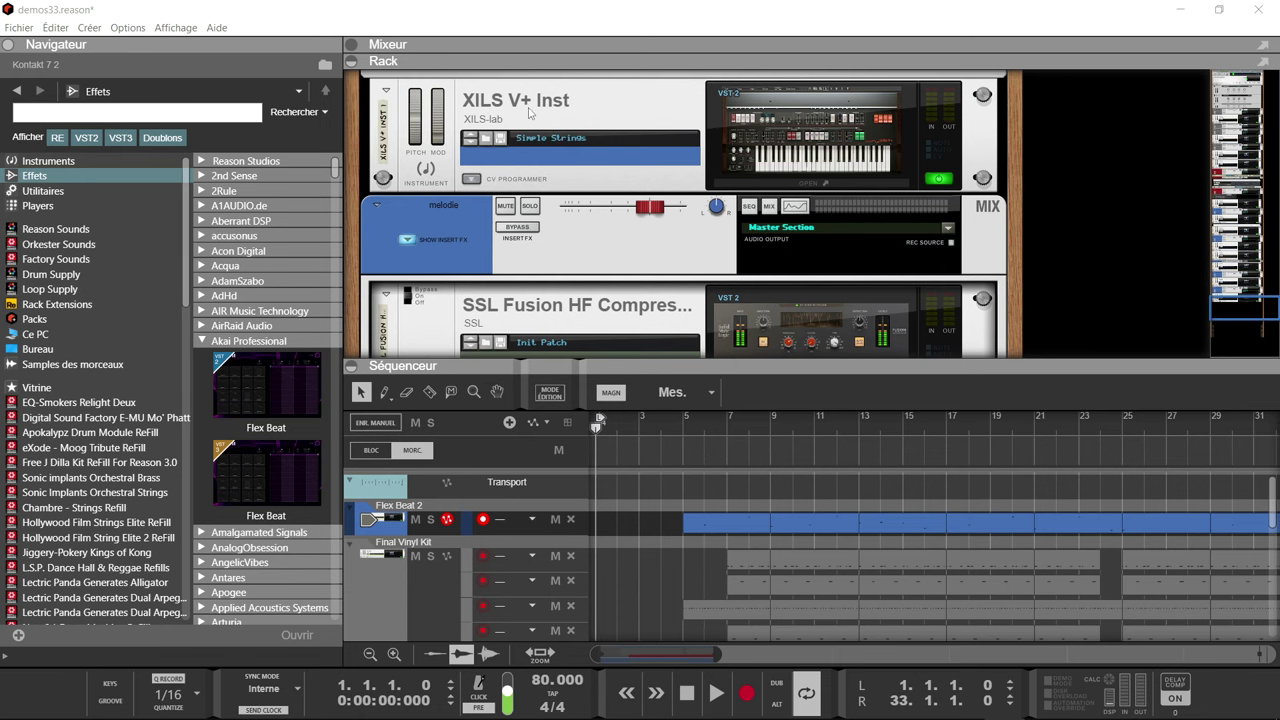
Examine the XILS V+ Inst synth and the SSL Fusion HF Compressor insert on the melodie channel, closing each window
click(789, 131)
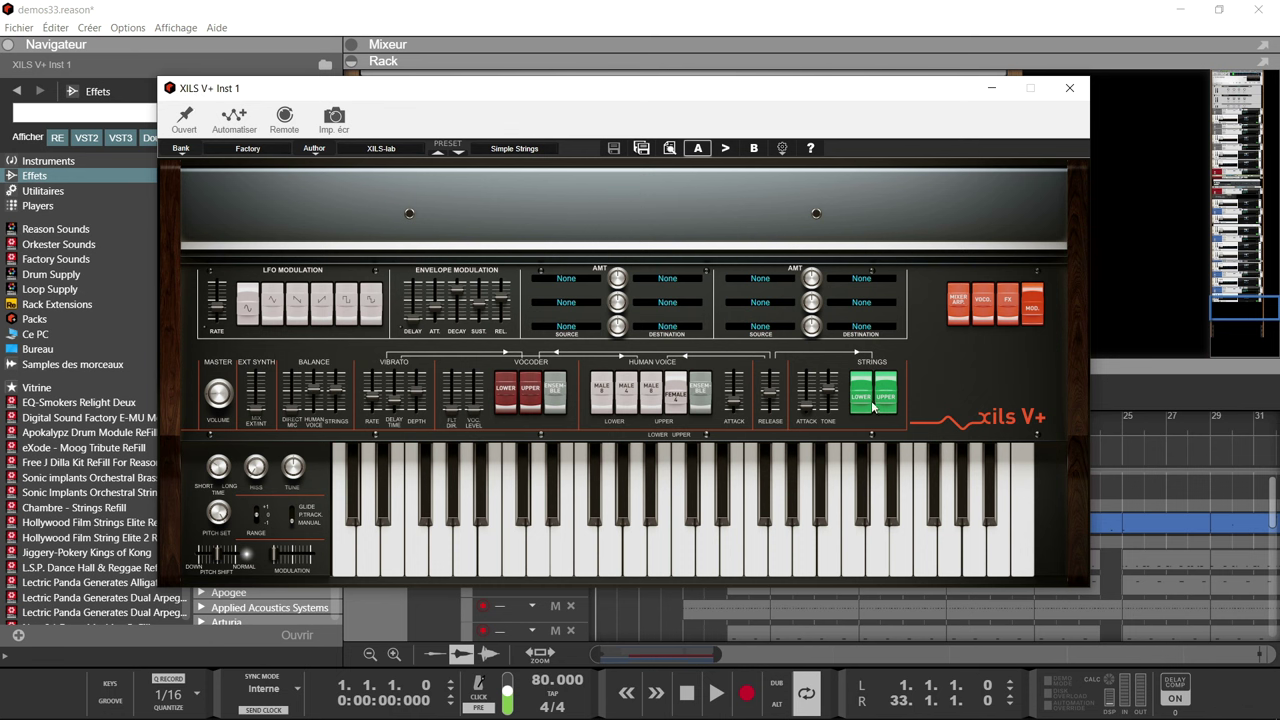
click(1069, 90)
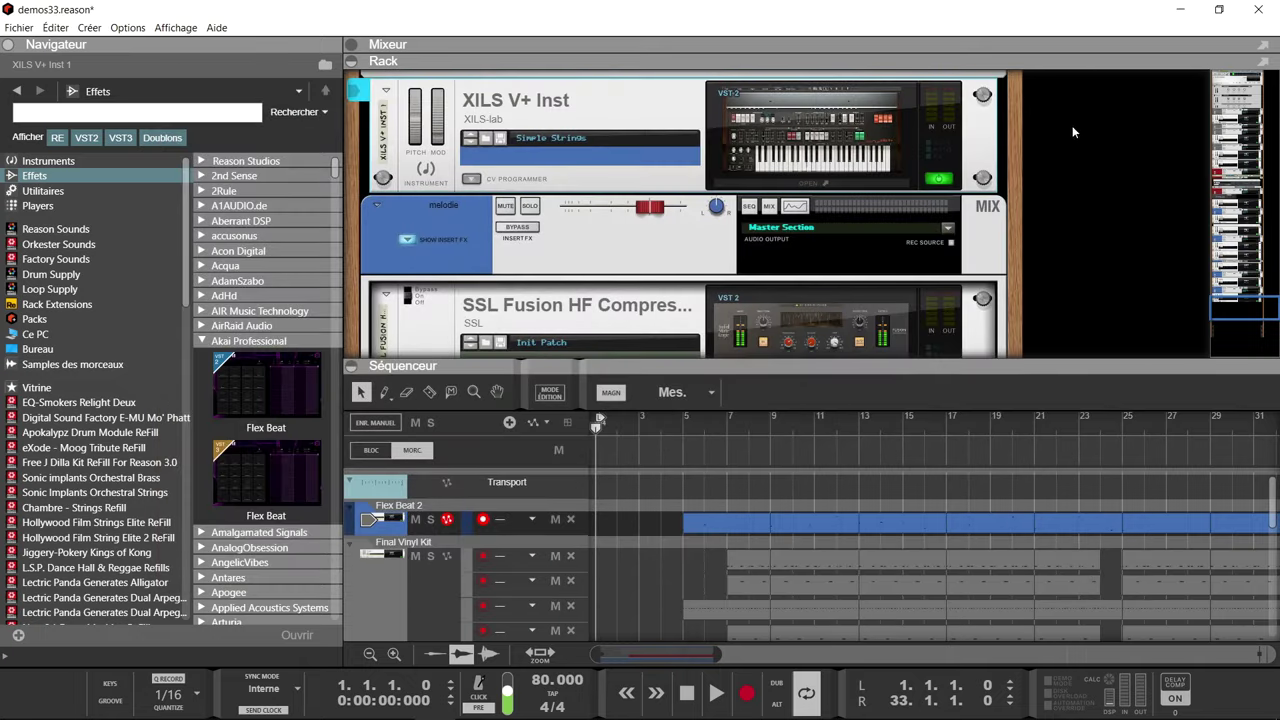
scroll(1059, 164, down, 3)
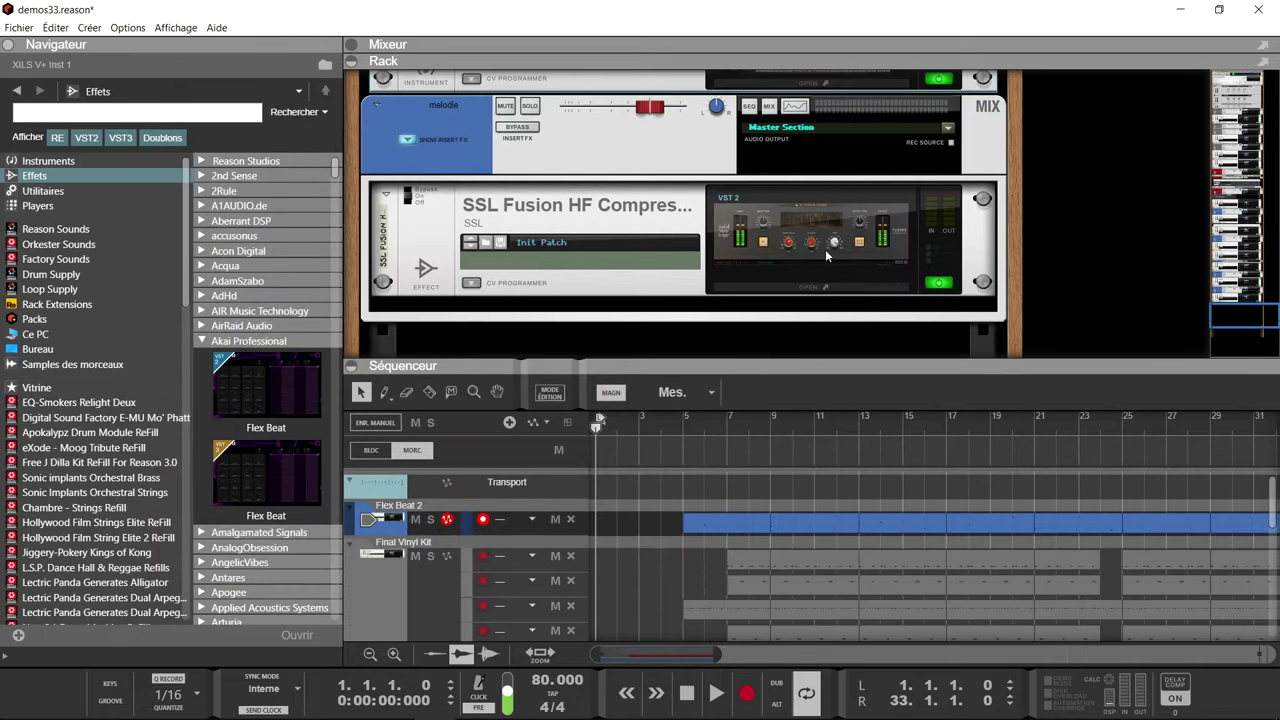
click(764, 219)
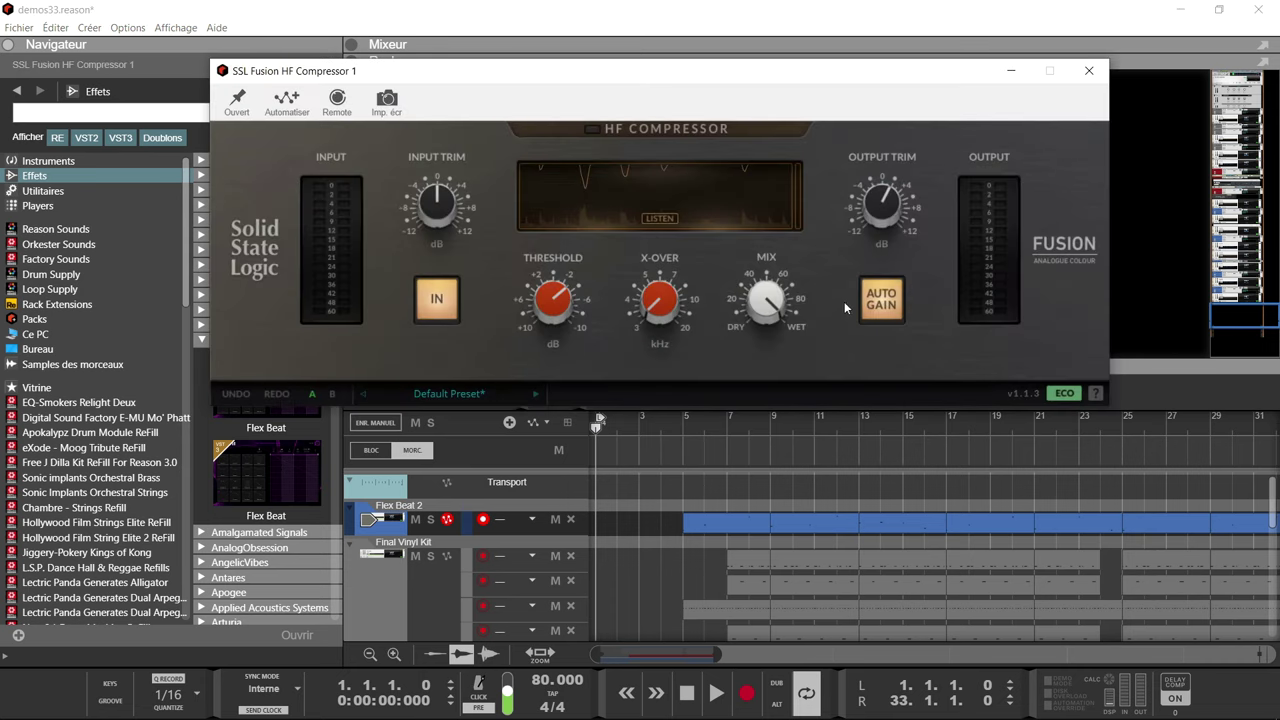
click(1087, 72)
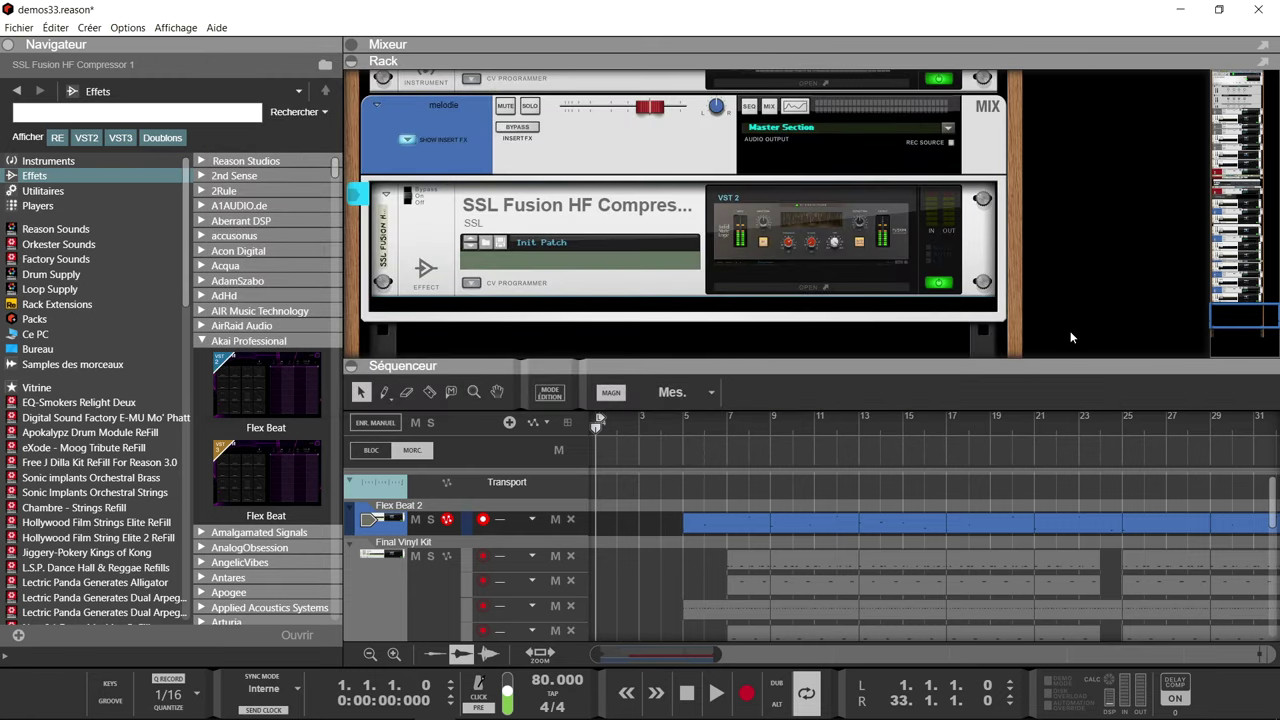
Play the song and examine the Final Vinyl Kit pads in the Battery 4 instrument, and close its window
scroll(1070, 337, up, 3)
key(space)
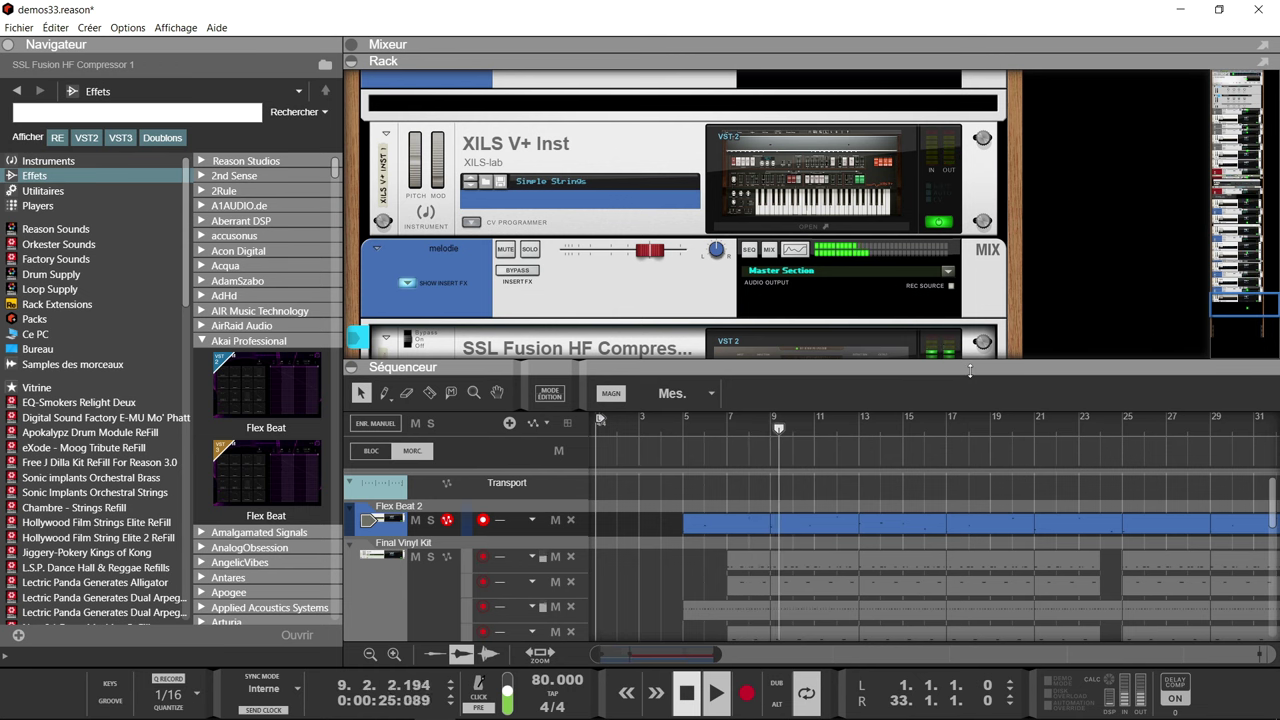
scroll(1102, 248, up, 8)
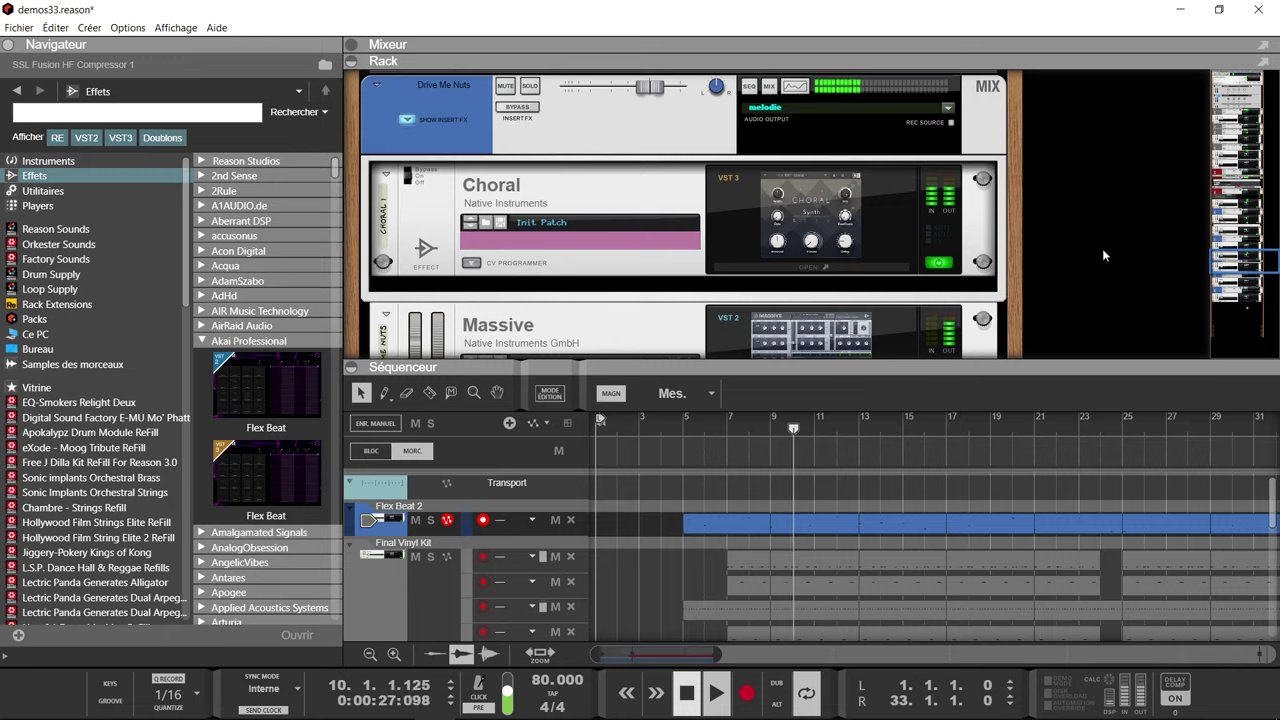
scroll(1103, 255, up, 10)
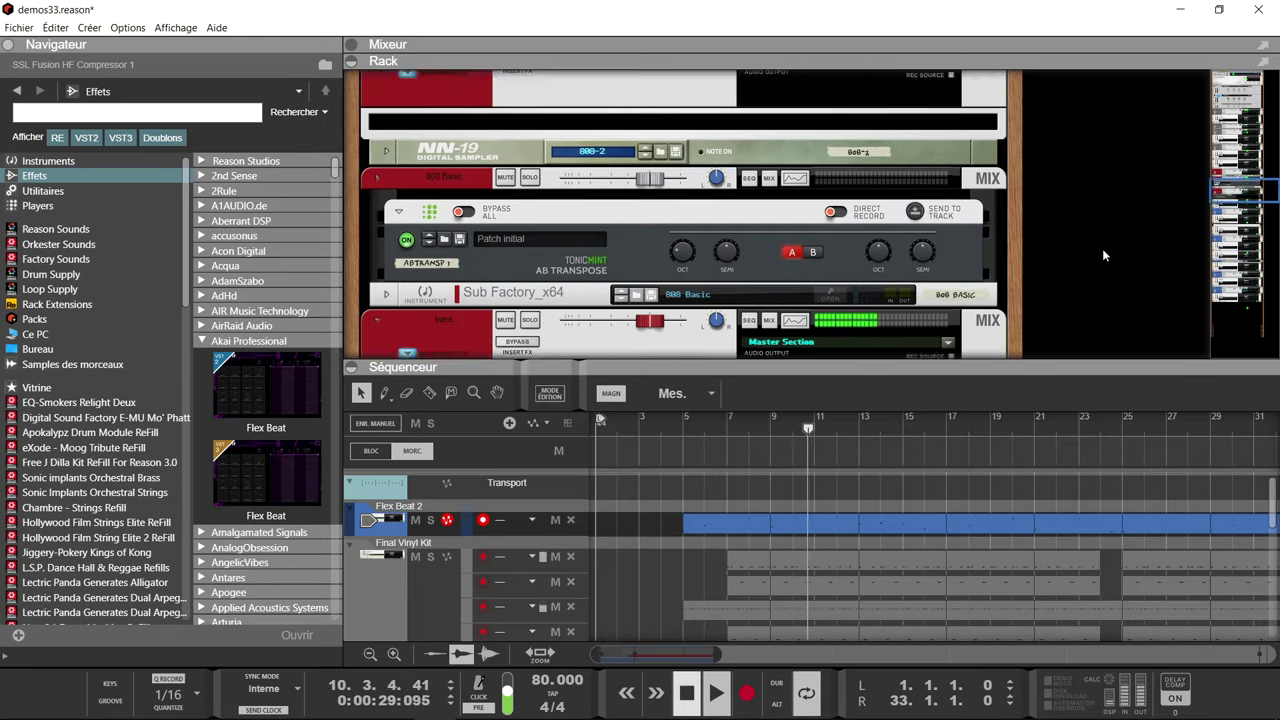
scroll(1104, 255, up, 10)
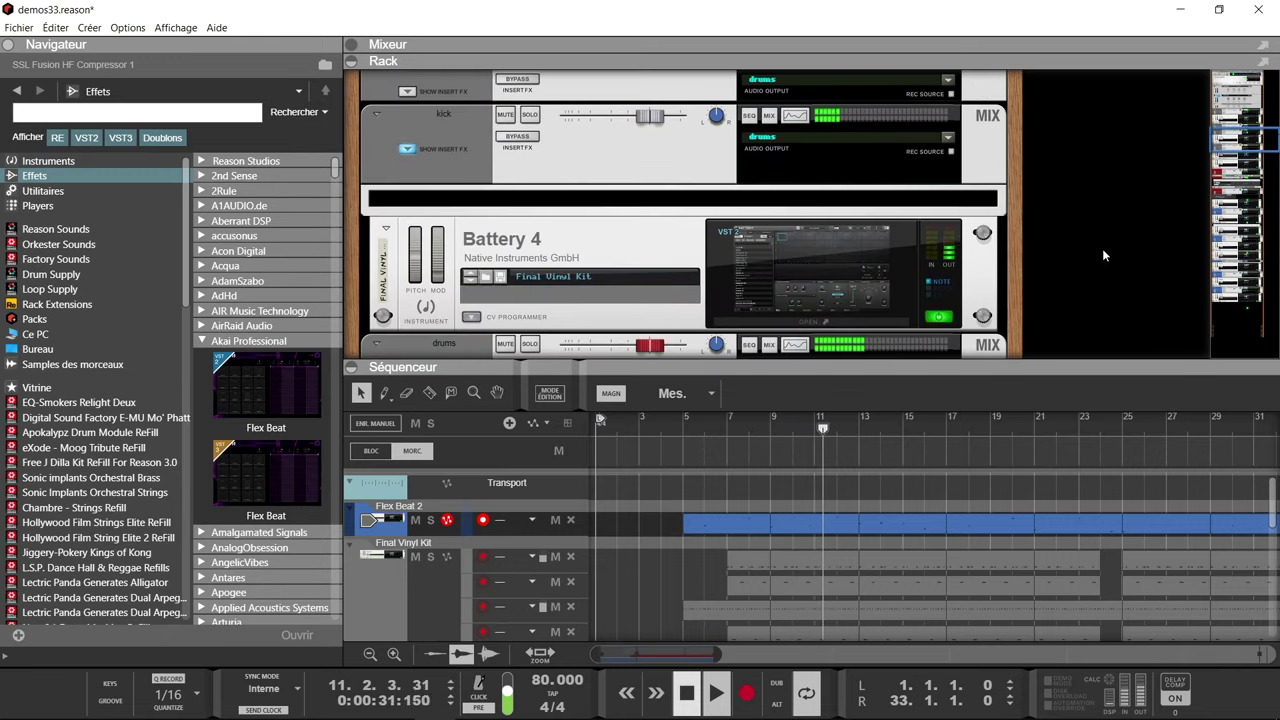
click(798, 270)
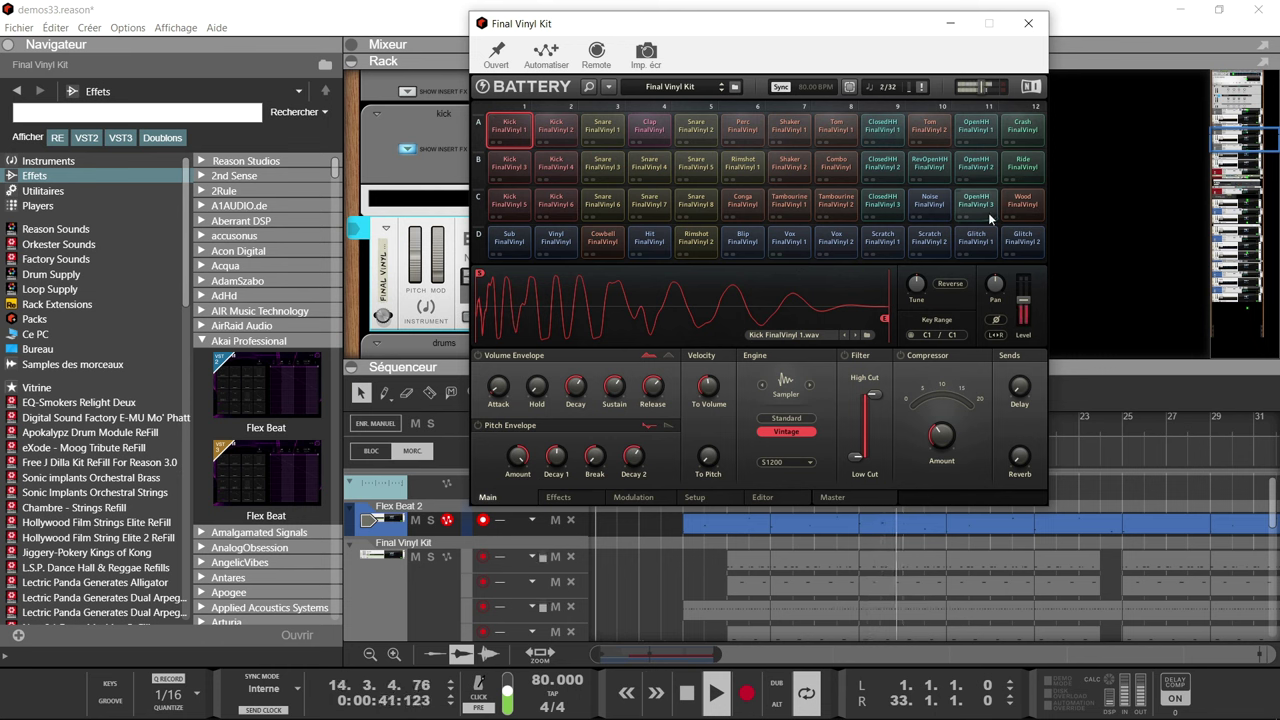
click(1030, 24)
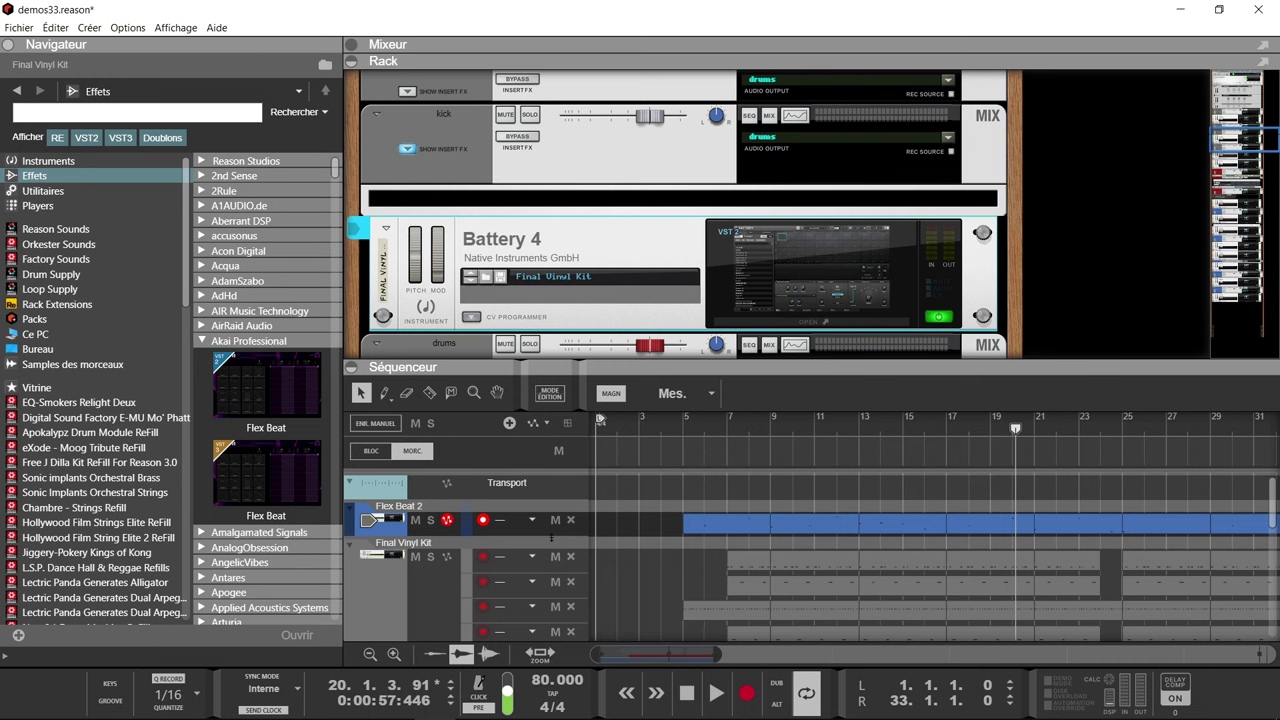
Examine the pads and the Repeat 4 time envelope in the Flex Beat insert above the drum channels, and close its window
scroll(673, 206, up, 3)
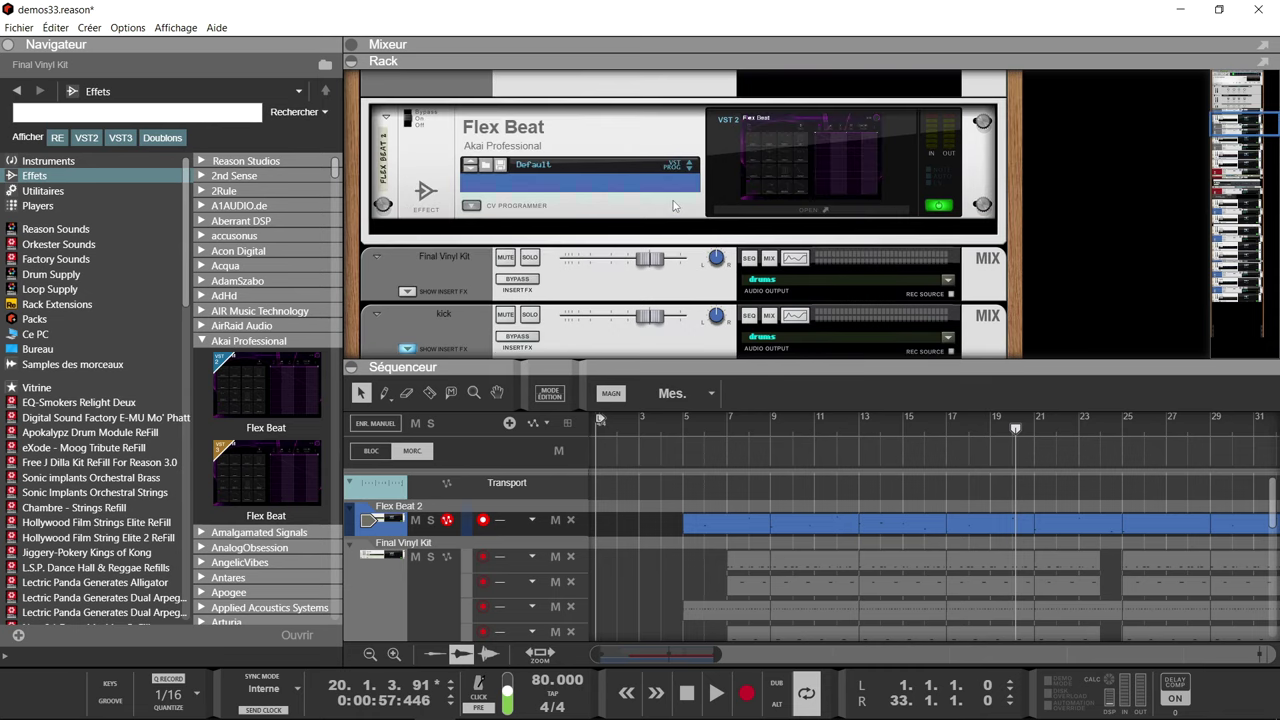
click(766, 155)
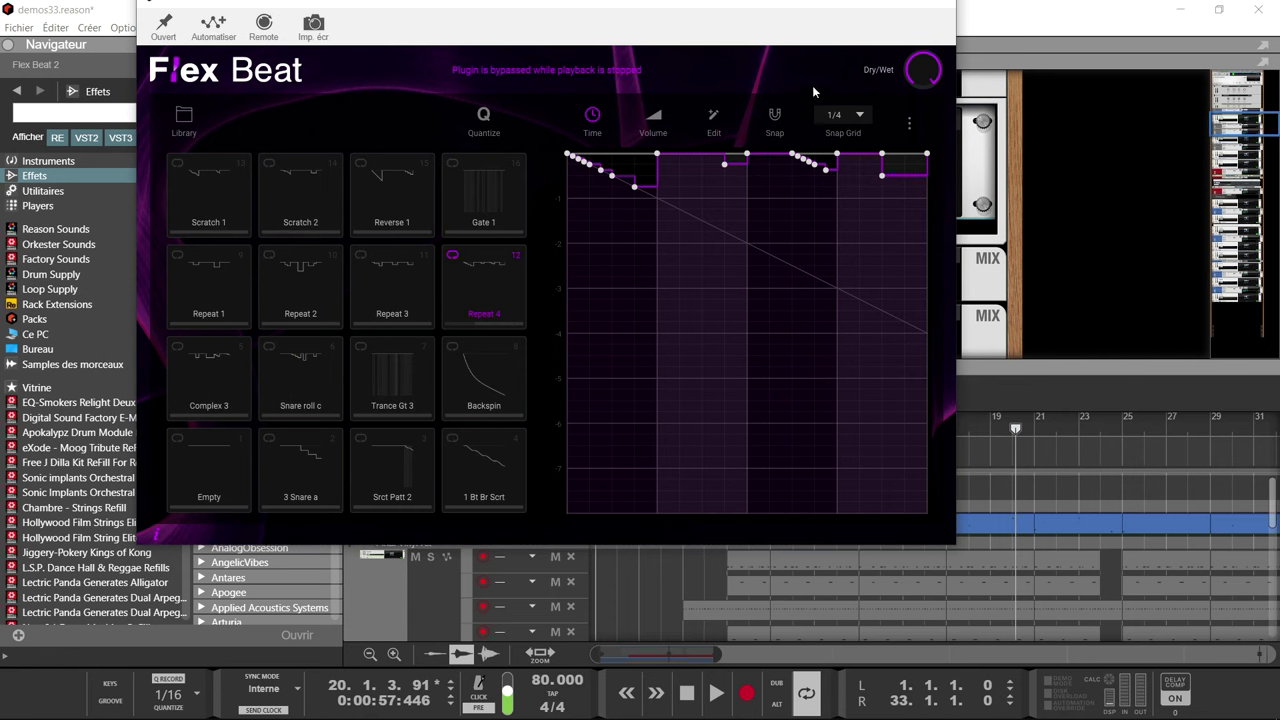
click(938, 6)
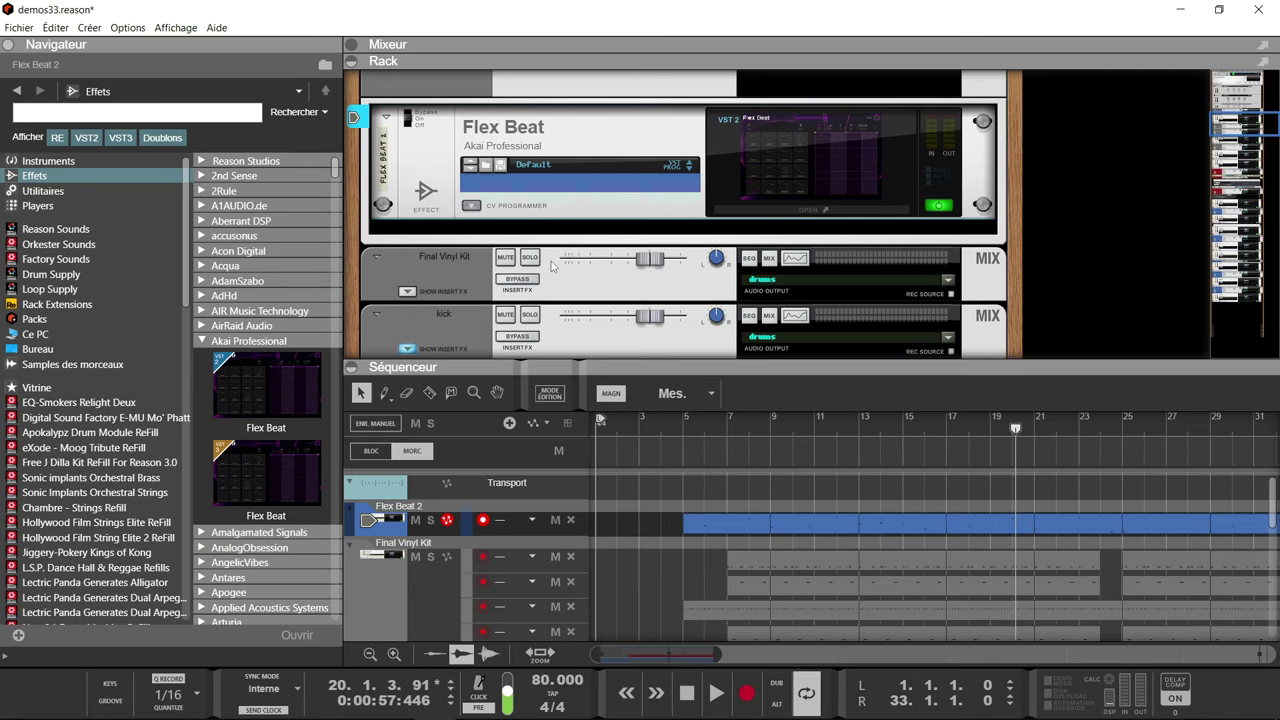
Solo the Final Vinyl Kit channel that holds the Flex Beat insert and set the loop's left locator to bar 5
scroll(551, 261, up, 3)
click(526, 181)
click(683, 420)
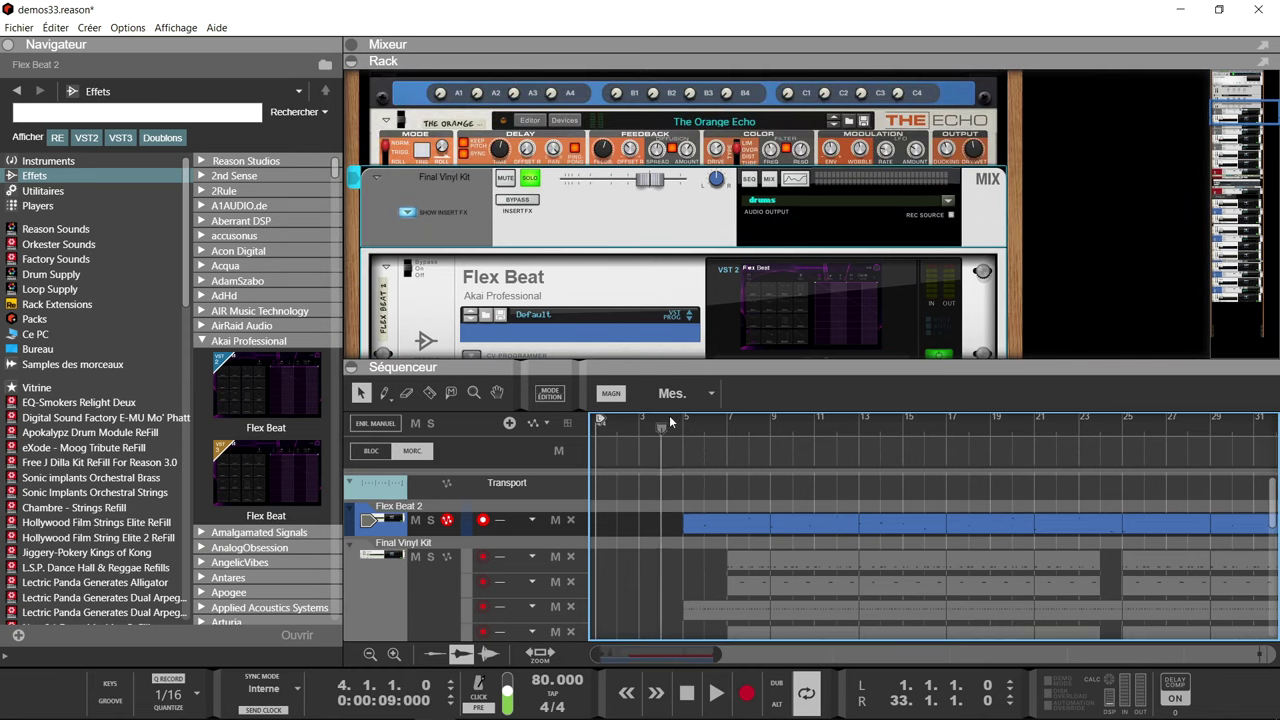
drag(600, 418, 683, 418)
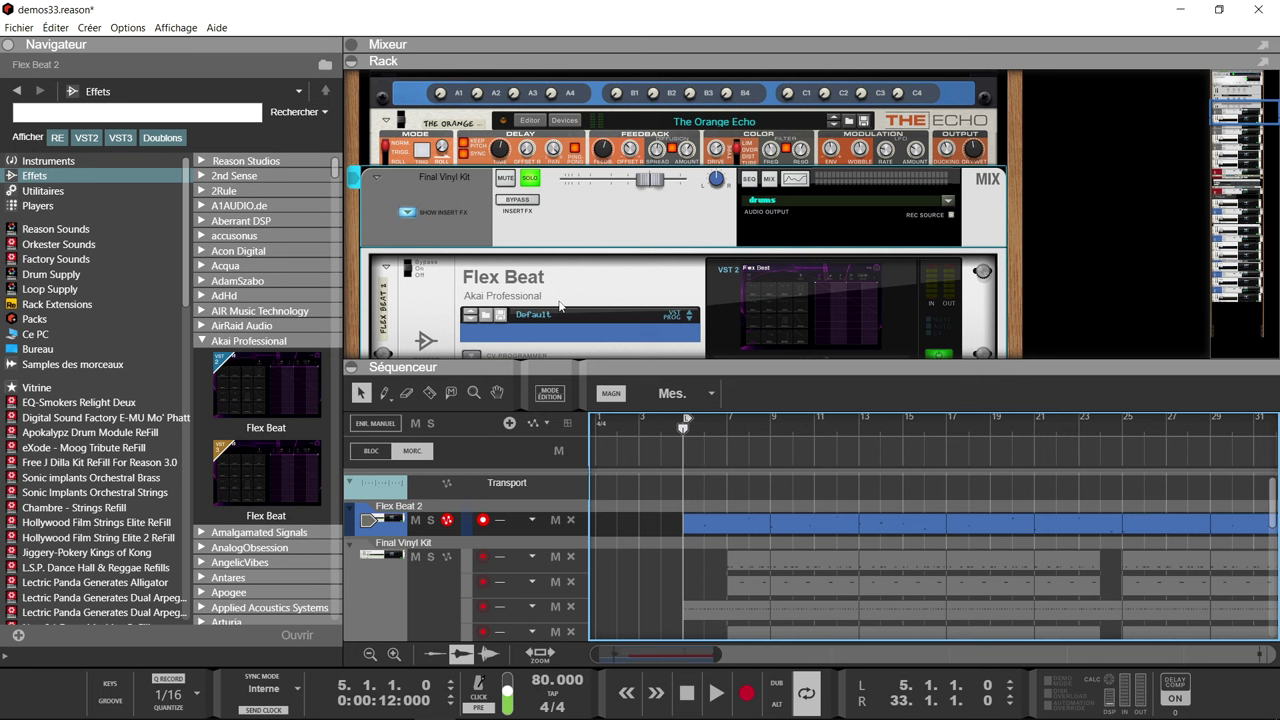
Play the soloed drums from bar 5 and follow the pad triggering in the Flex Beat window, moved clear of the sequencer
key(Home)
key(KP_0)
key(space)
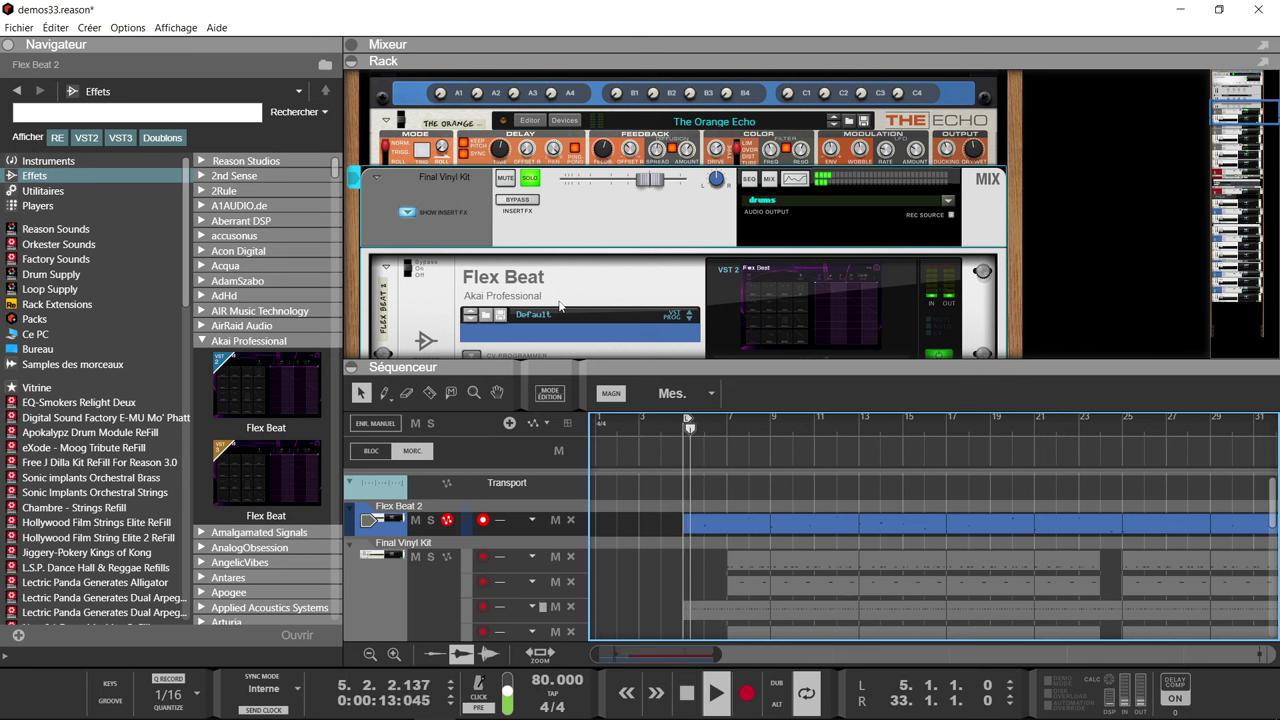
click(776, 305)
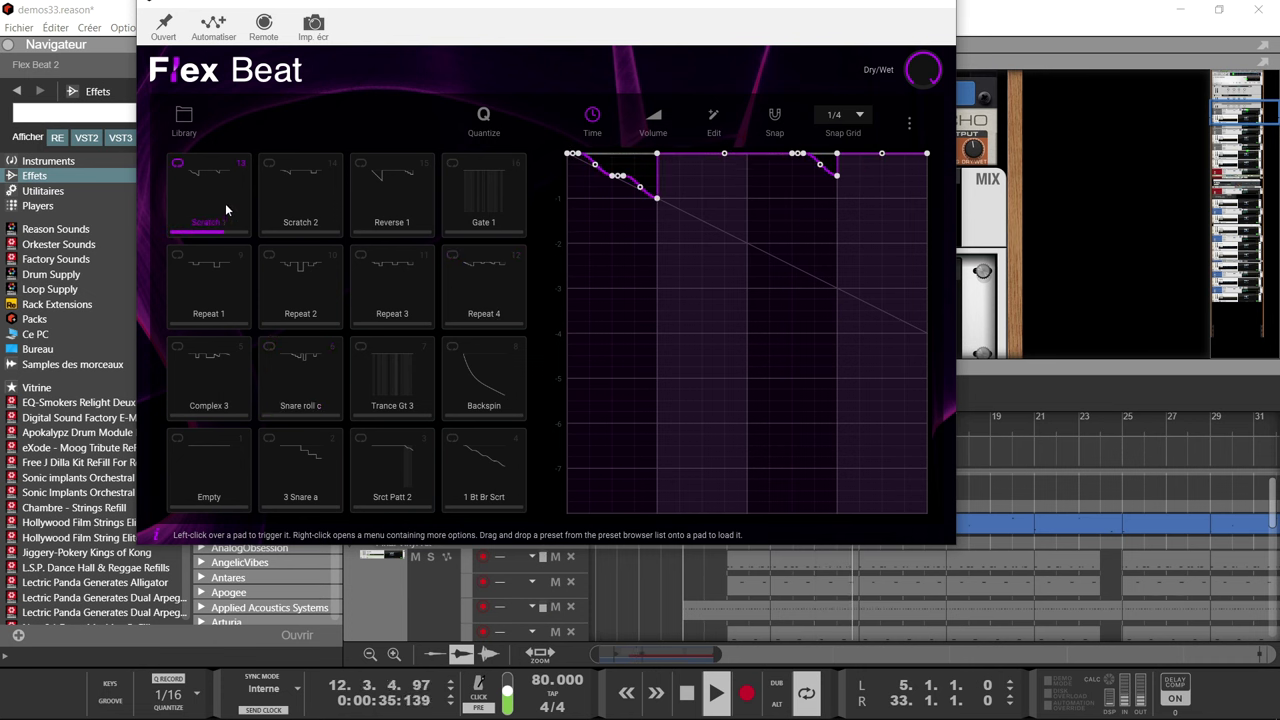
click(380, 220)
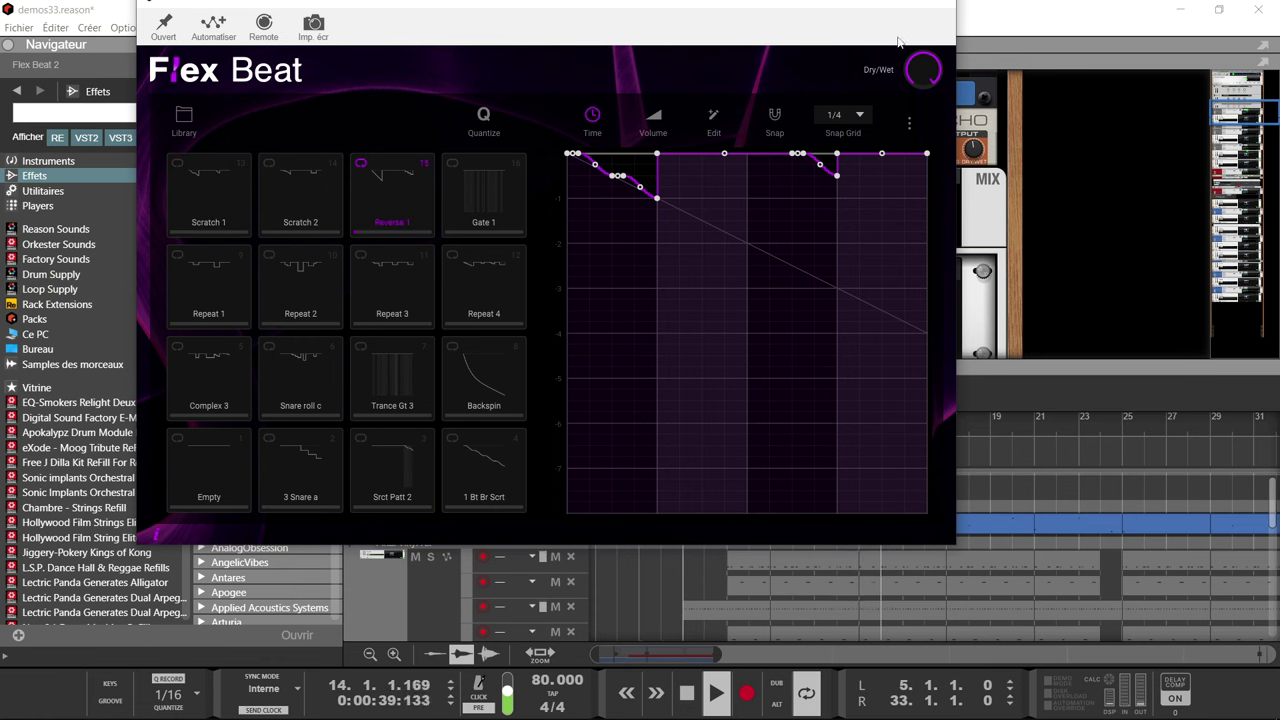
drag(813, 7, 700, 28)
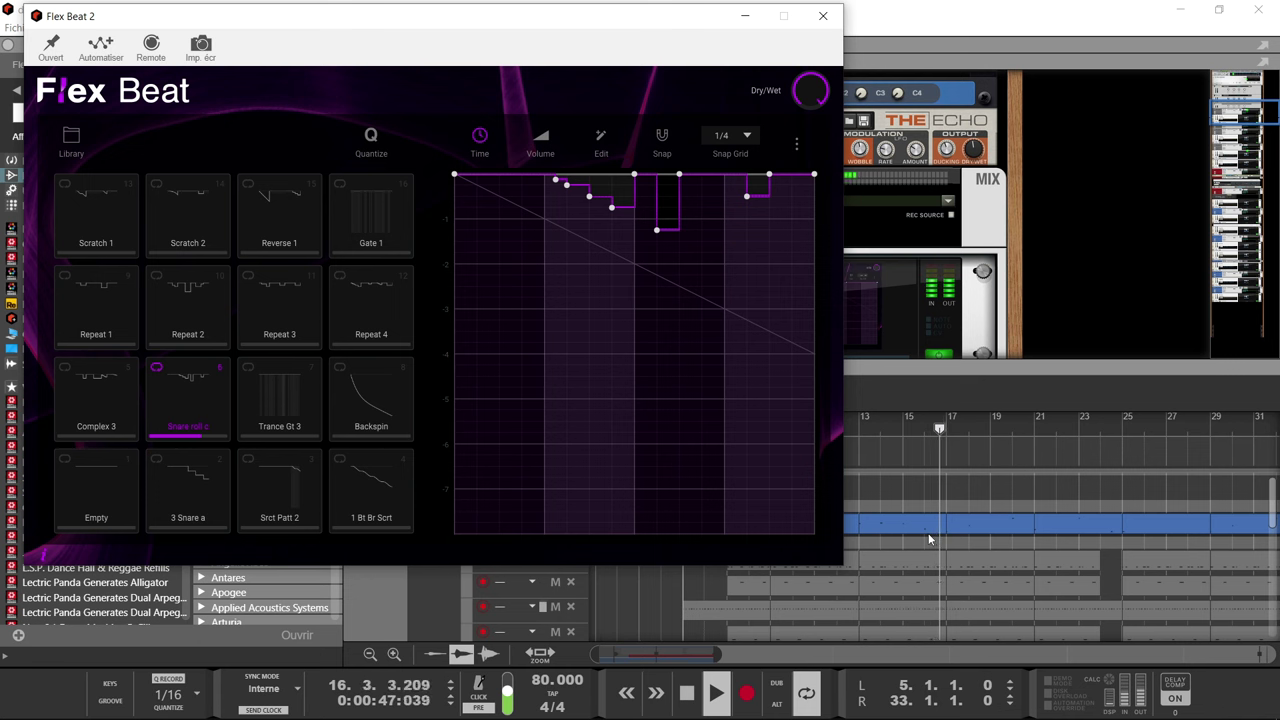
Open the Flex Beat 2 track's clip starting at bar 17 and examine the notes that trigger the pads
click(971, 522)
double_click(972, 524)
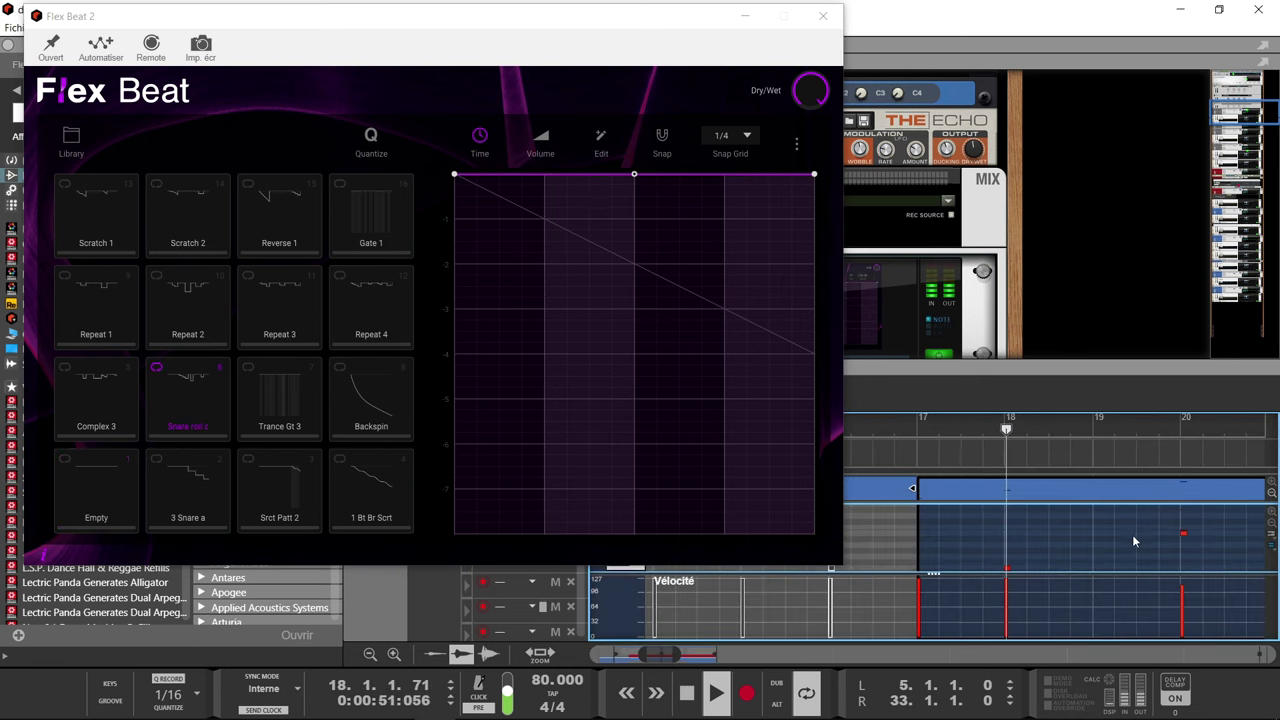
click(1008, 519)
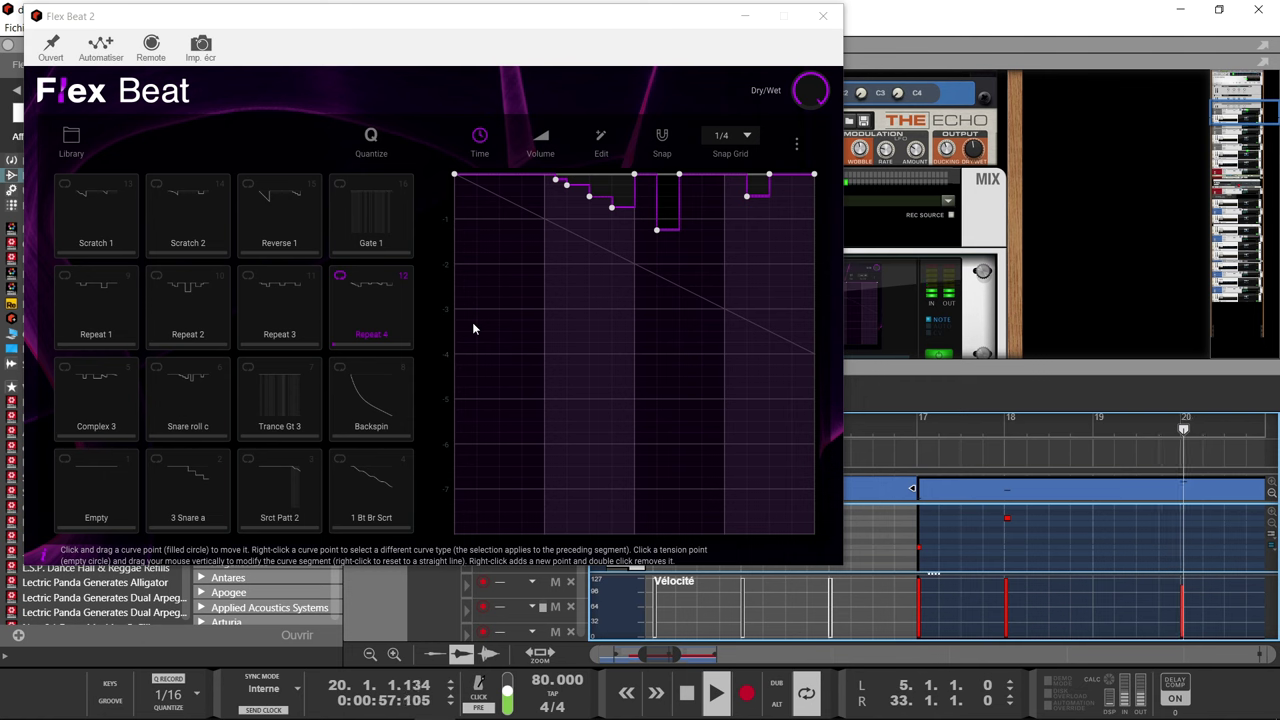
Try to load the 2 Beat Rpt preset from the Flex Beat library's Momentary category onto the Scratch 2 pad
click(352, 50)
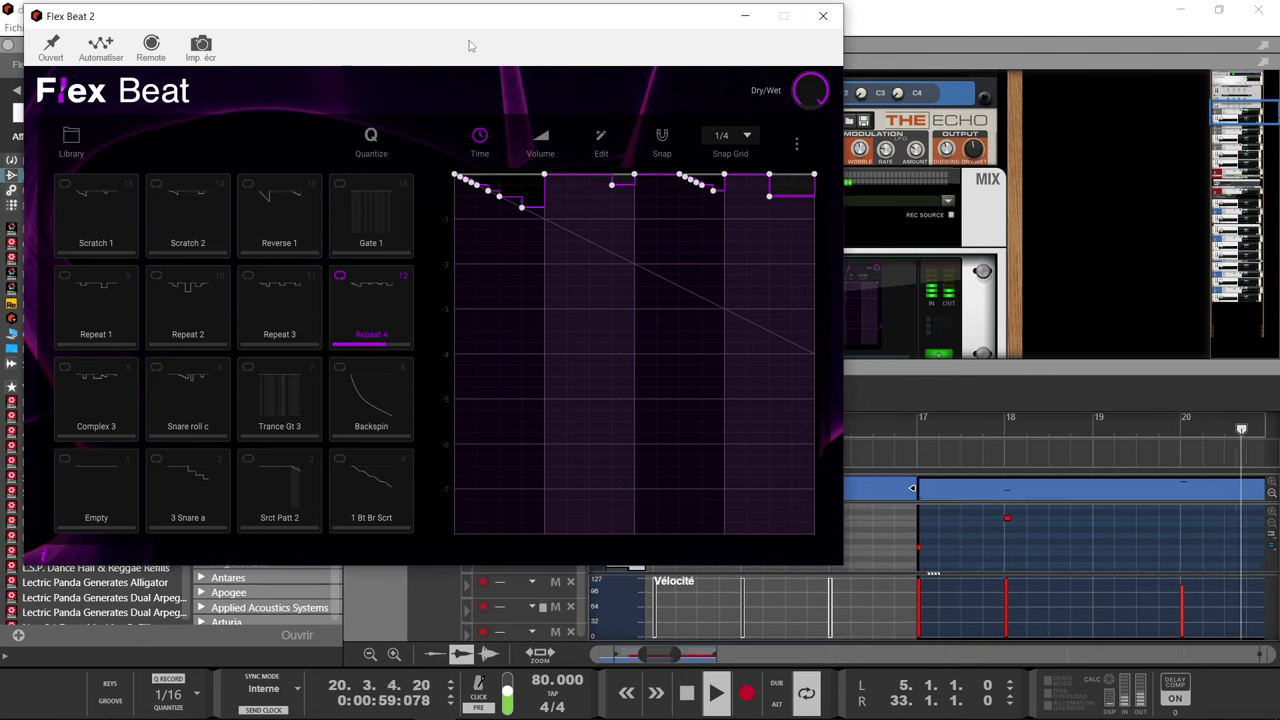
drag(406, 16, 688, 24)
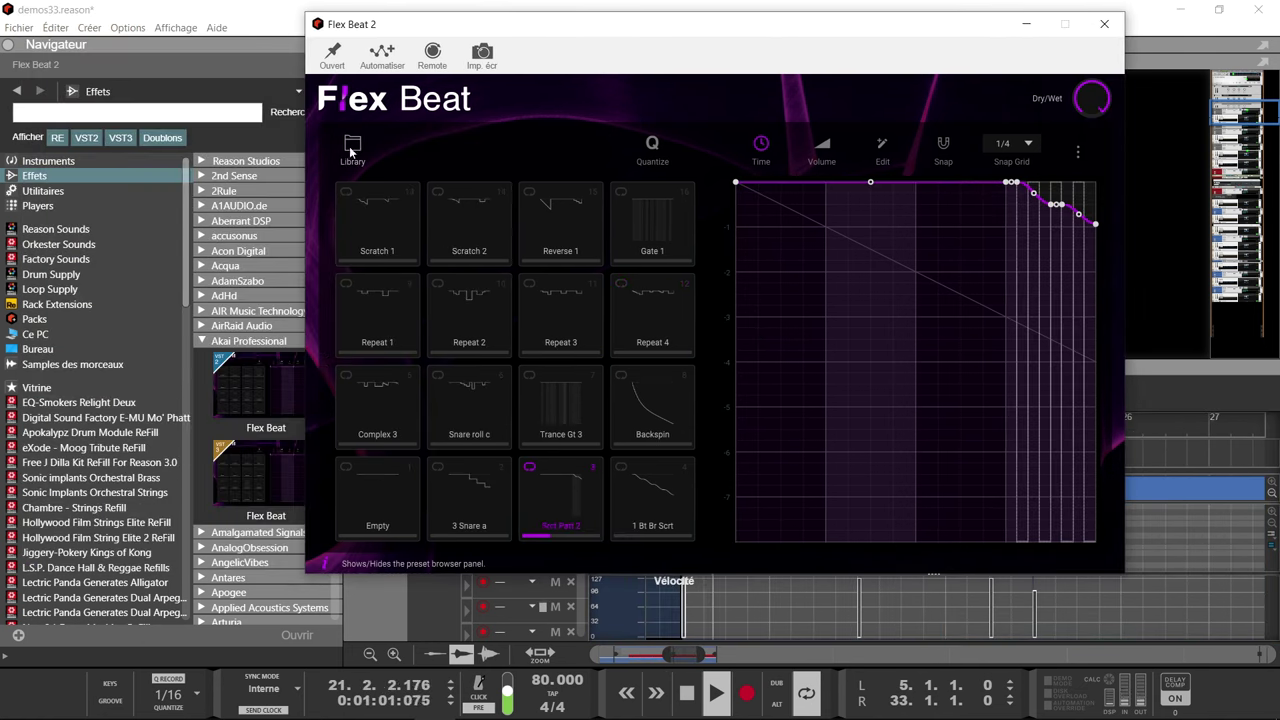
click(352, 148)
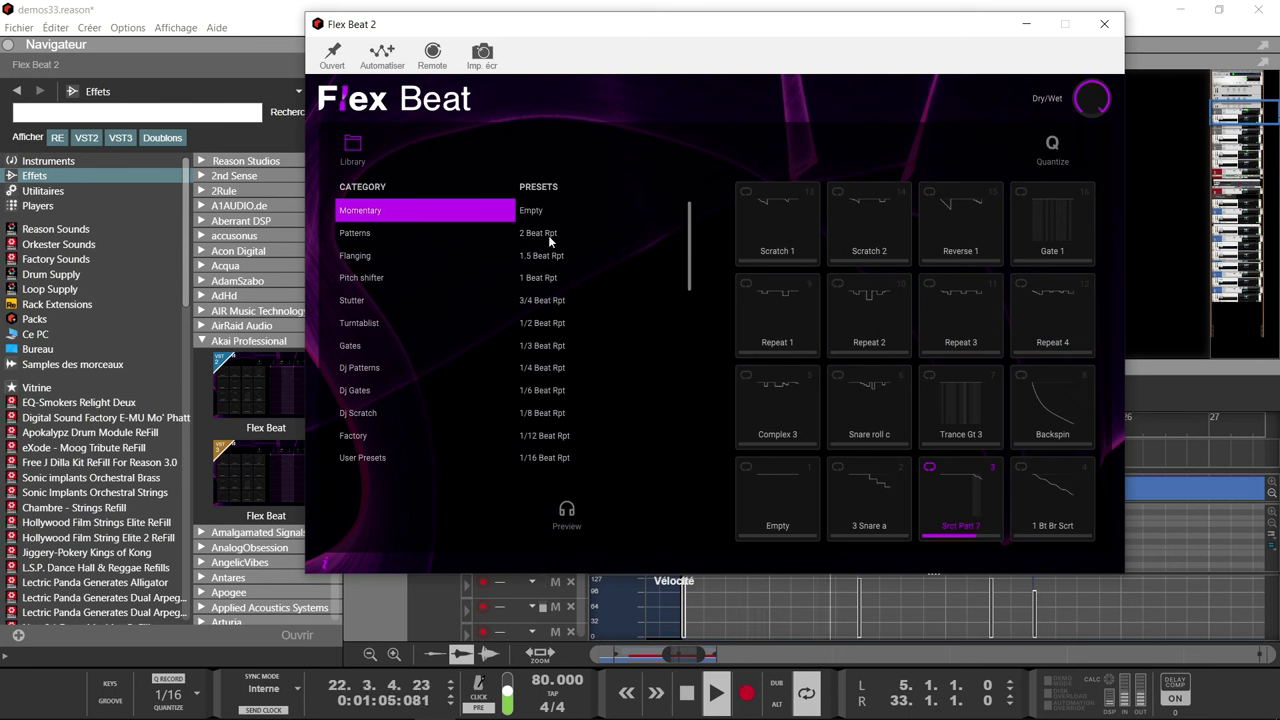
drag(549, 234, 880, 232)
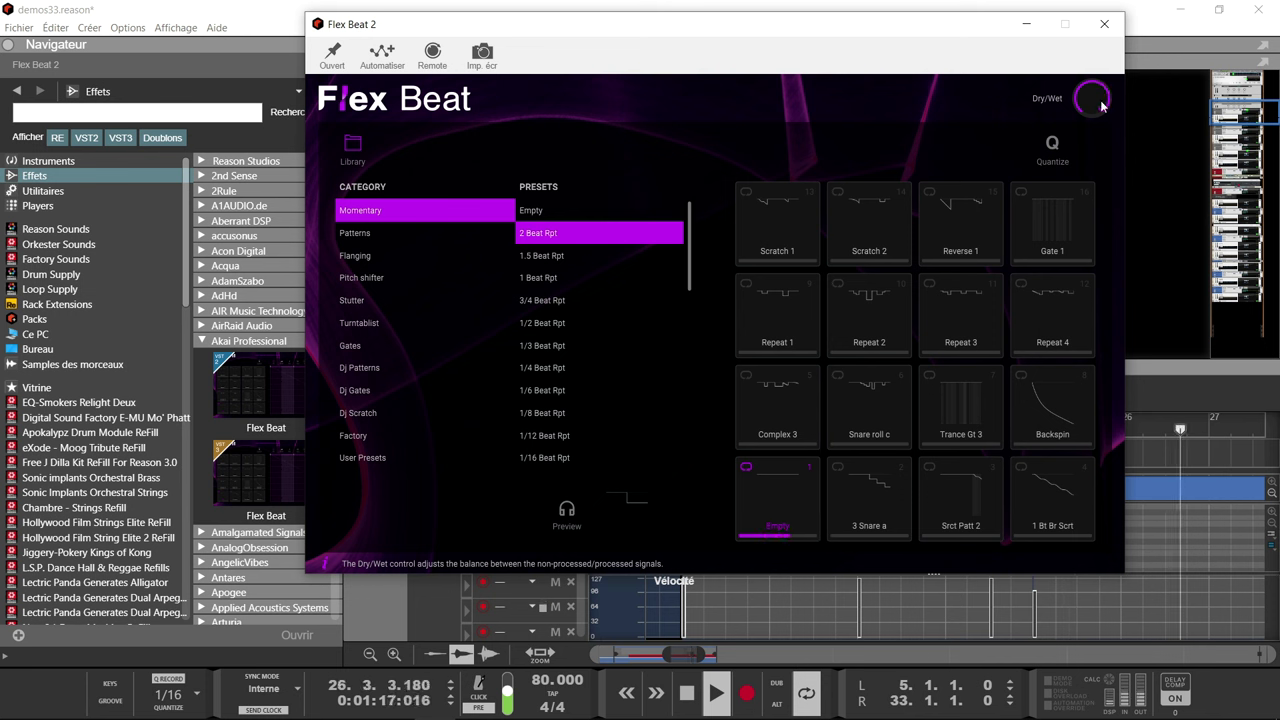
Close the Flex Beat window and reopen it from the insert on the Final Vinyl Kit channel
click(1107, 24)
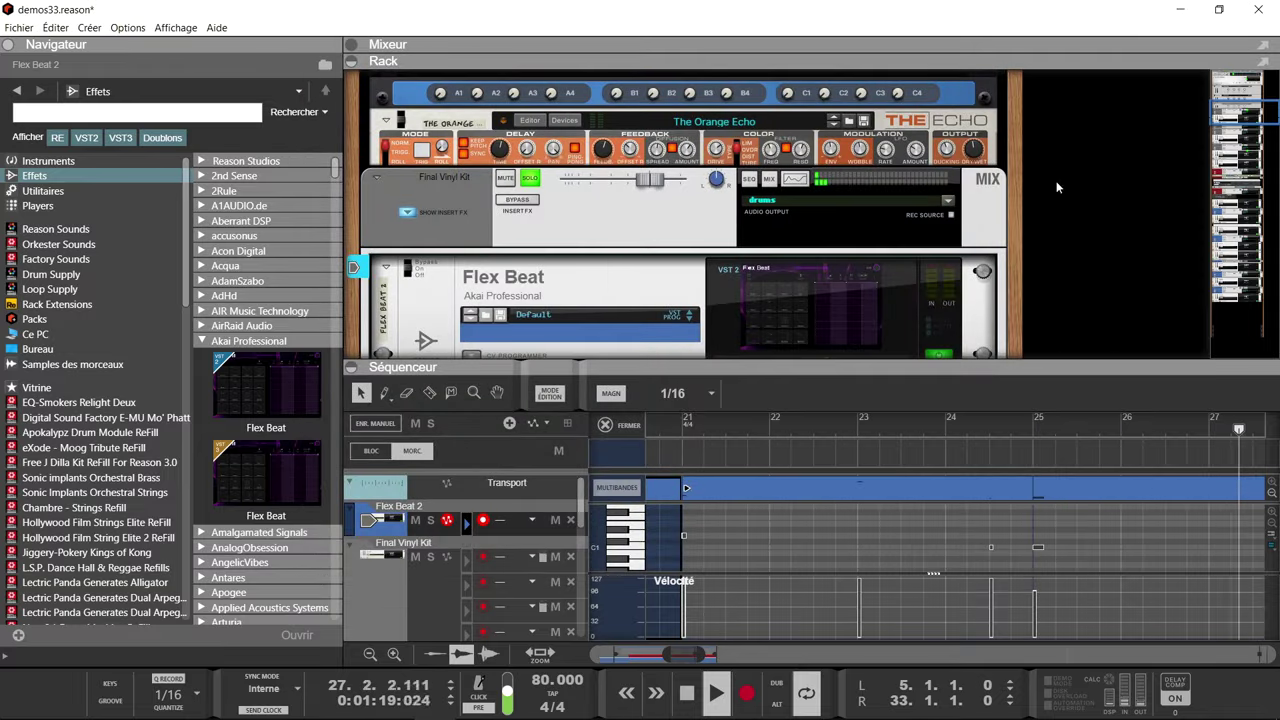
click(773, 309)
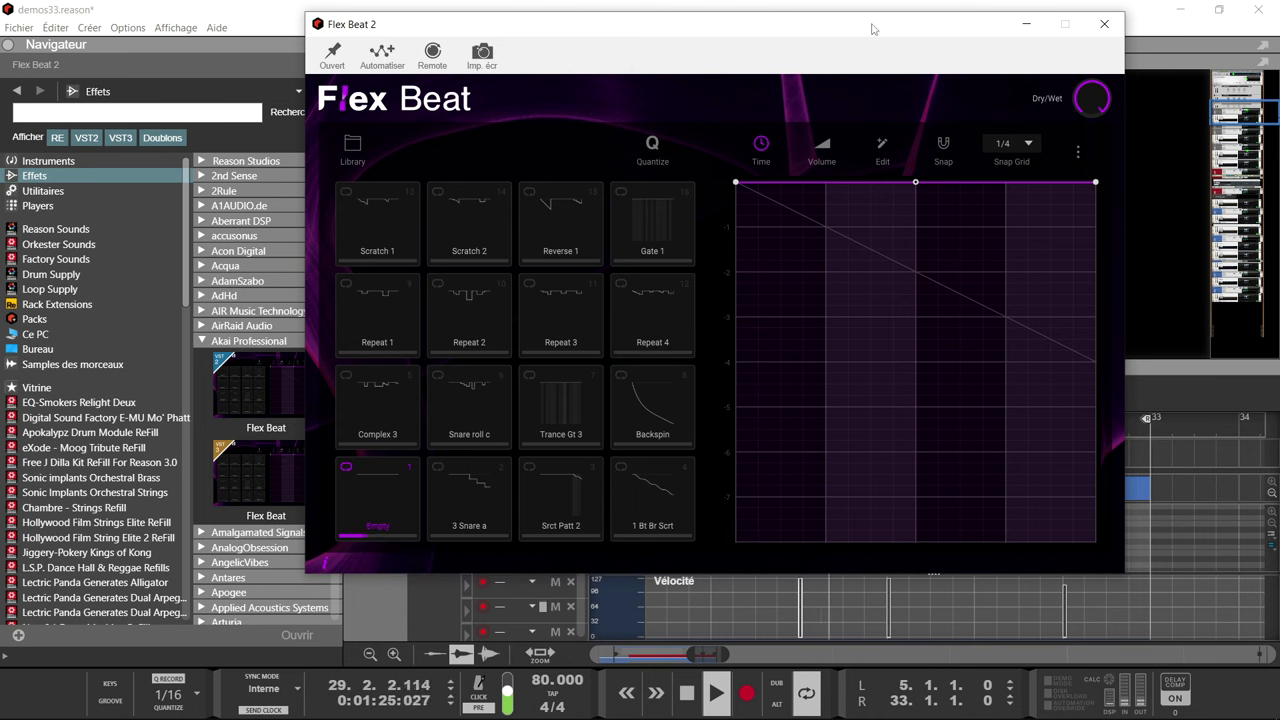
Stop playback, close the Flex Beat 2 window and leave the note editing of the Flex Beat 2 clip
drag(866, 28, 693, 46)
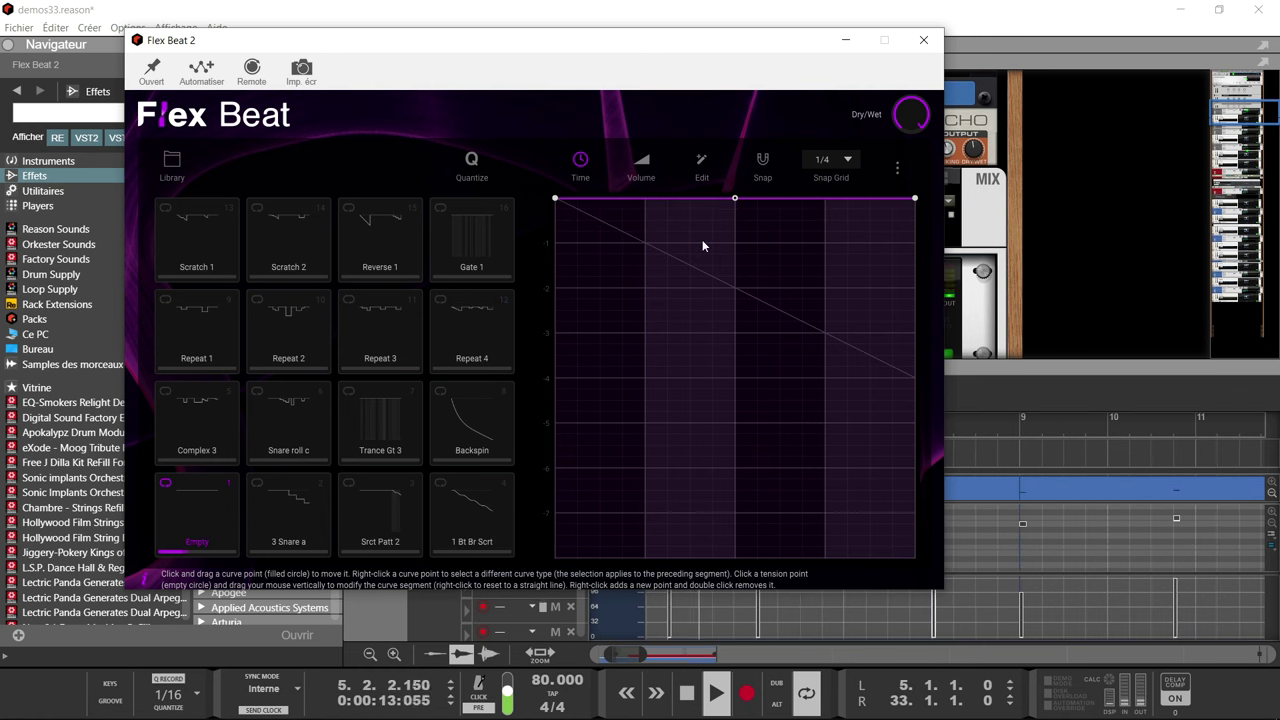
click(923, 40)
key(space)
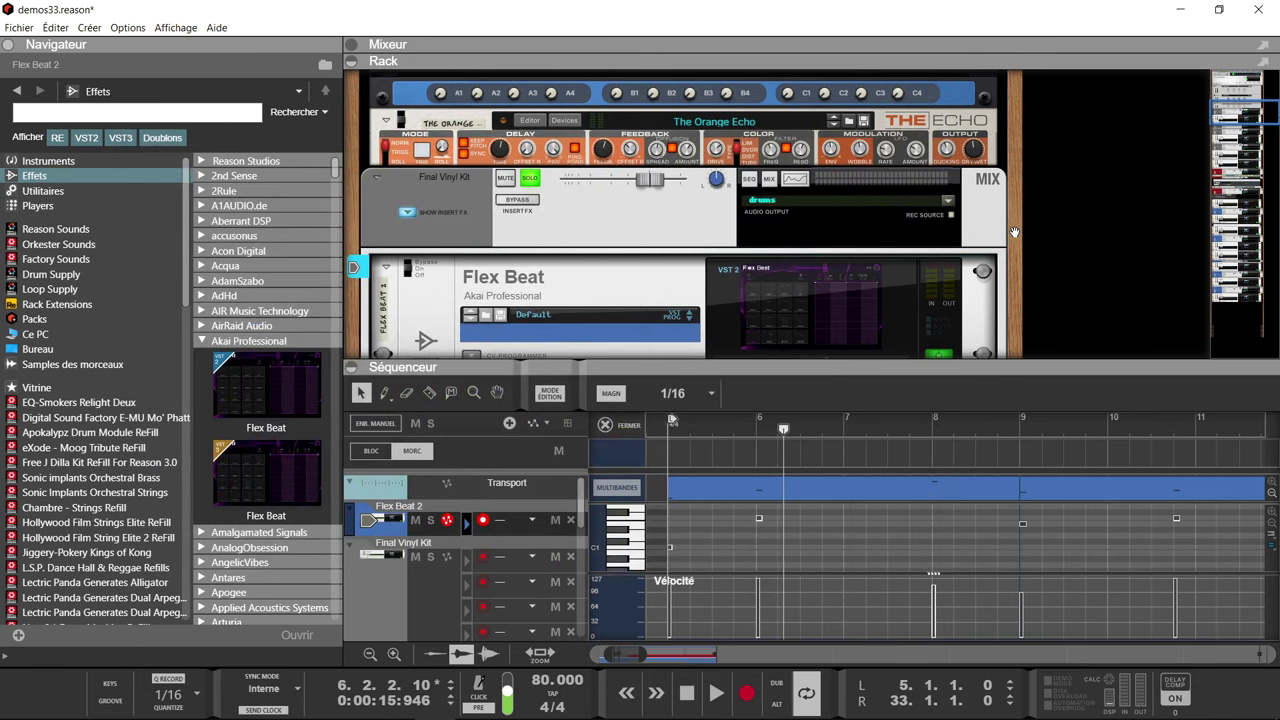
click(604, 425)
Solo the drums bus channel below the Battery 4 device in the rack
scroll(792, 294, down, 6)
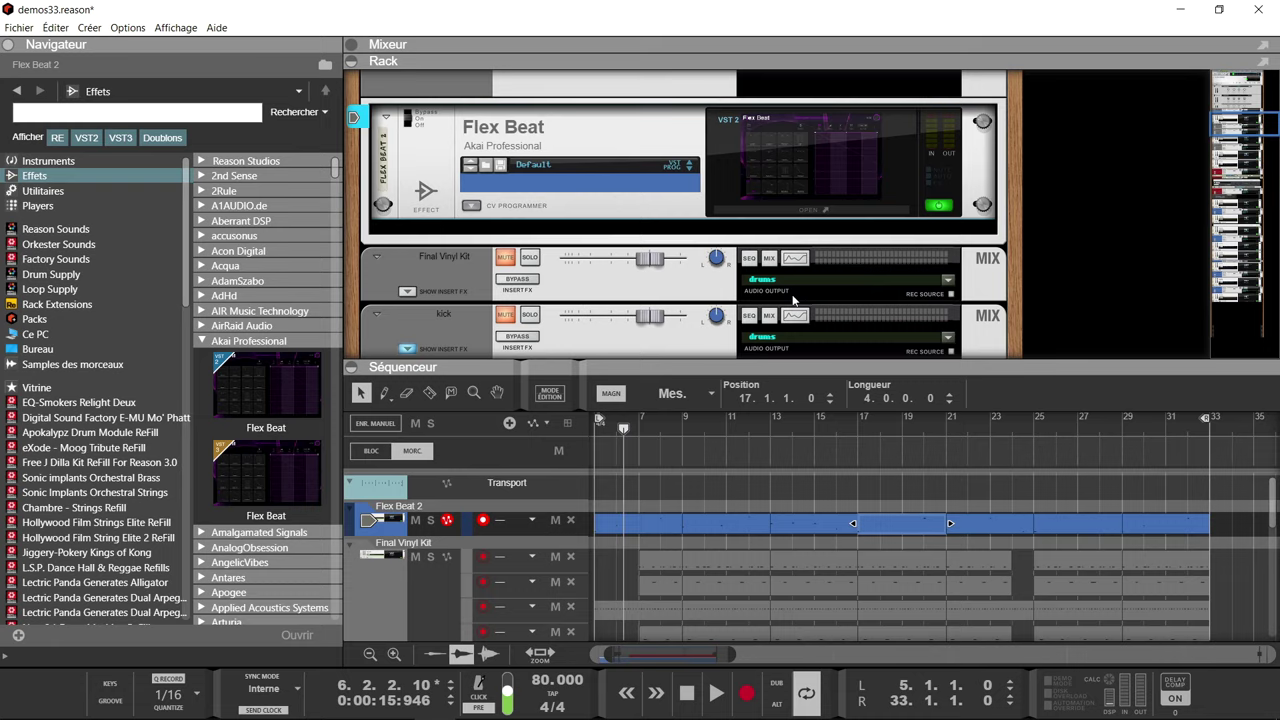
scroll(792, 294, up, 3)
scroll(792, 294, up, 3)
scroll(566, 247, down, 5)
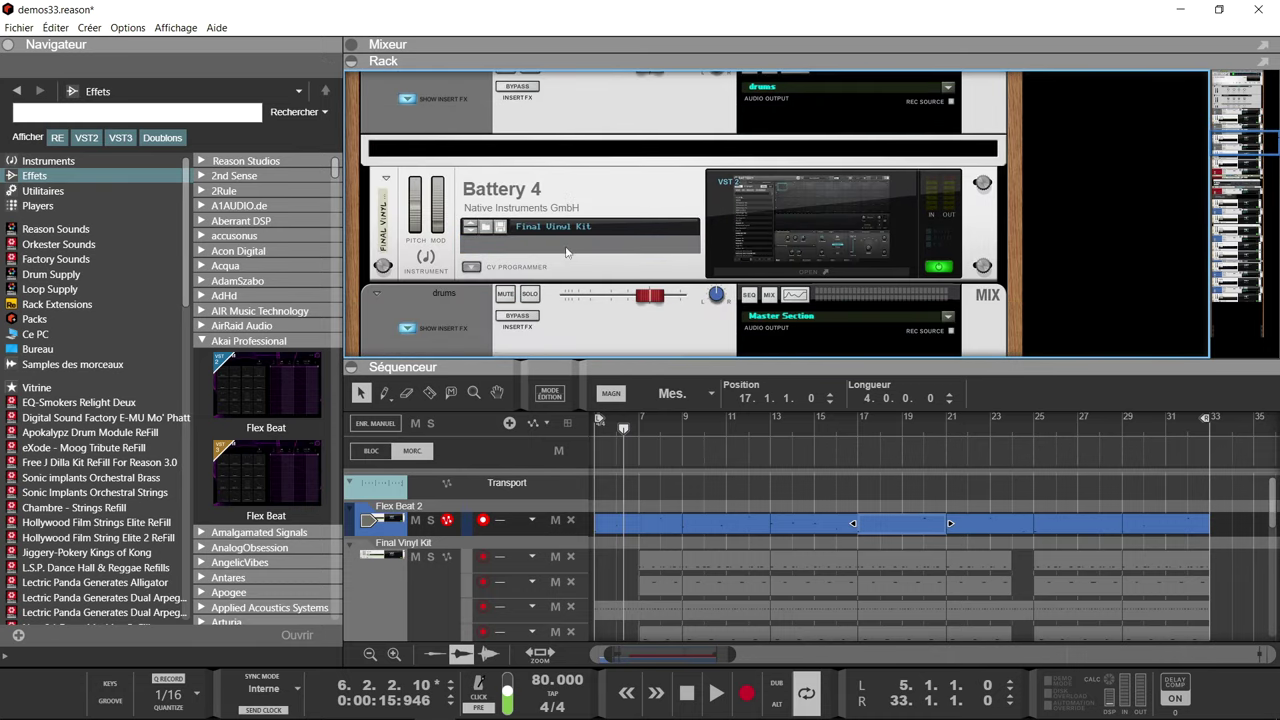
click(531, 299)
scroll(642, 292, down, 5)
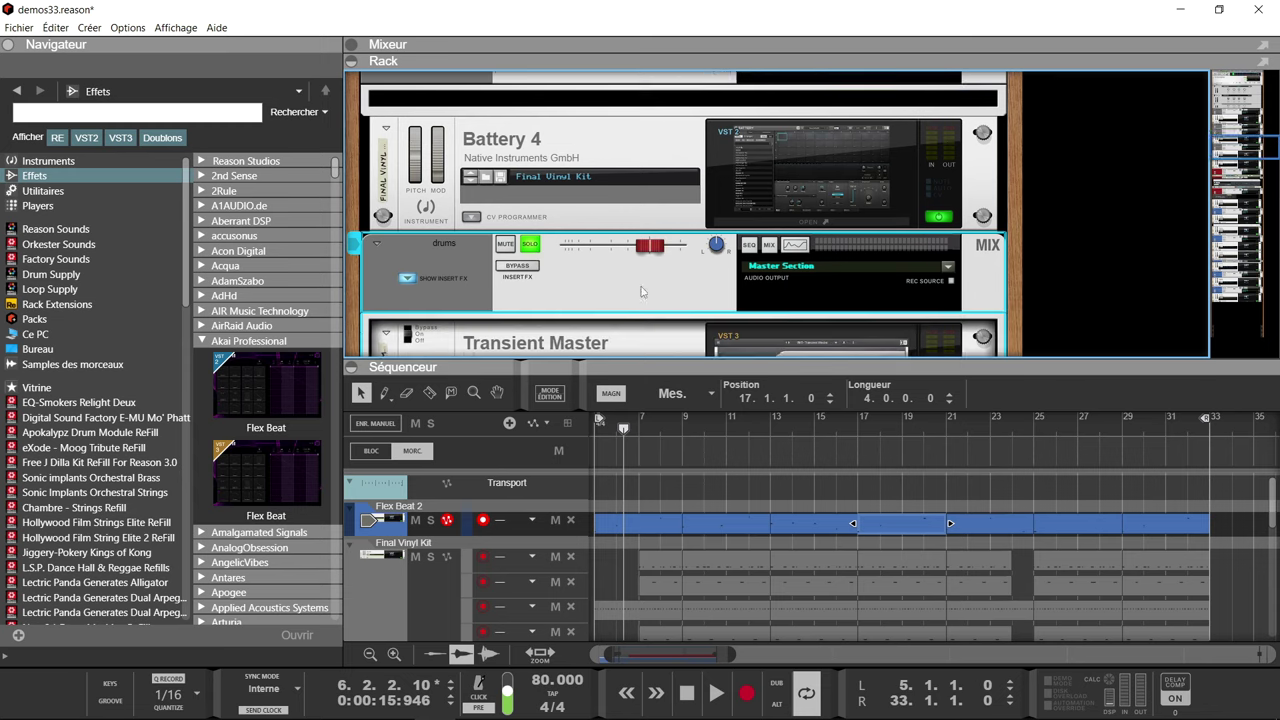
Select the Flex Beat 1 track in the sequencer and move the loop start to bar 1
scroll(642, 292, down, 6)
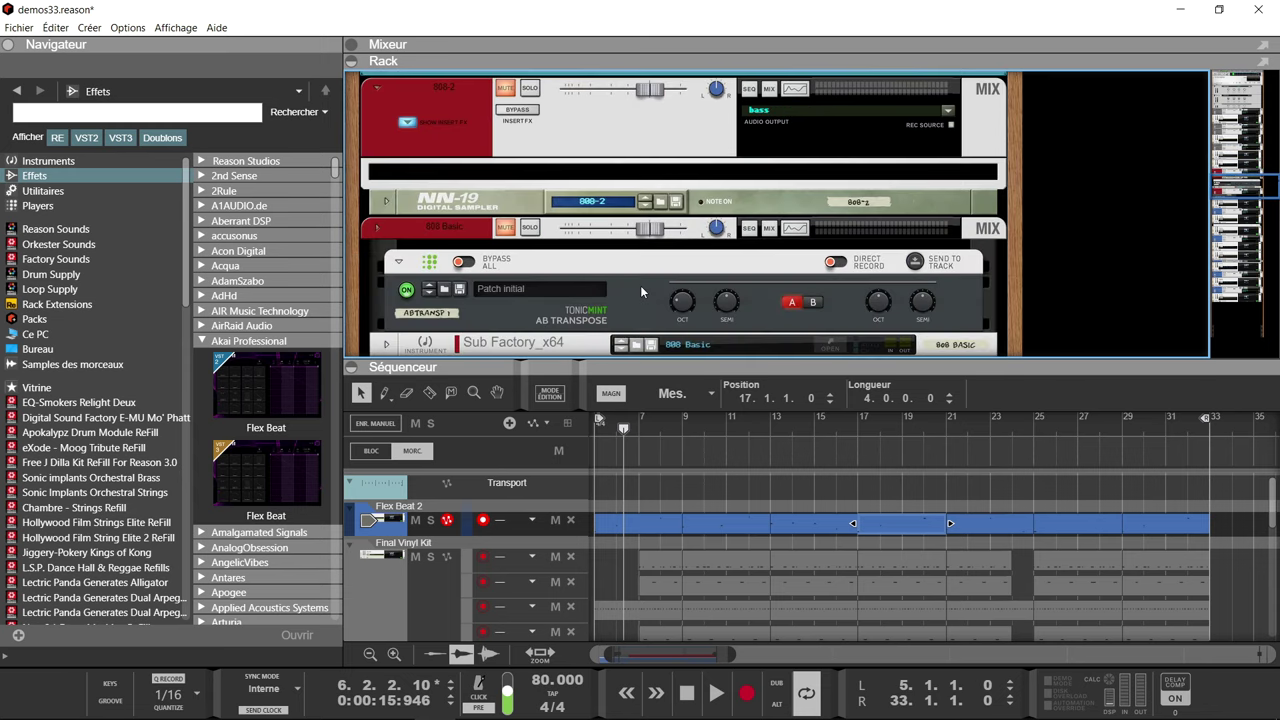
scroll(487, 586, down, 5)
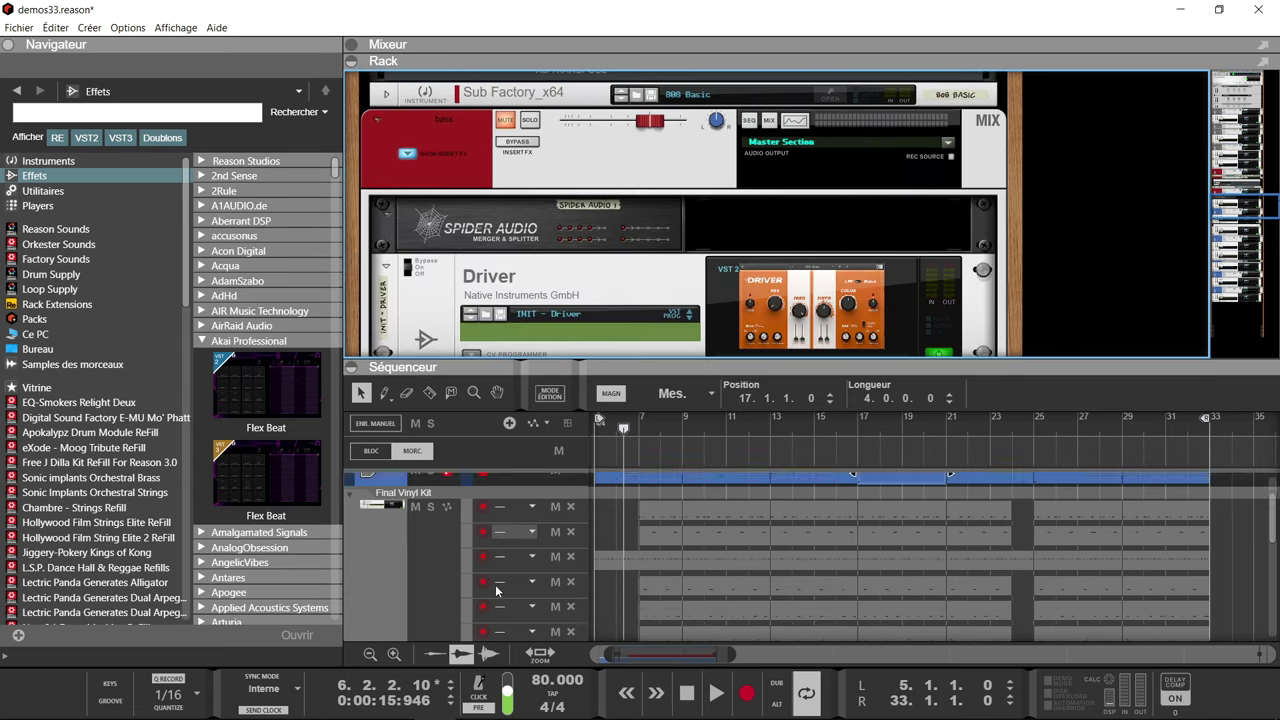
scroll(496, 590, up, 2)
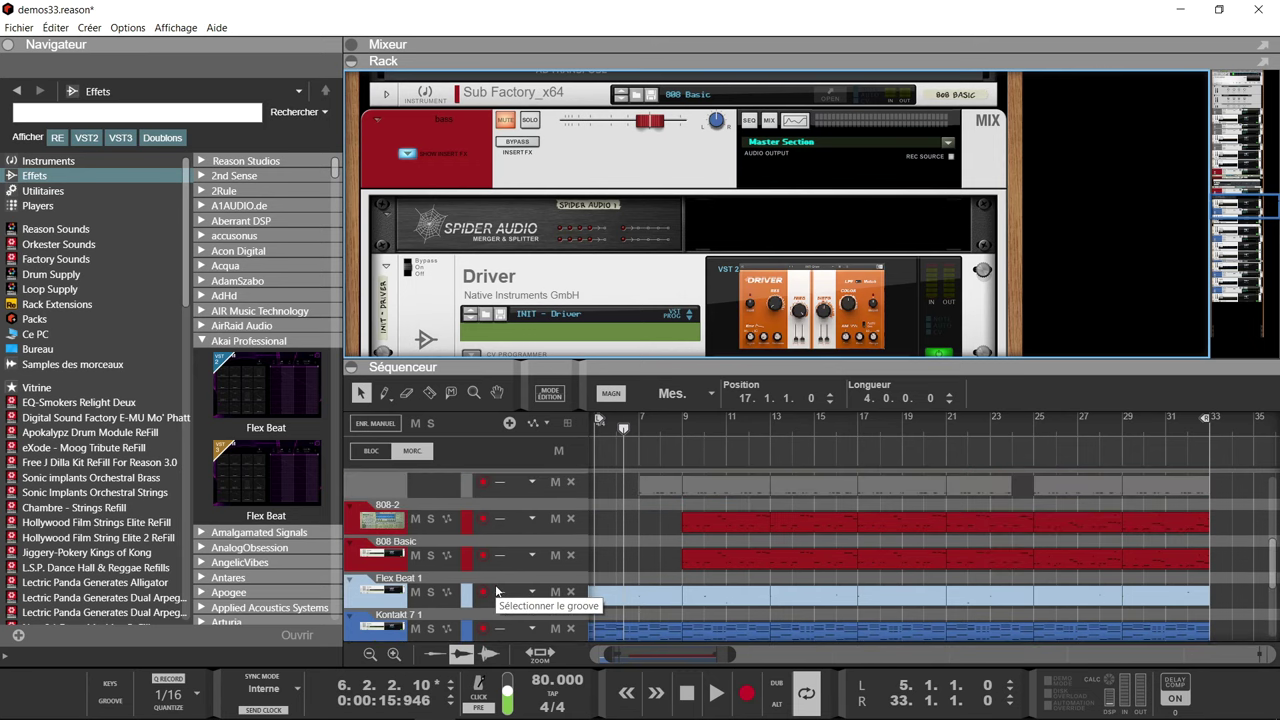
click(374, 556)
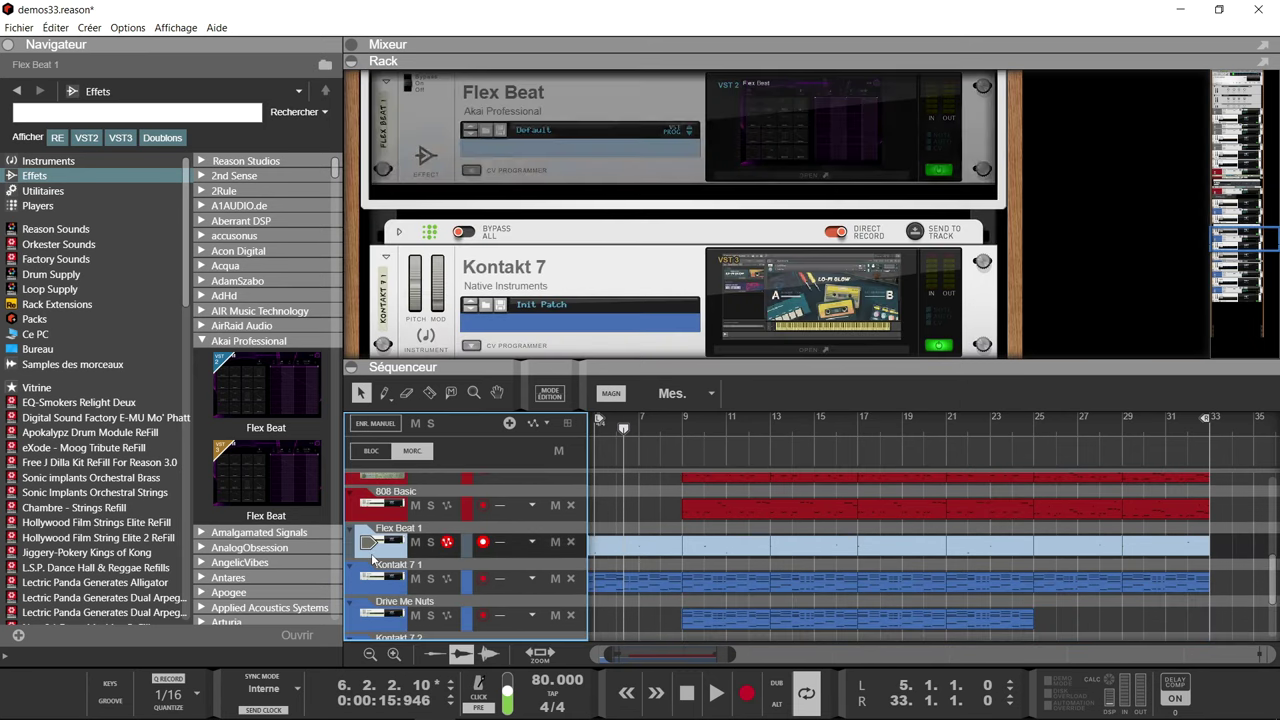
drag(600, 420, 537, 418)
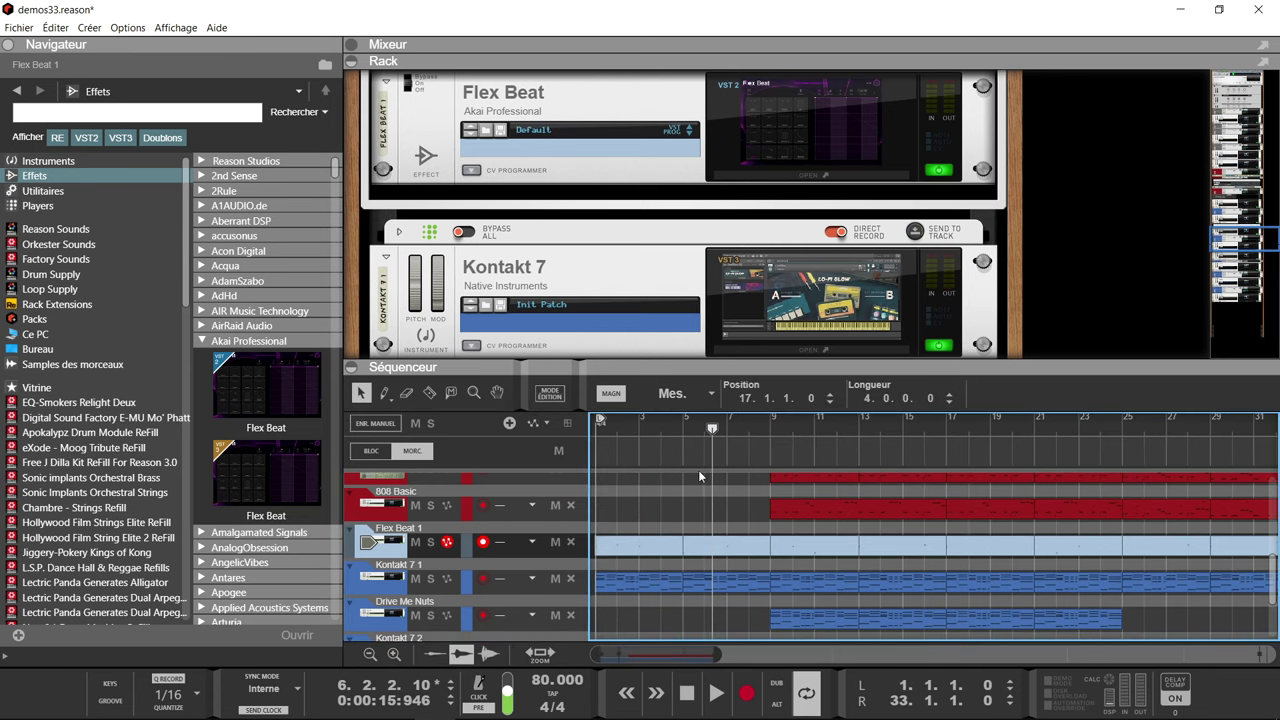
Solo the Kontakt 7 1 track and take a brief look at the Flex Beat 1 plugin window
click(431, 579)
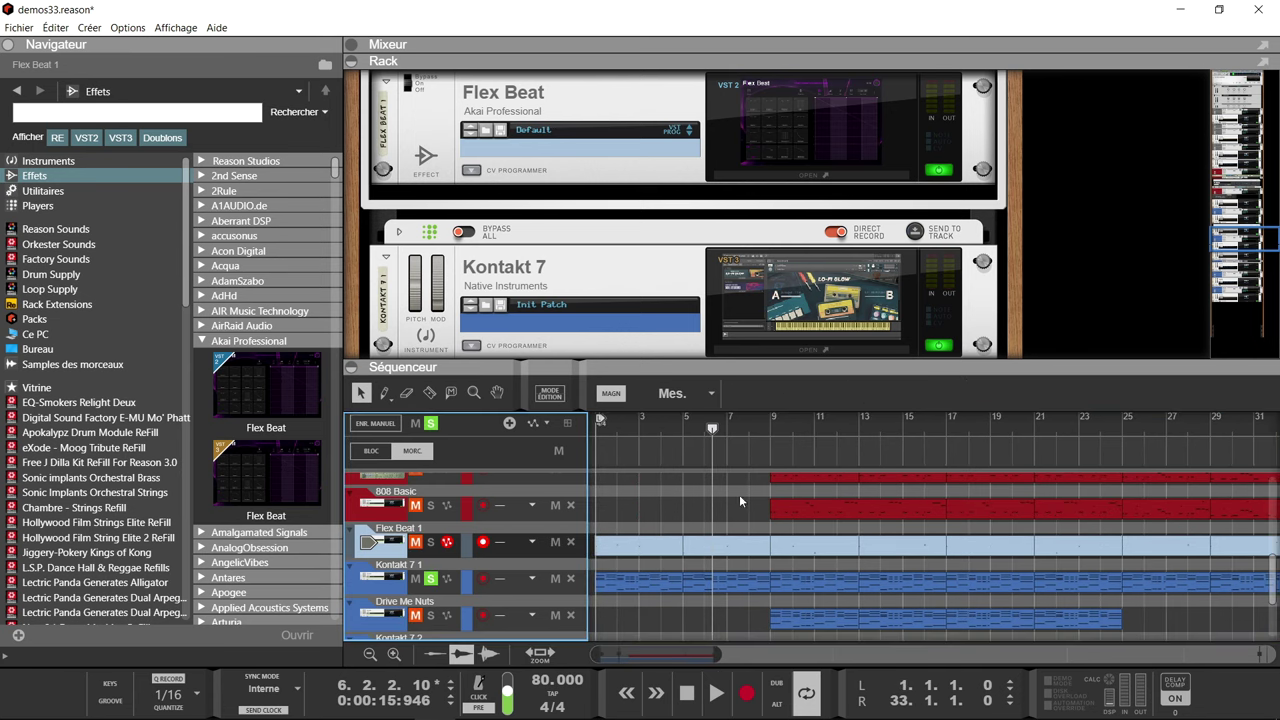
click(758, 176)
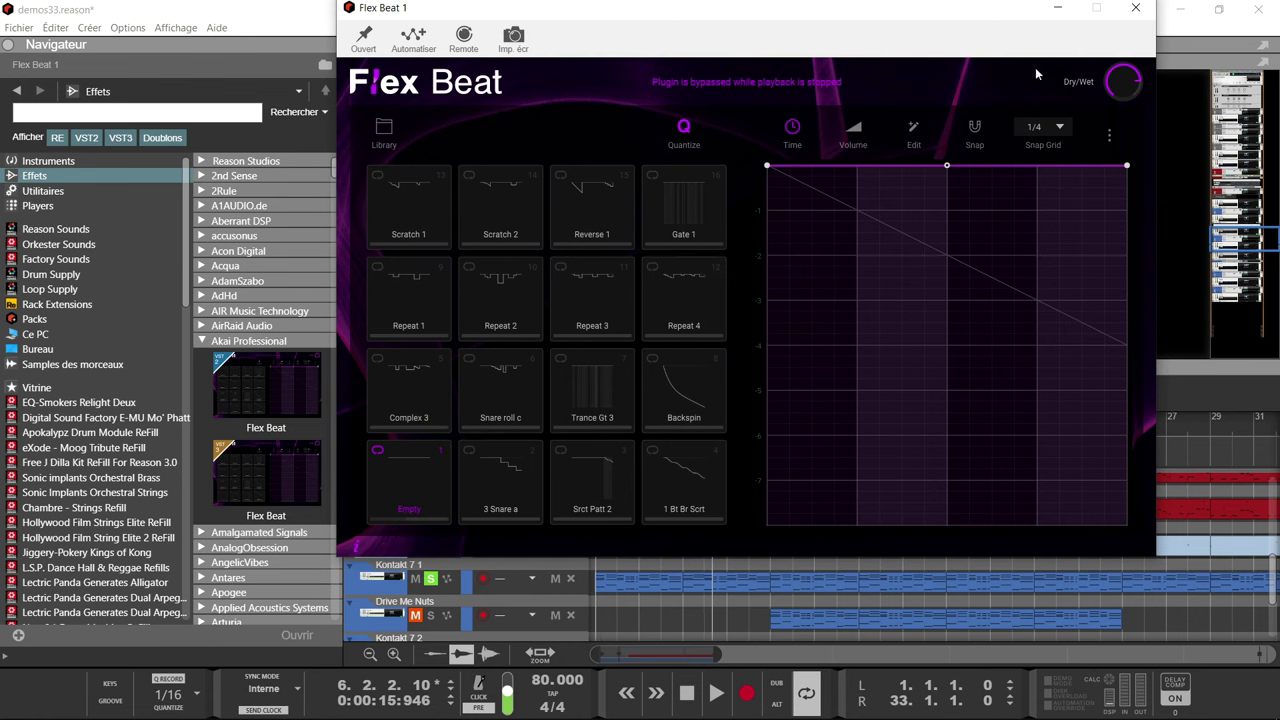
click(1135, 9)
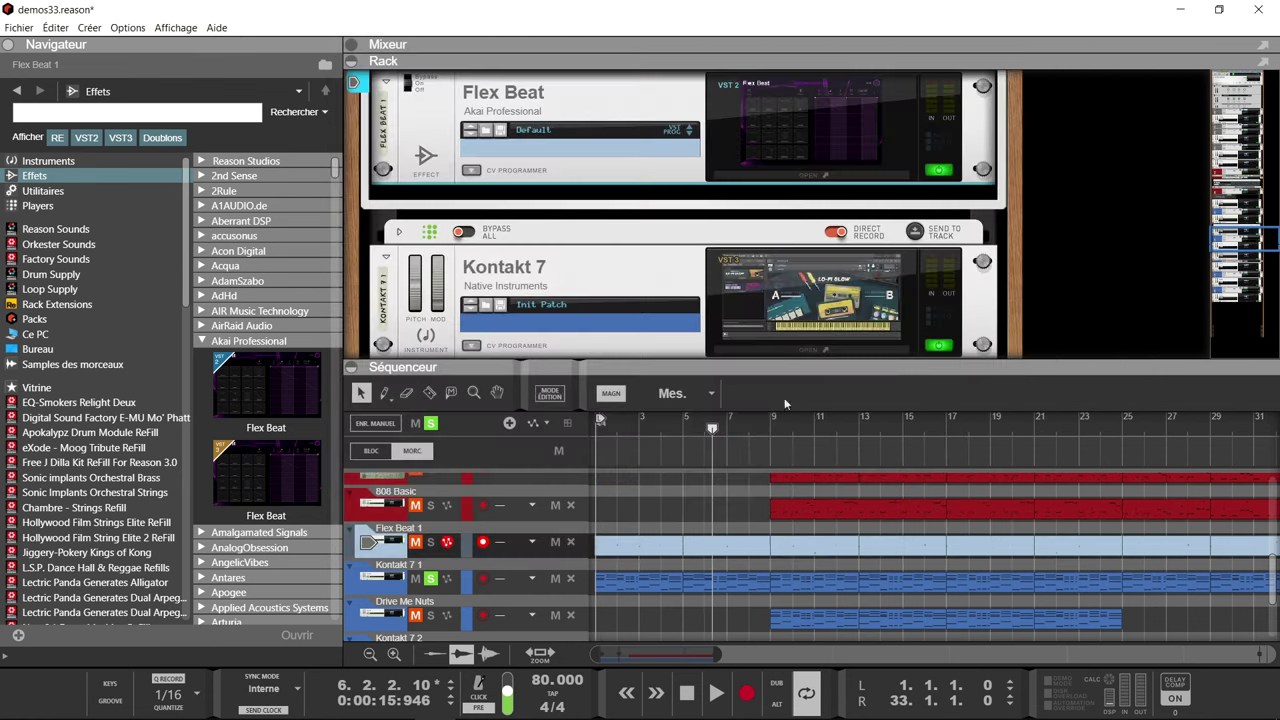
Open the Flex Beat 1 clip at bar 1 in an enlarged sequencer and examine its pad-triggering notes
double_click(640, 550)
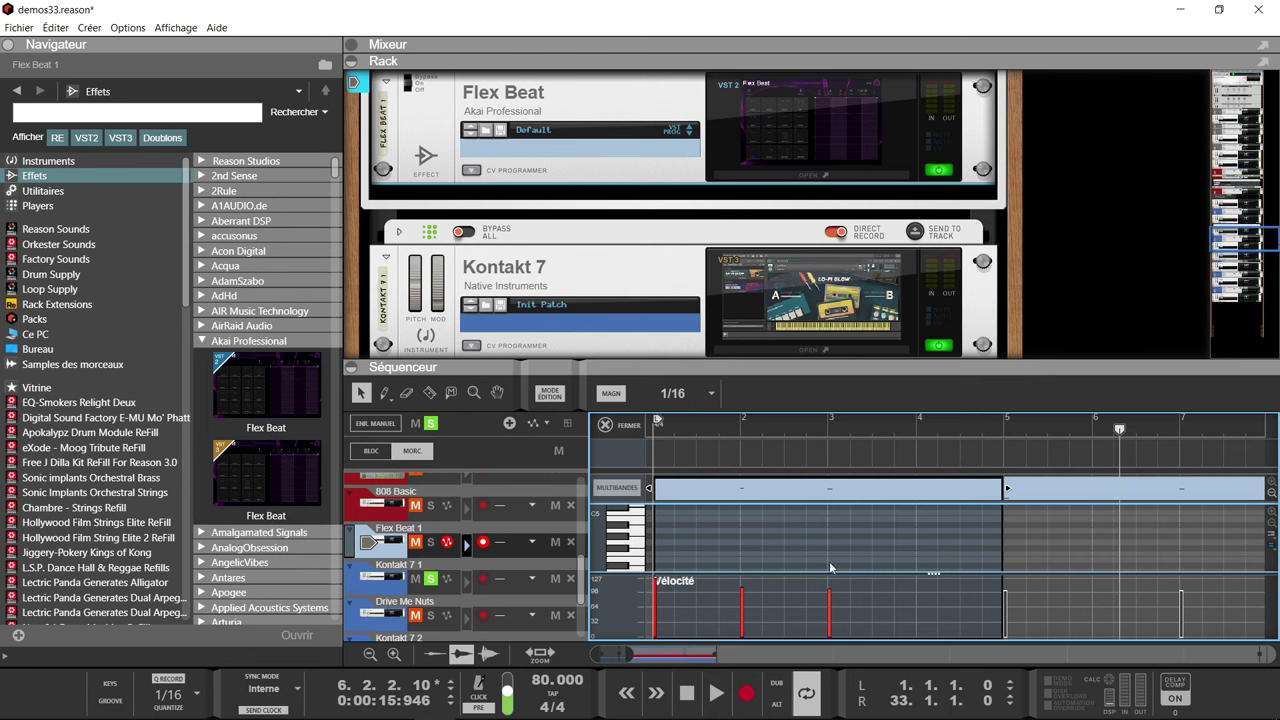
drag(800, 363, 801, 95)
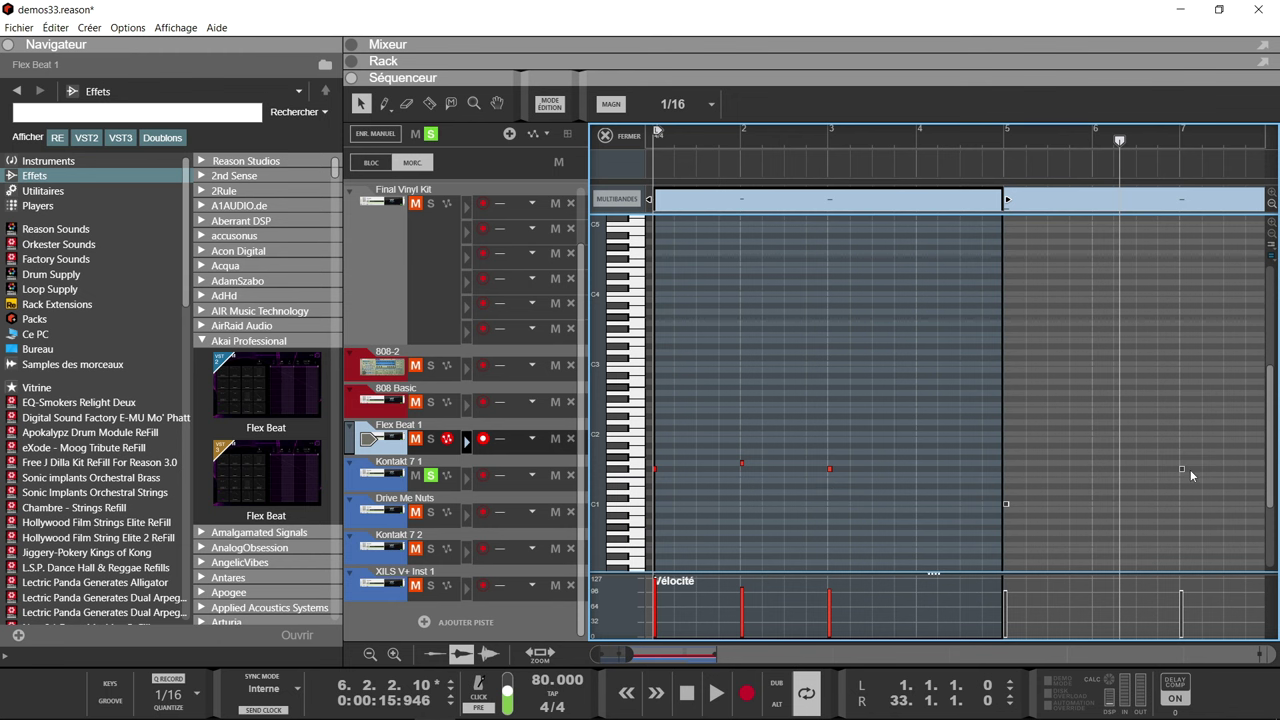
click(604, 136)
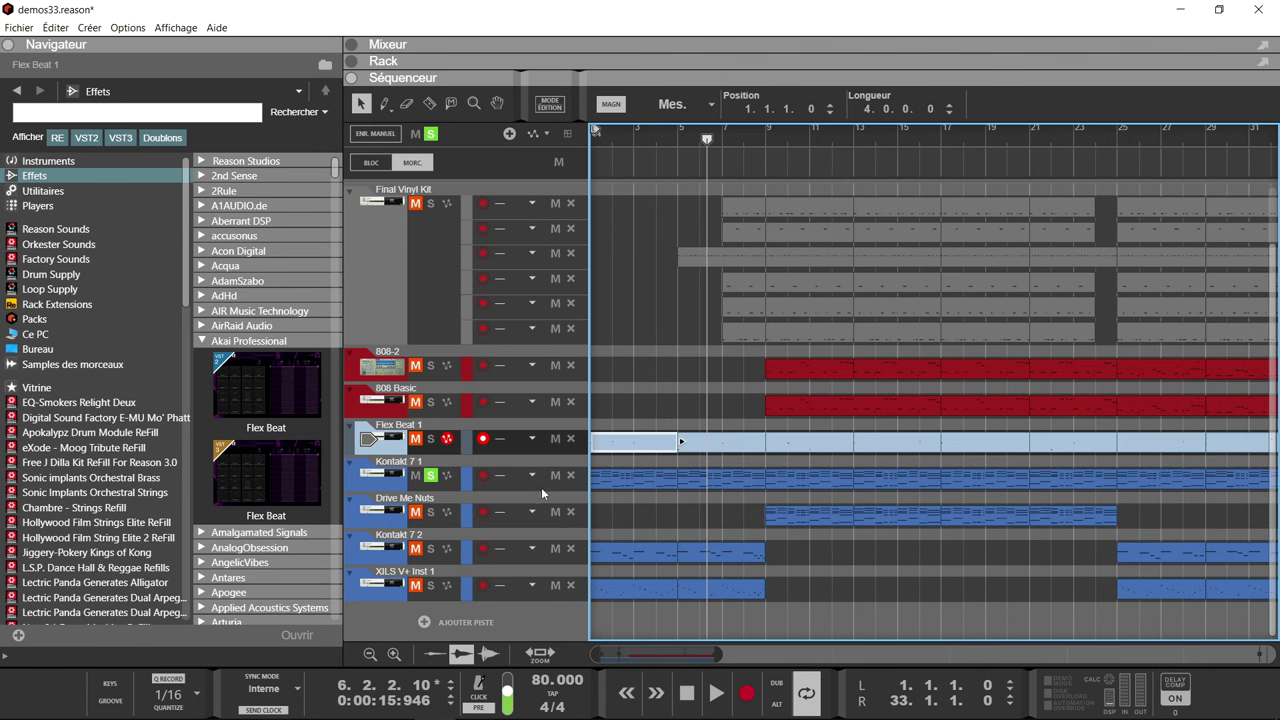
Play the song from bar 1 with only the Kontakt 7 1 track soloed and the mixer displayed
click(430, 440)
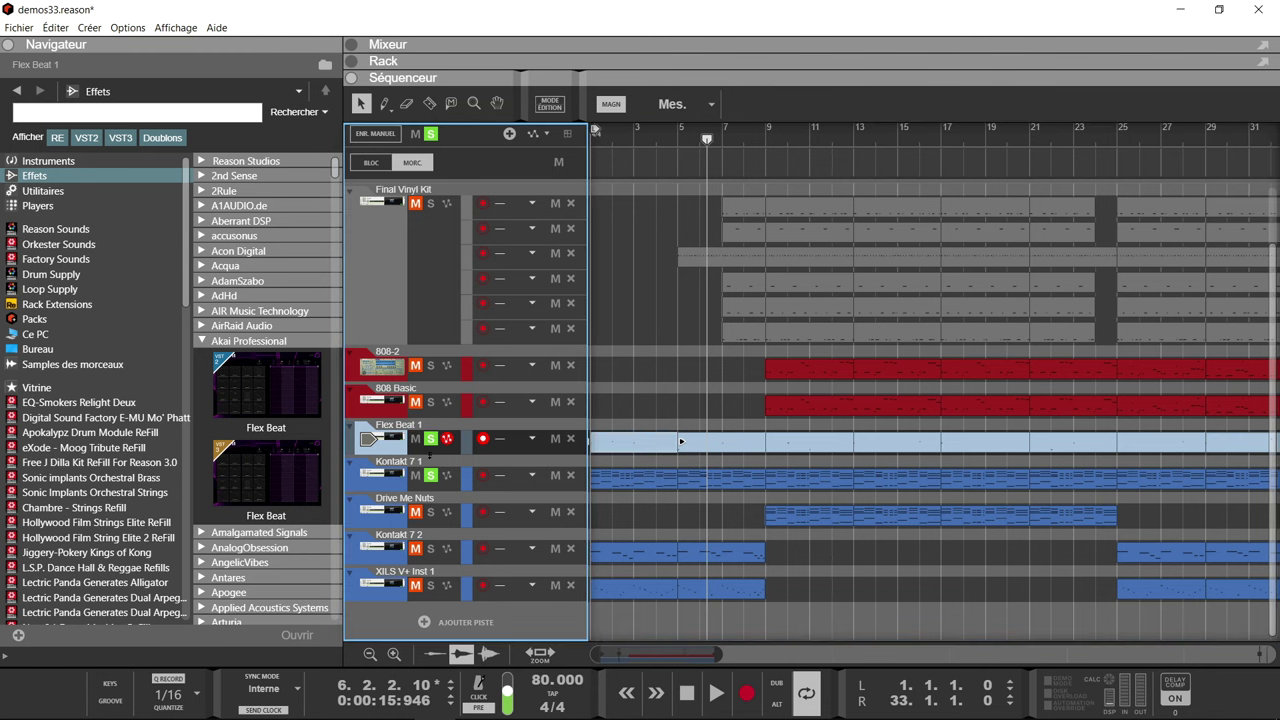
click(431, 441)
key(Home)
key(F5)
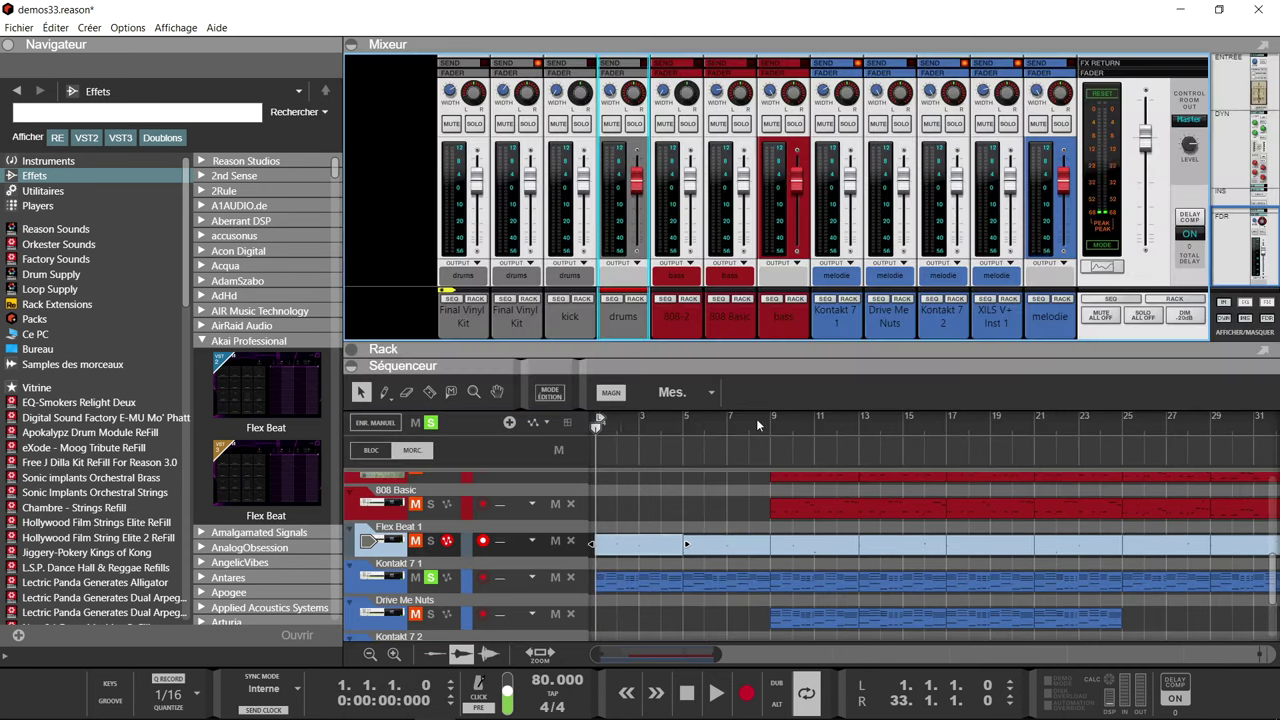
key(space)
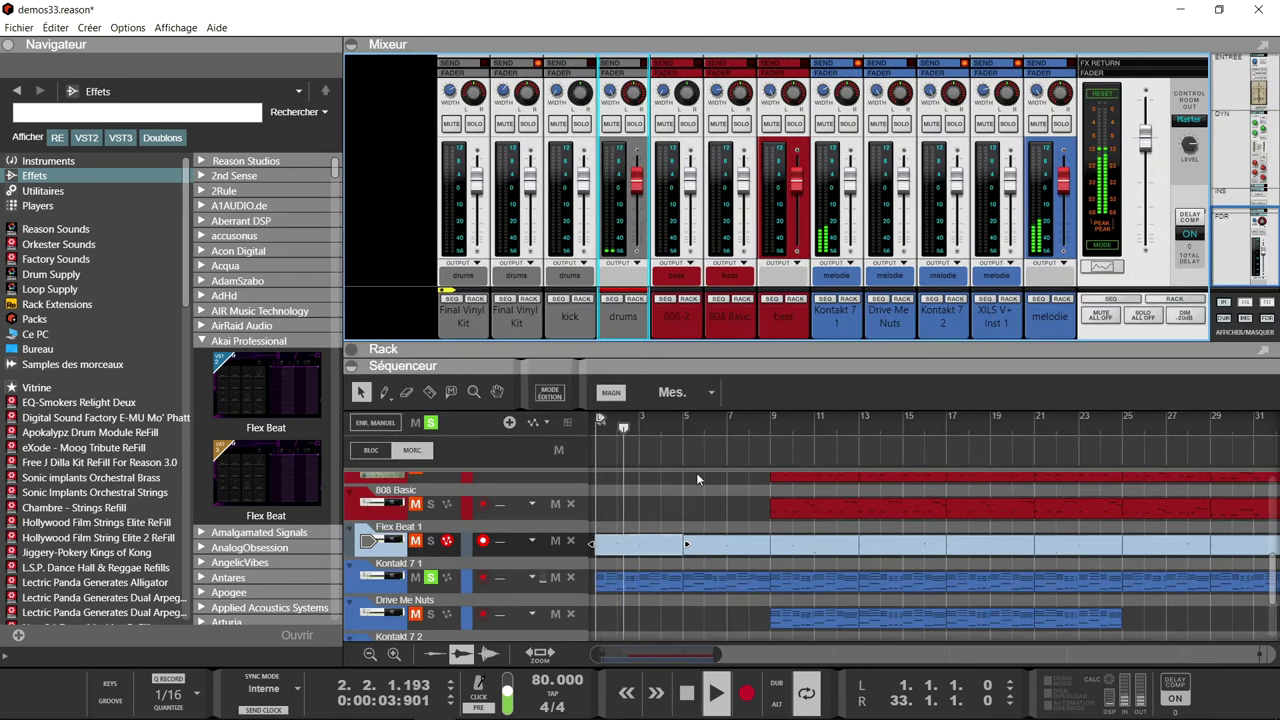
Show the Kontakt 7 1 channel's devices in the rack and examine the Stacks instrument in the Kontakt 7 window
click(850, 300)
click(850, 300)
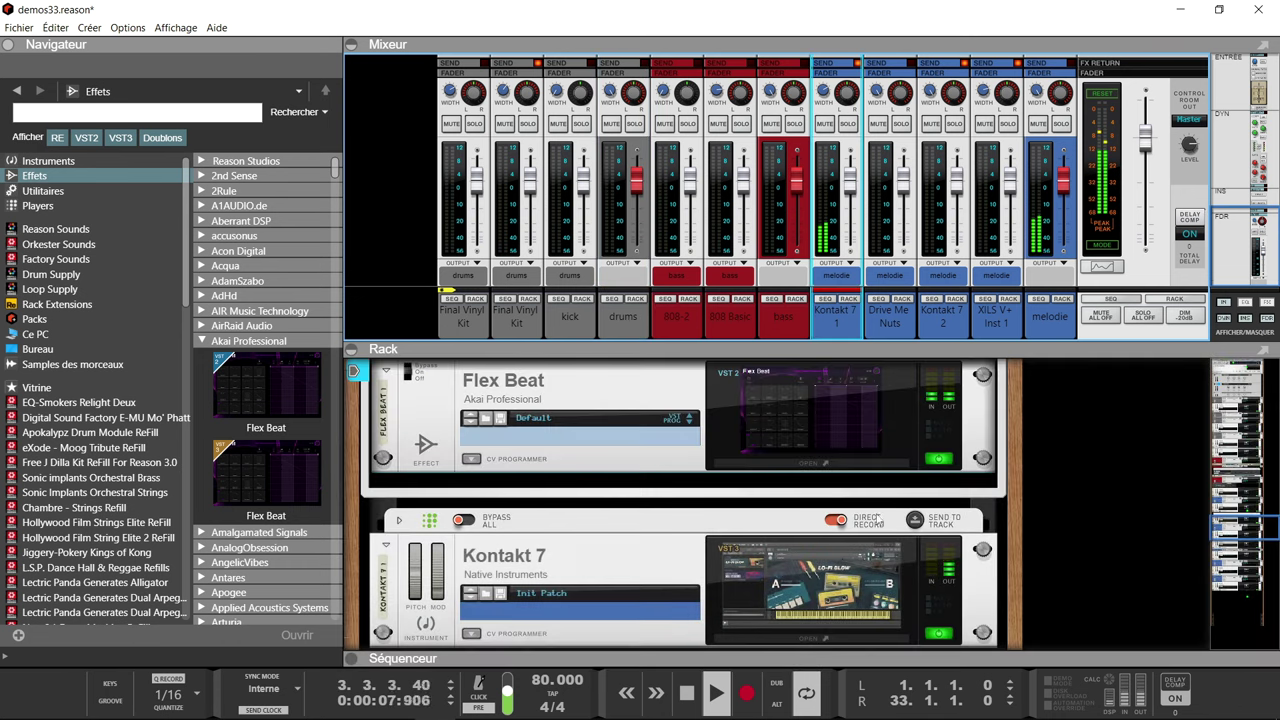
click(843, 565)
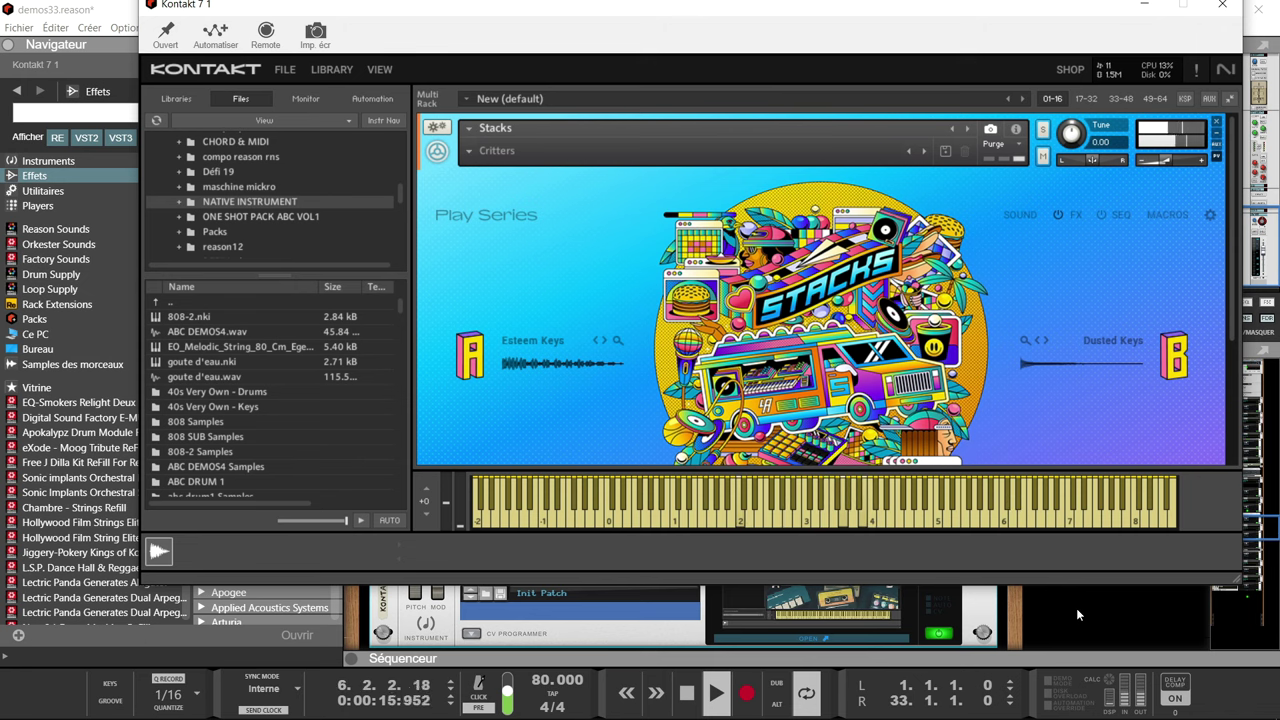
click(1222, 4)
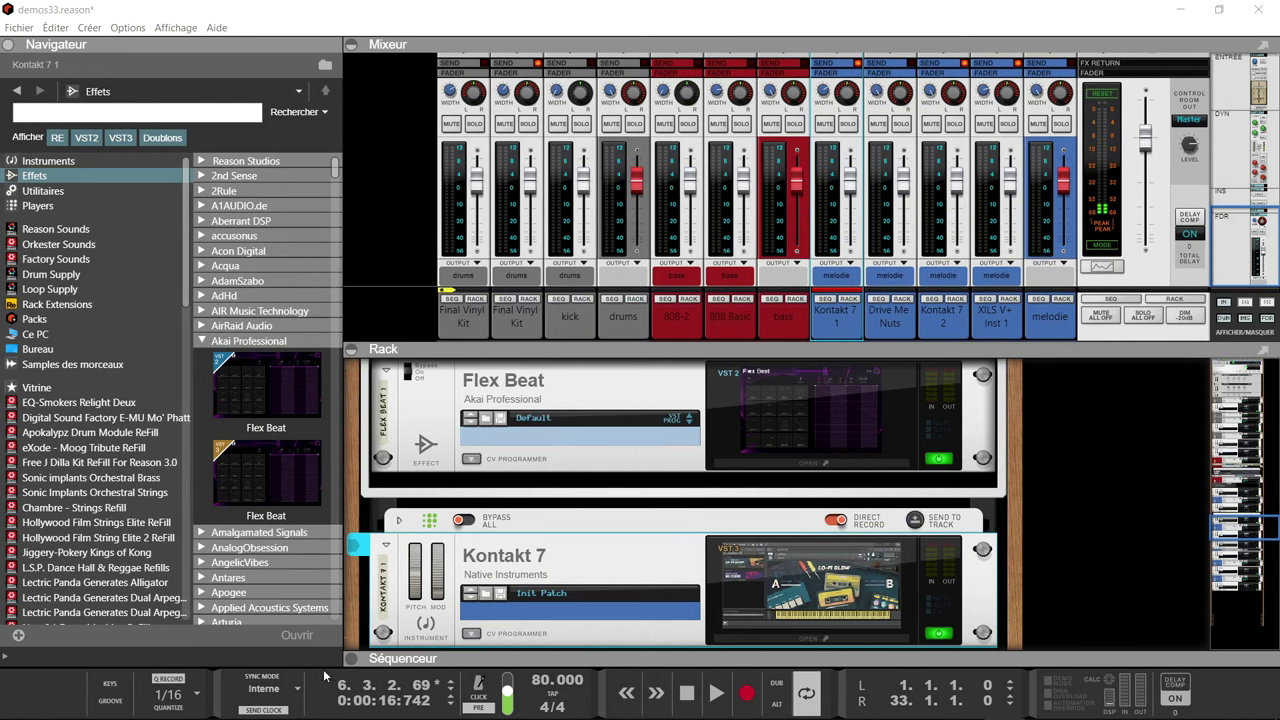
Bring the sequencer back below the rack and solo the Flex Beat 1 track alongside Kontakt 7 1
drag(342, 663, 519, 468)
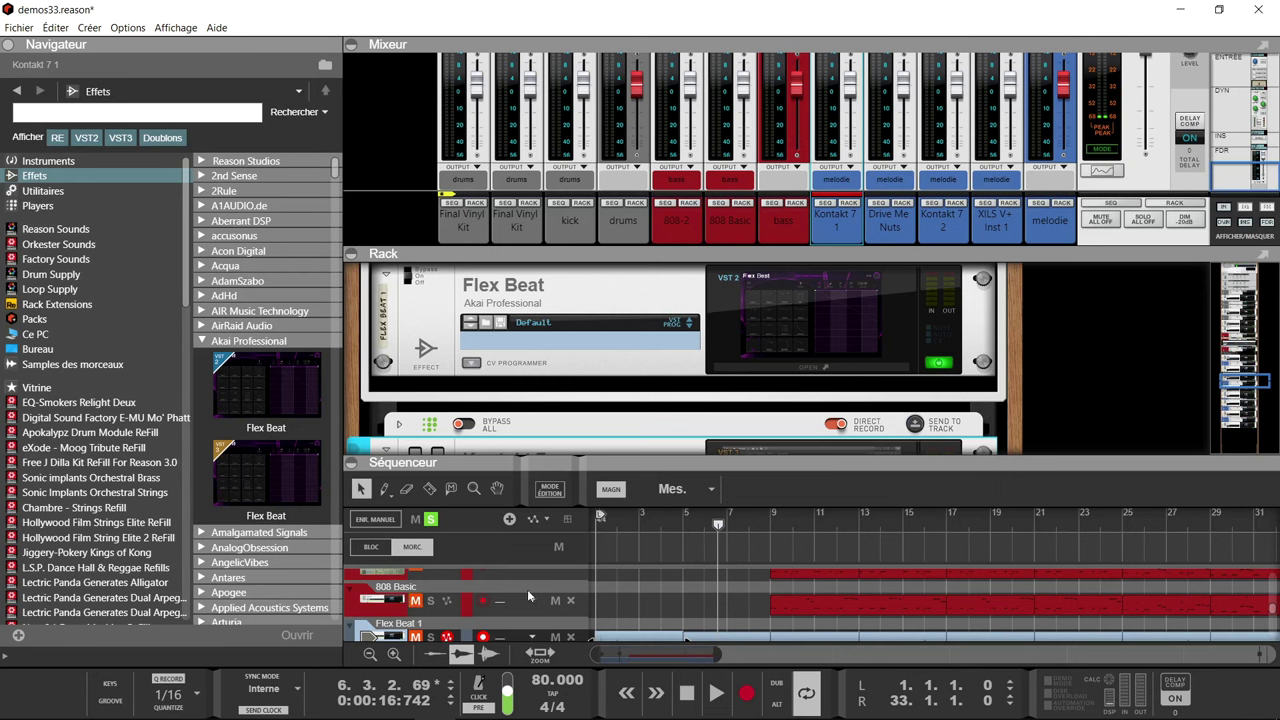
scroll(527, 589, down, 2)
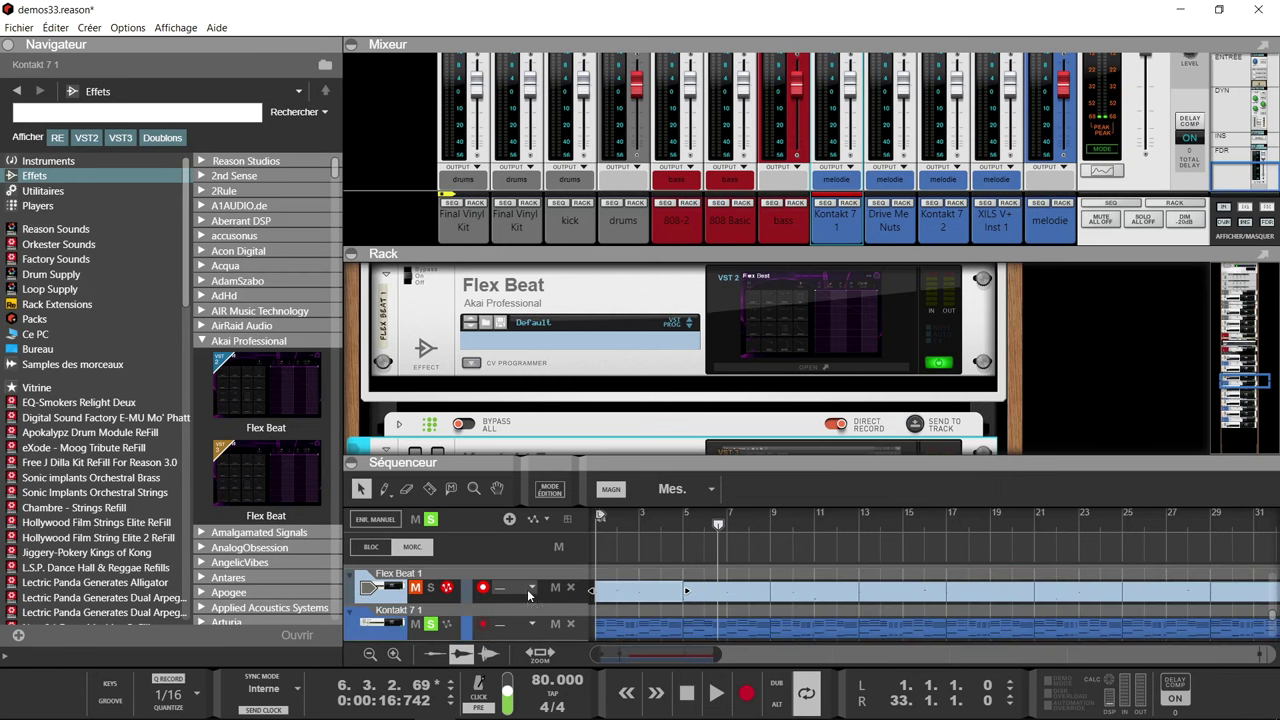
click(431, 588)
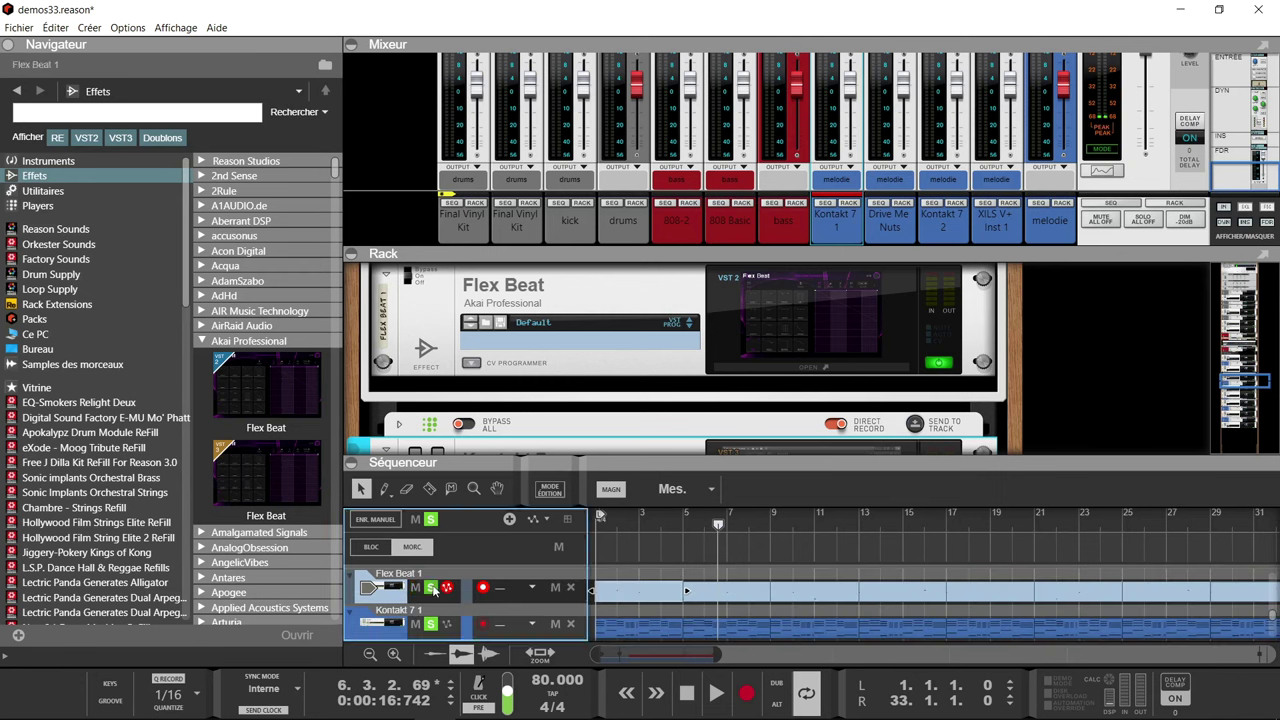
Play the soloed melody from bar 1 and follow the pad triggering in the Flex Beat 1 window
key(space)
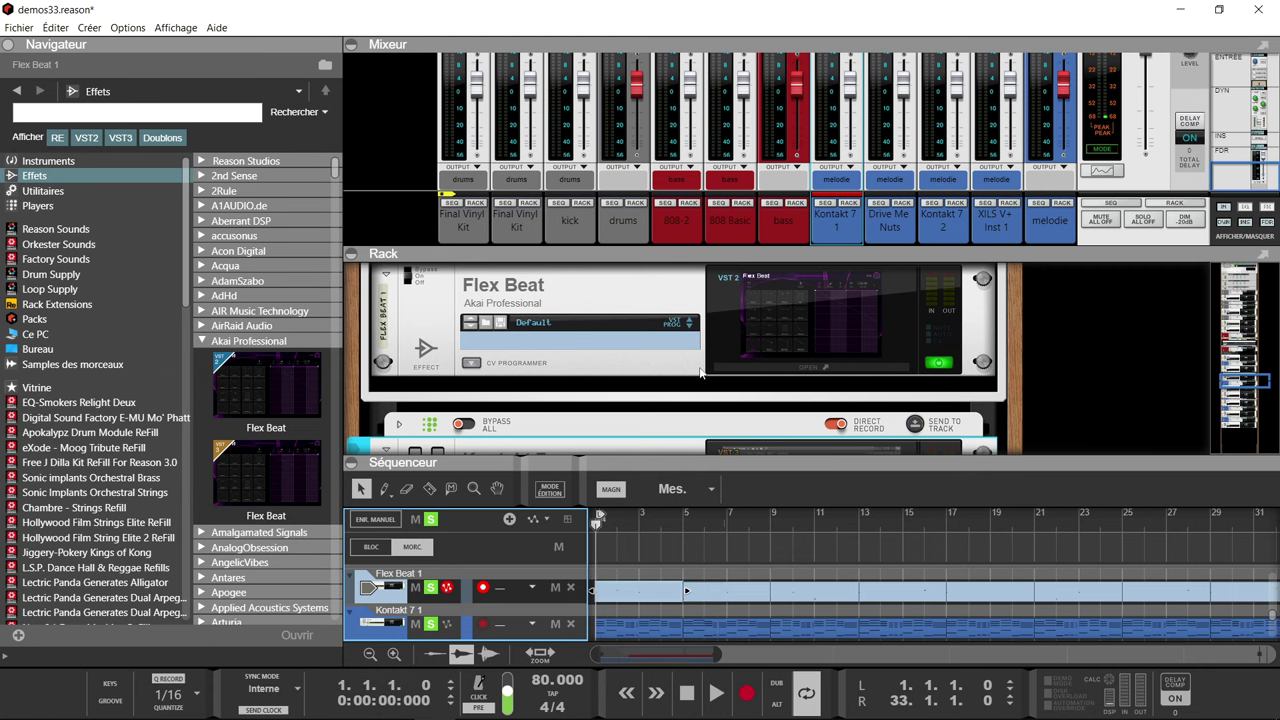
click(731, 356)
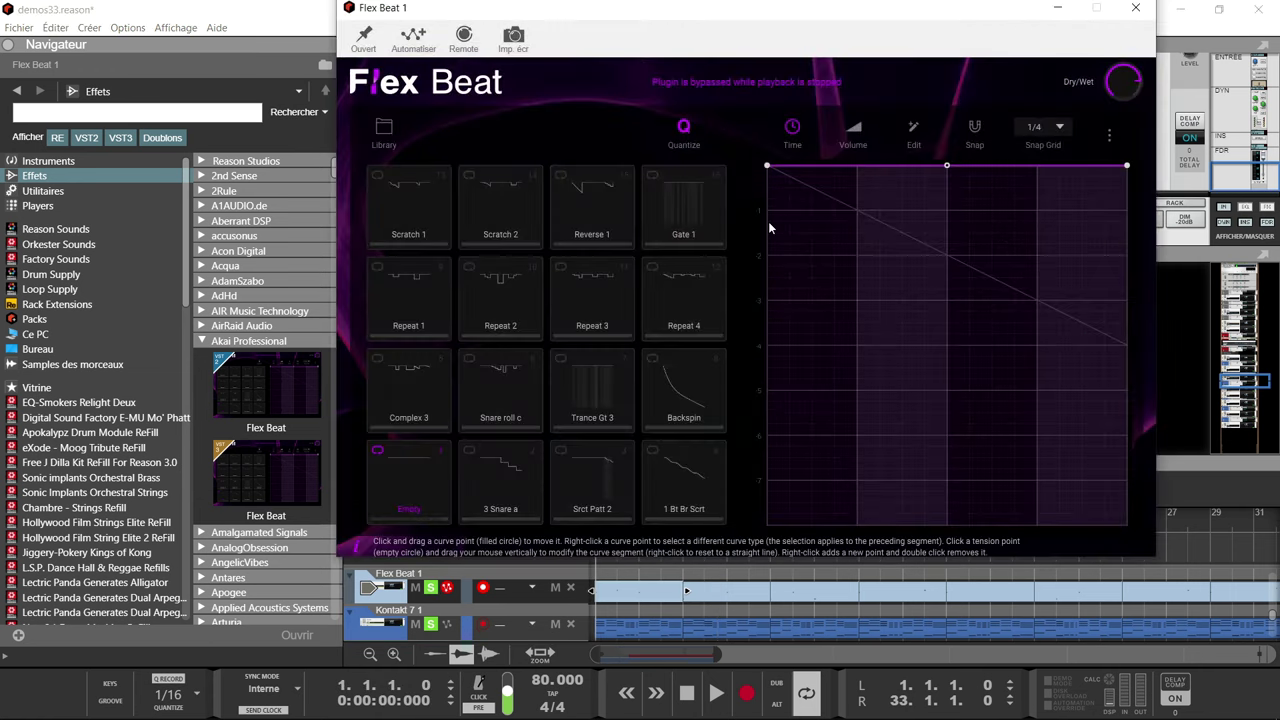
key(space)
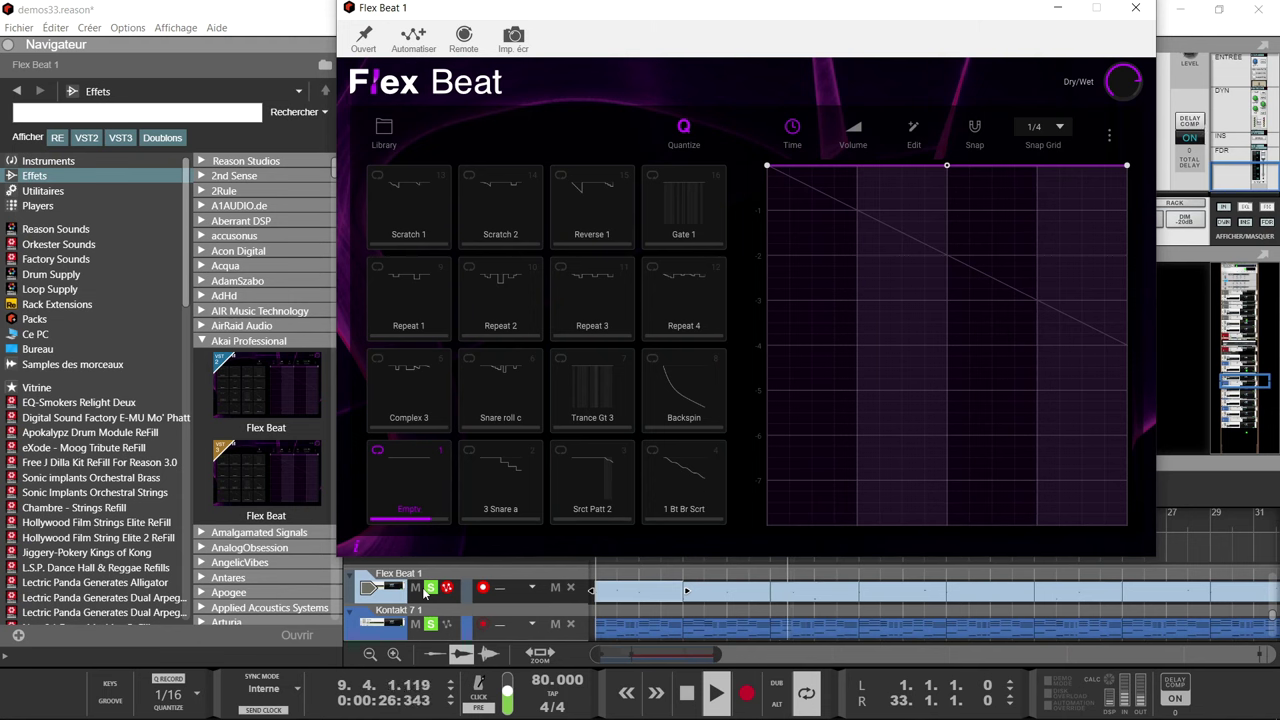
key(space)
click(1137, 10)
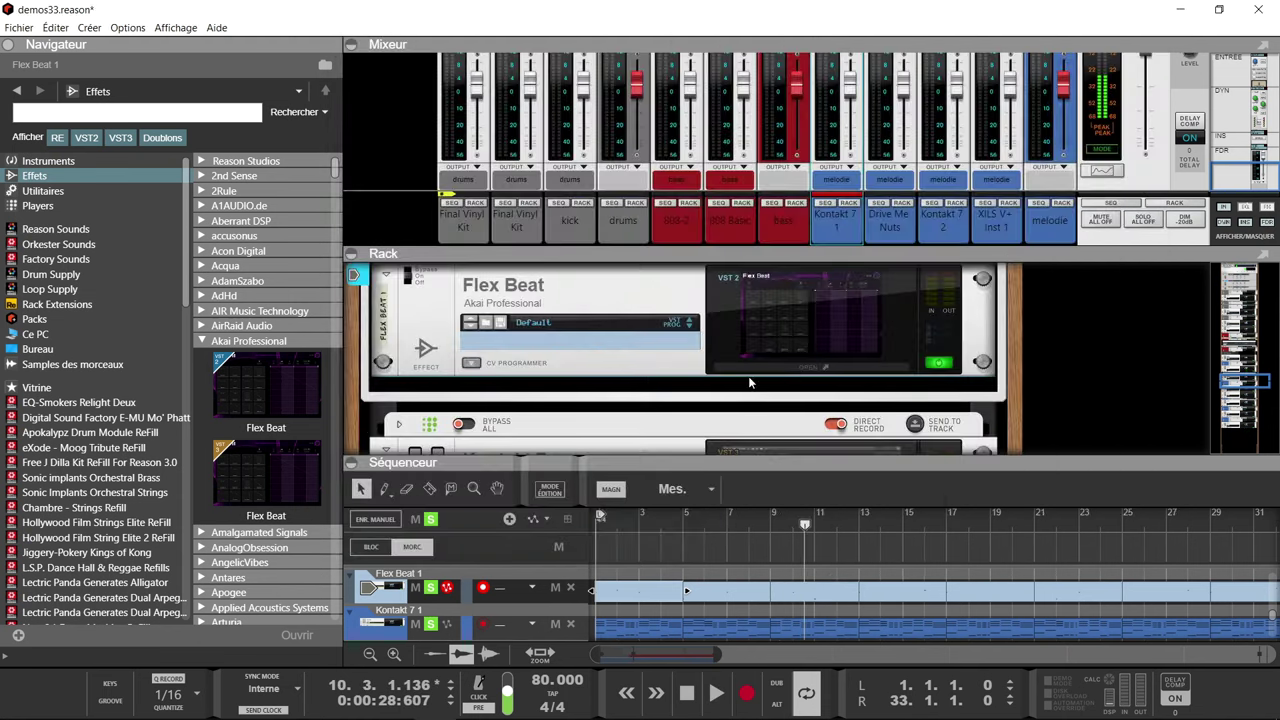
Solo the Final Vinyl Kit and Flex Beat 2 tracks in addition to the soloed melody tracks
scroll(410, 571, down, 5)
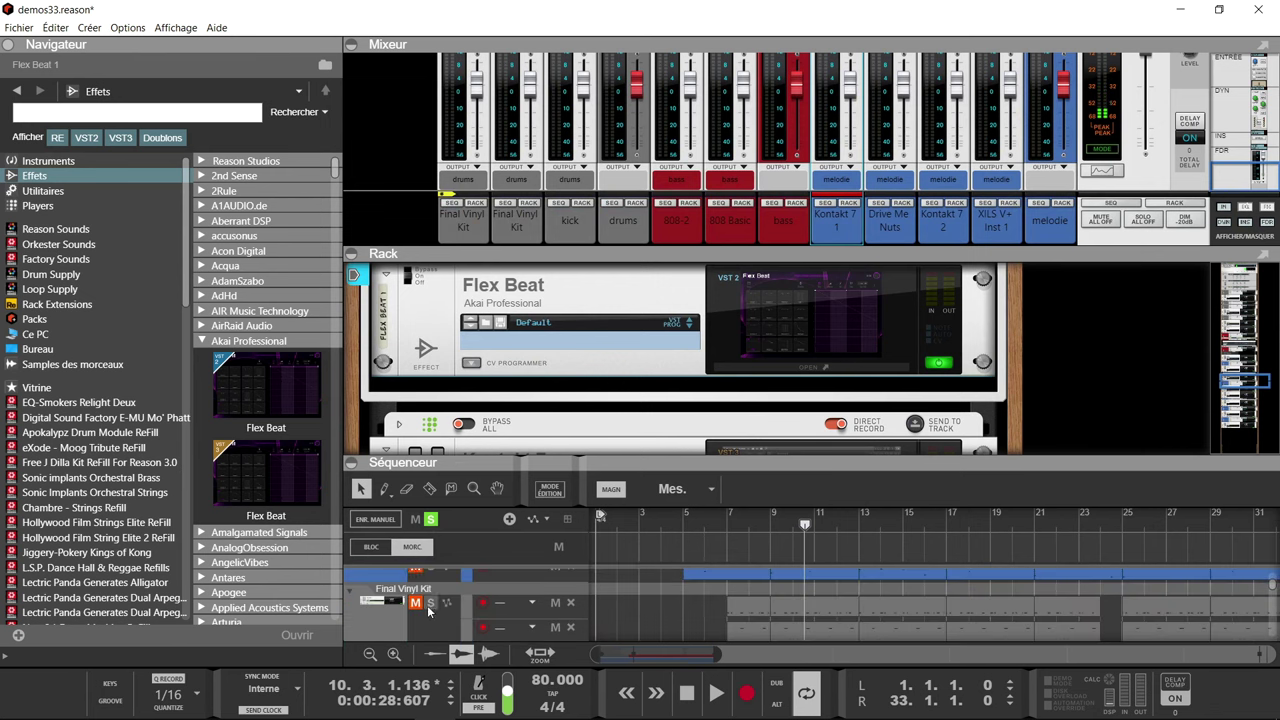
click(430, 604)
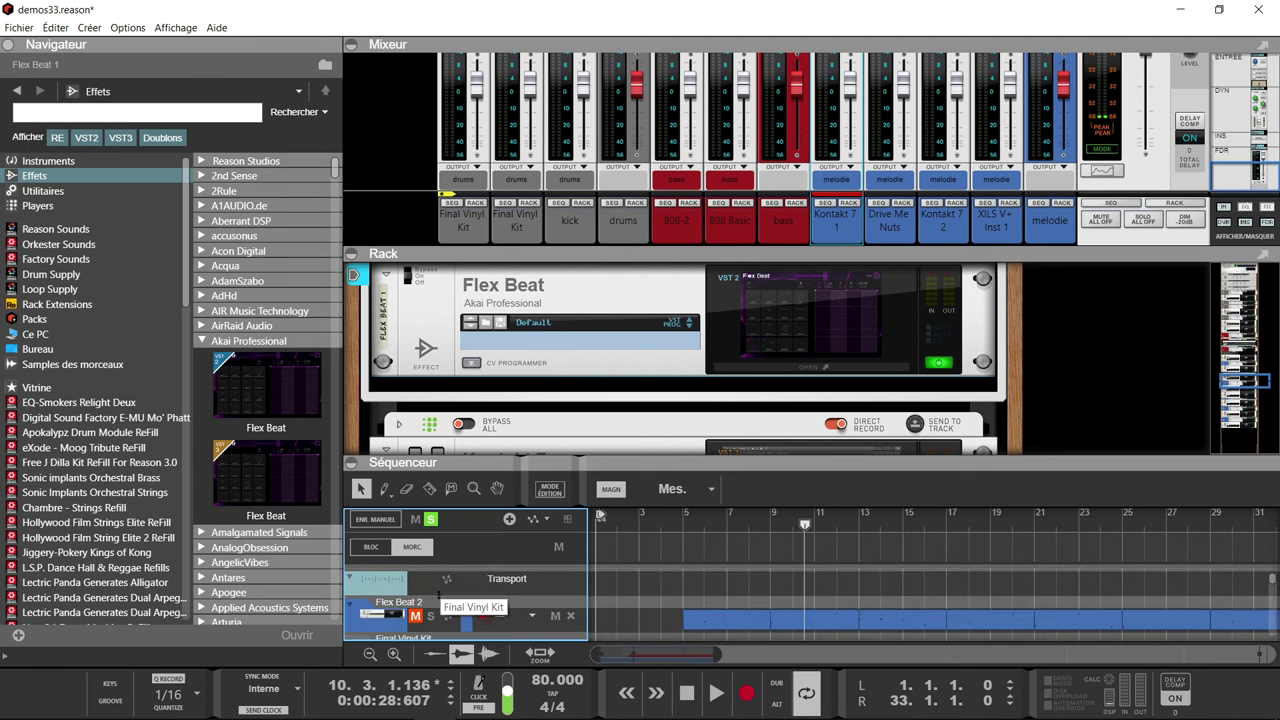
scroll(444, 605, down, 2)
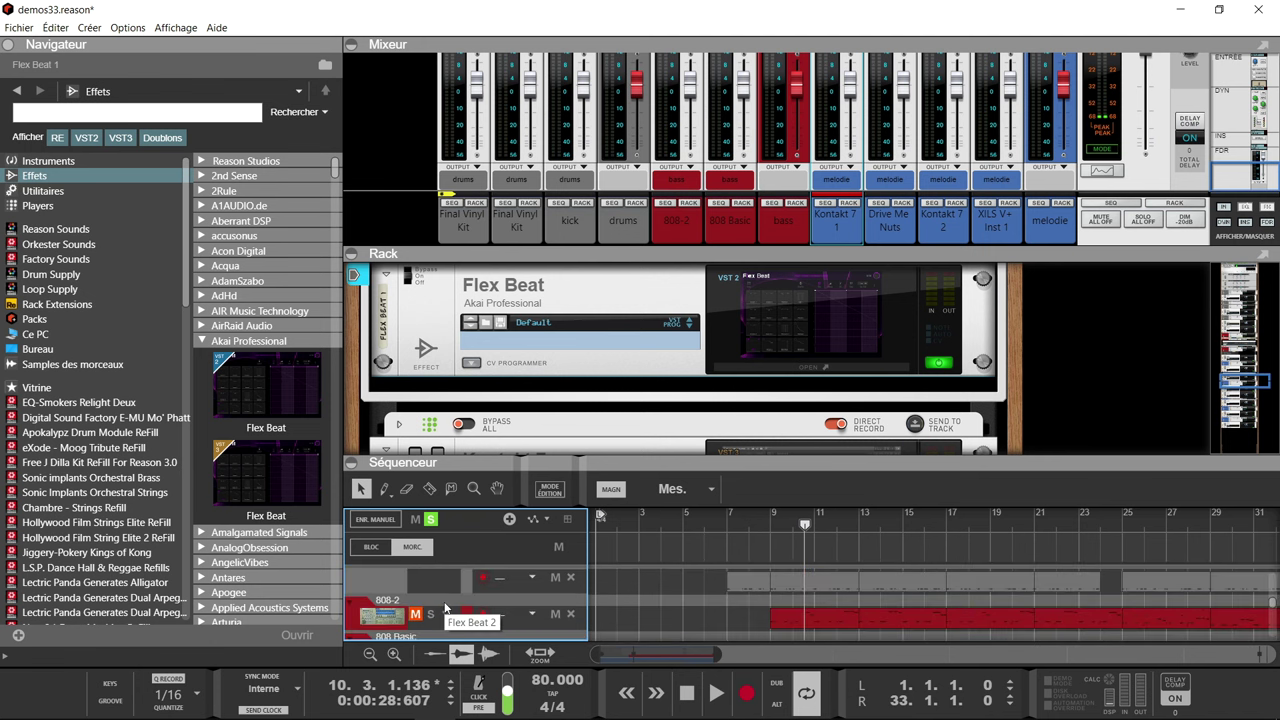
Play the soloed drum and melody tracks and follow the pads in the Flex Beat 1 window of the Kontakt 7 1 channel's rack devices
key(space)
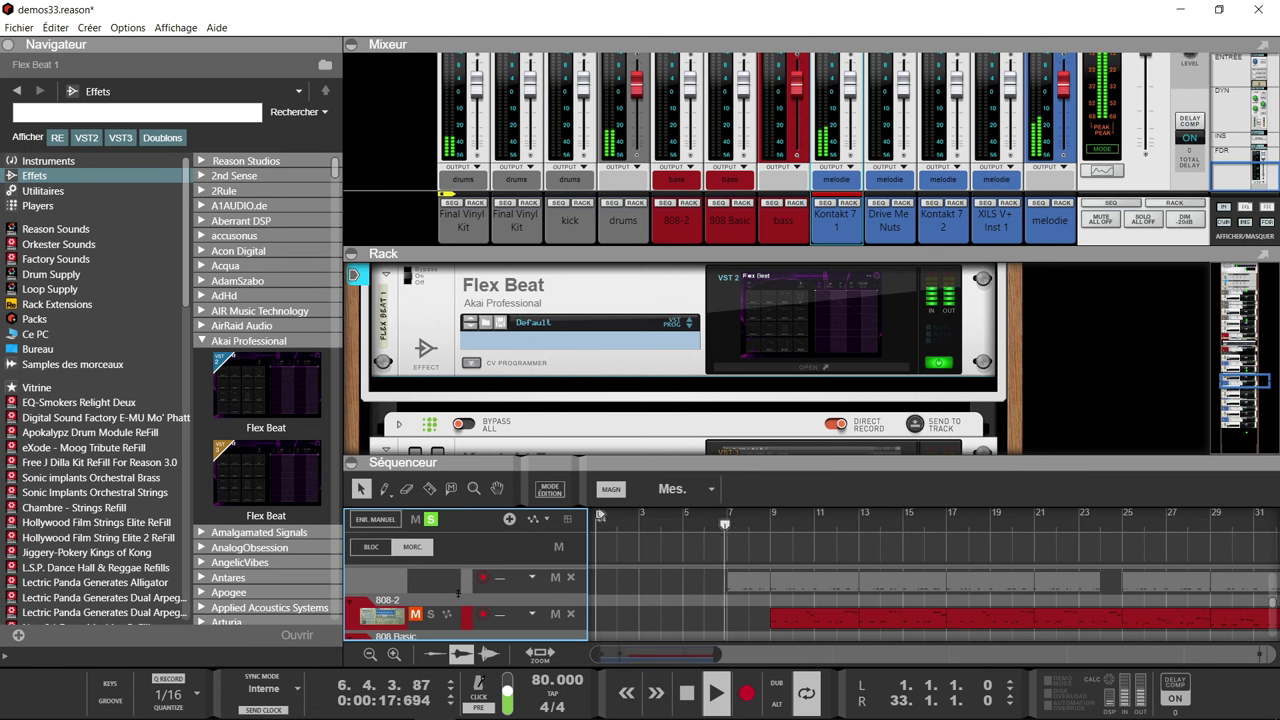
scroll(459, 591, up, 3)
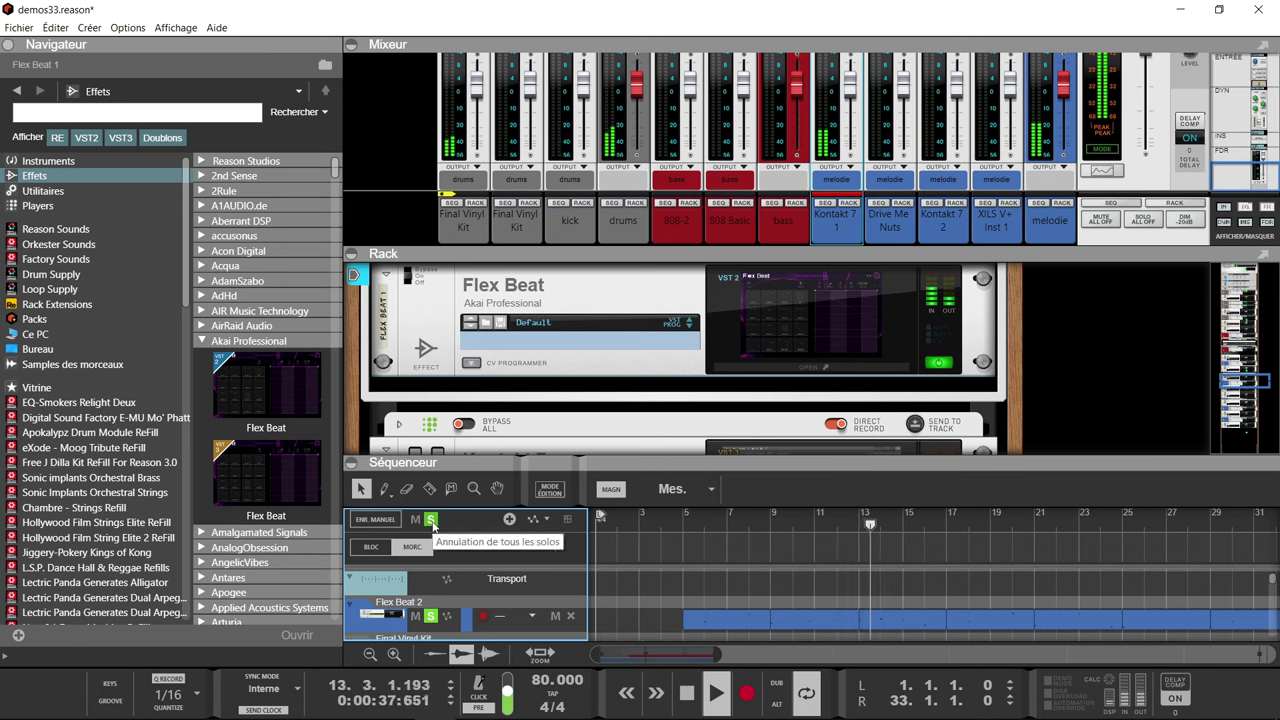
scroll(1036, 367, down, 1)
scroll(1036, 367, down, 10)
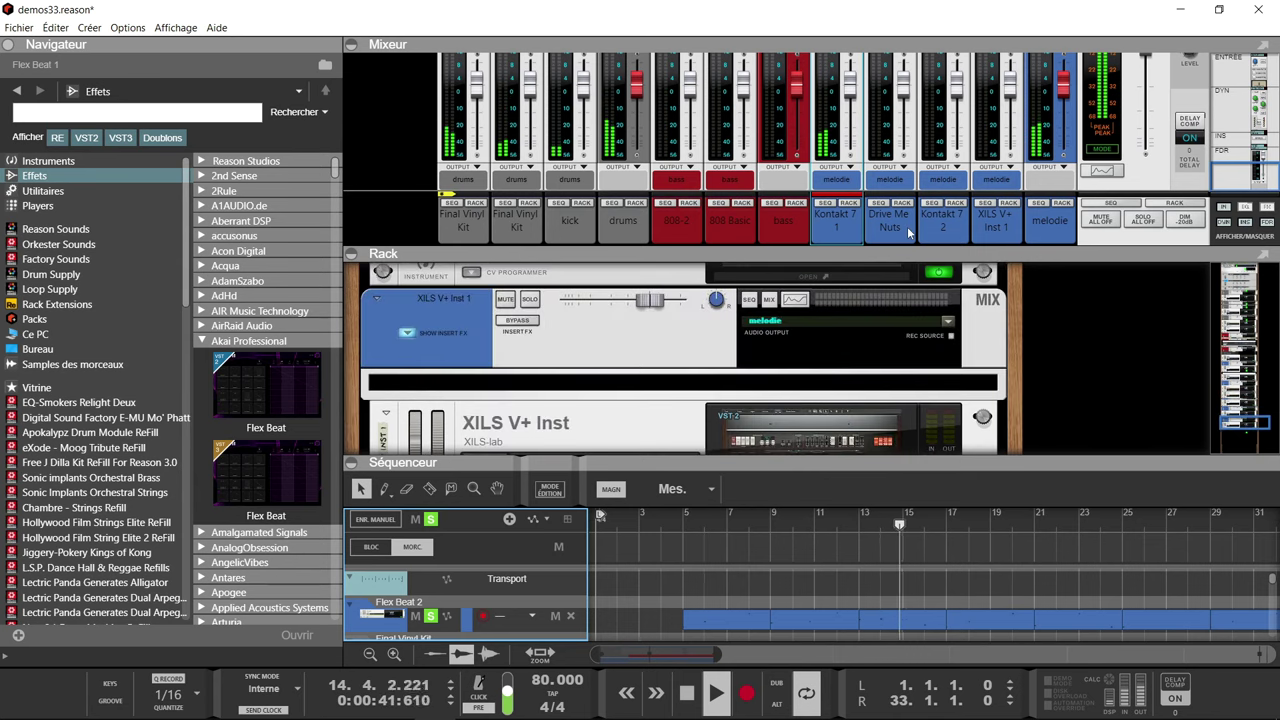
click(850, 203)
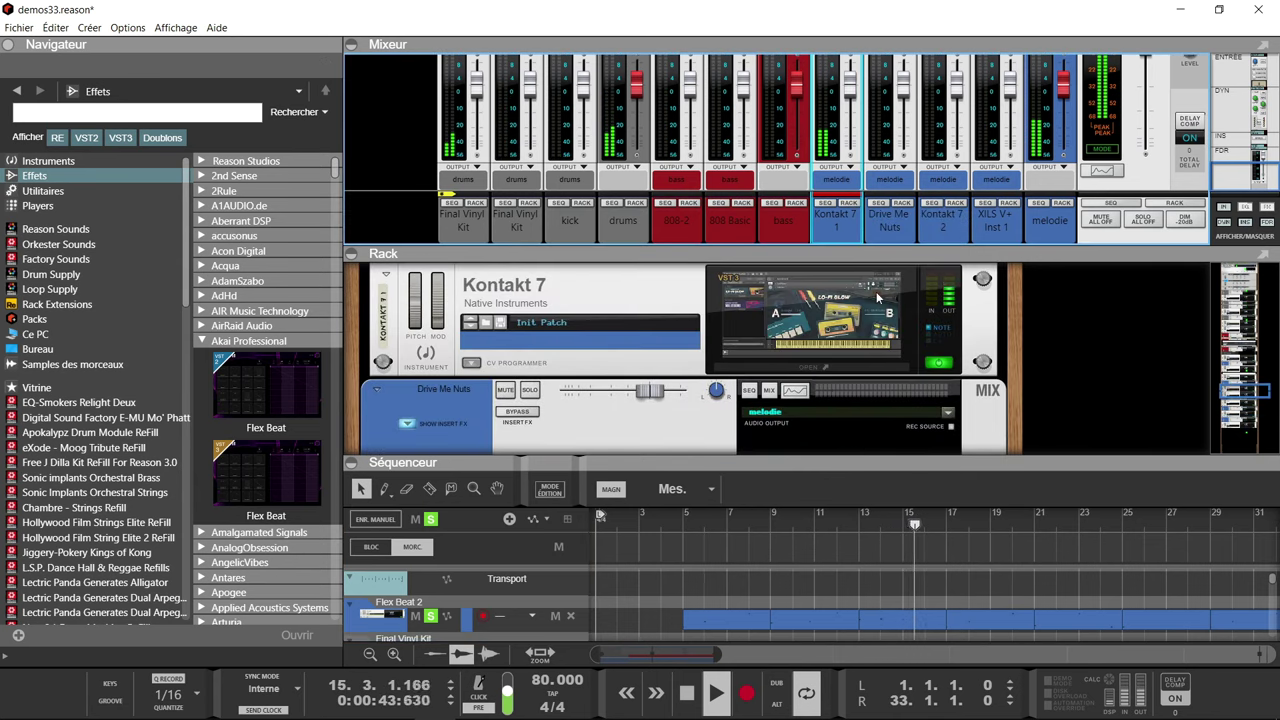
scroll(876, 291, up, 3)
click(851, 357)
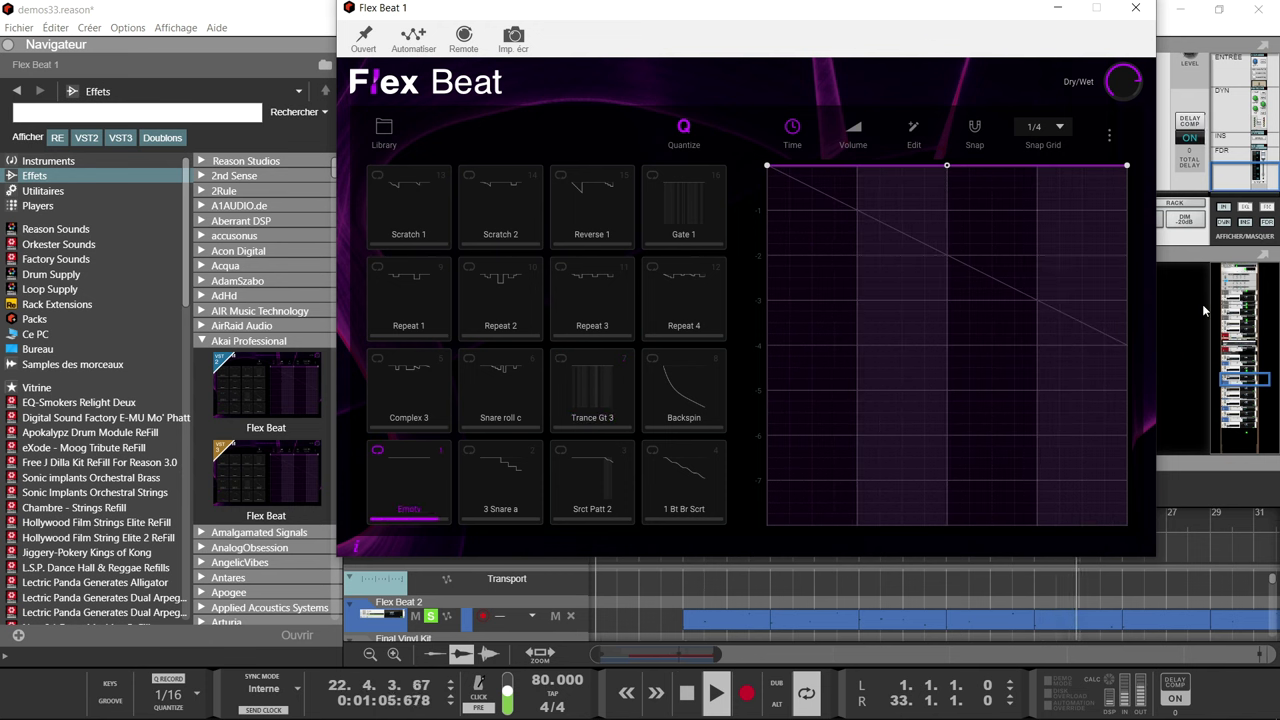
key(space)
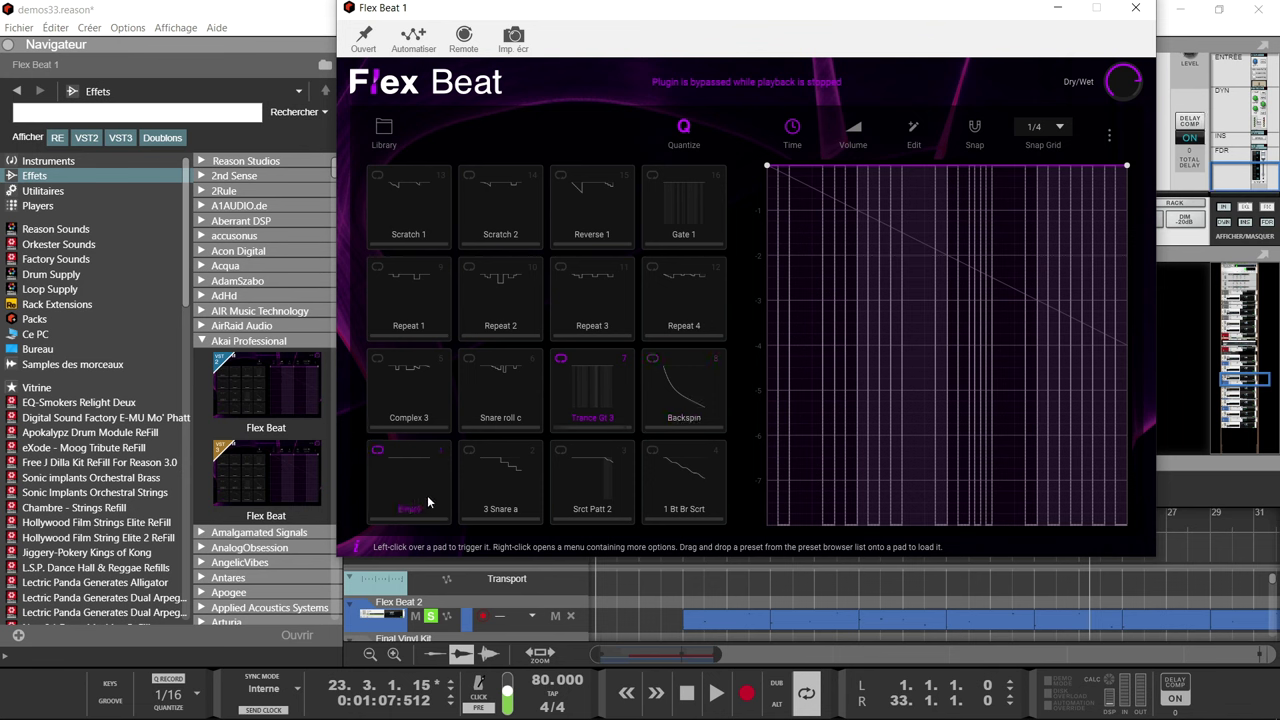
click(1146, 10)
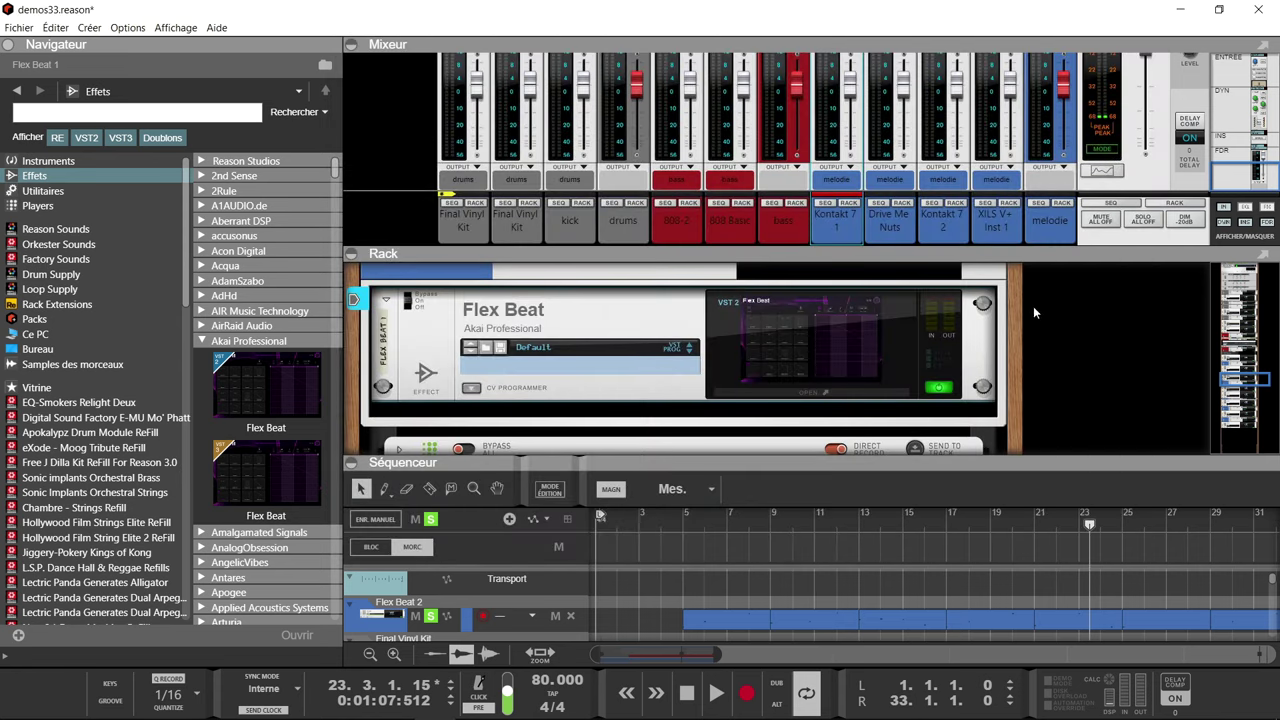
Clear all solos and play the full arrangement from bar 1
click(430, 519)
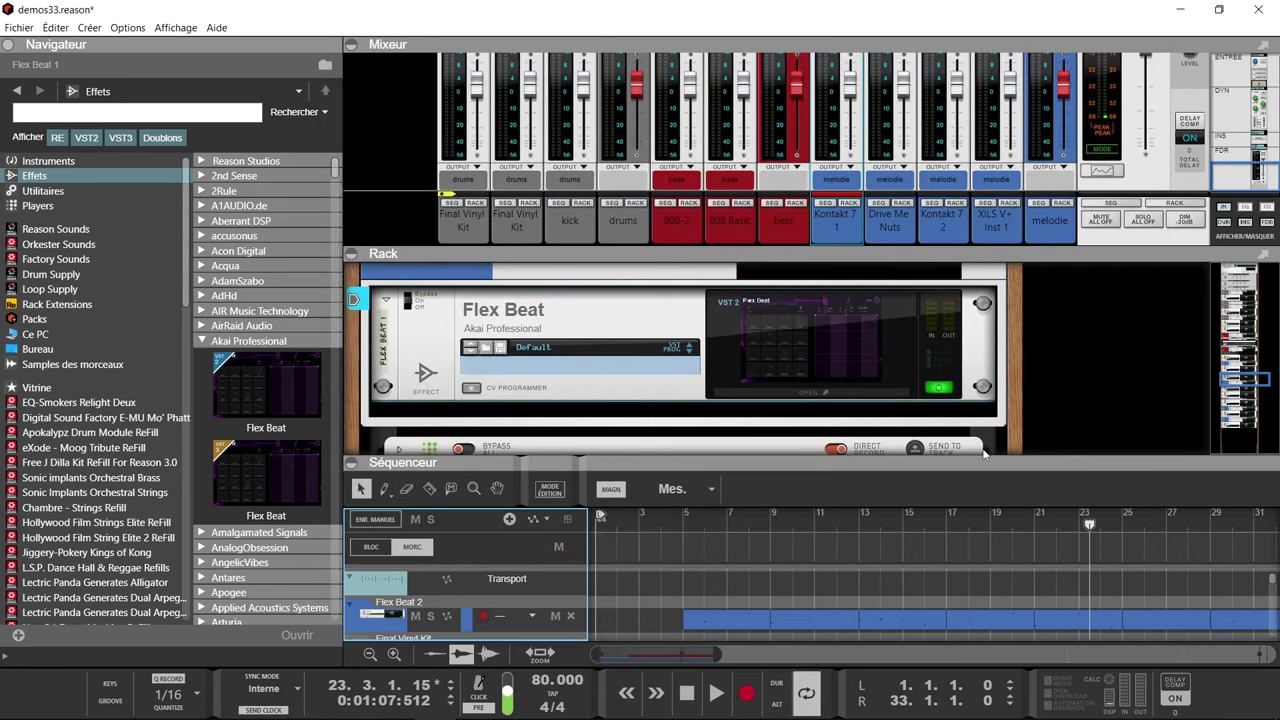
click(1137, 358)
key(Home)
key(space)
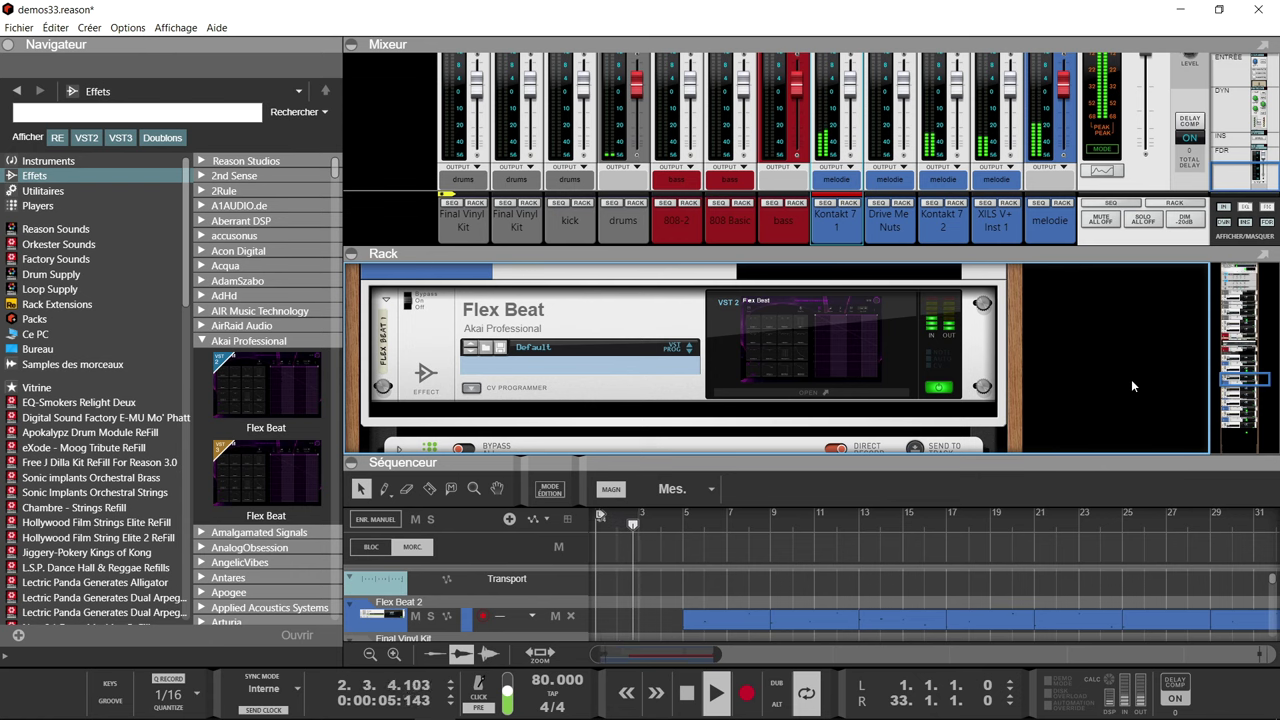
Show the Flex Beat 1 window during playback and collapse the browser, mixer and rack so the sequencer fills the view behind it
click(914, 382)
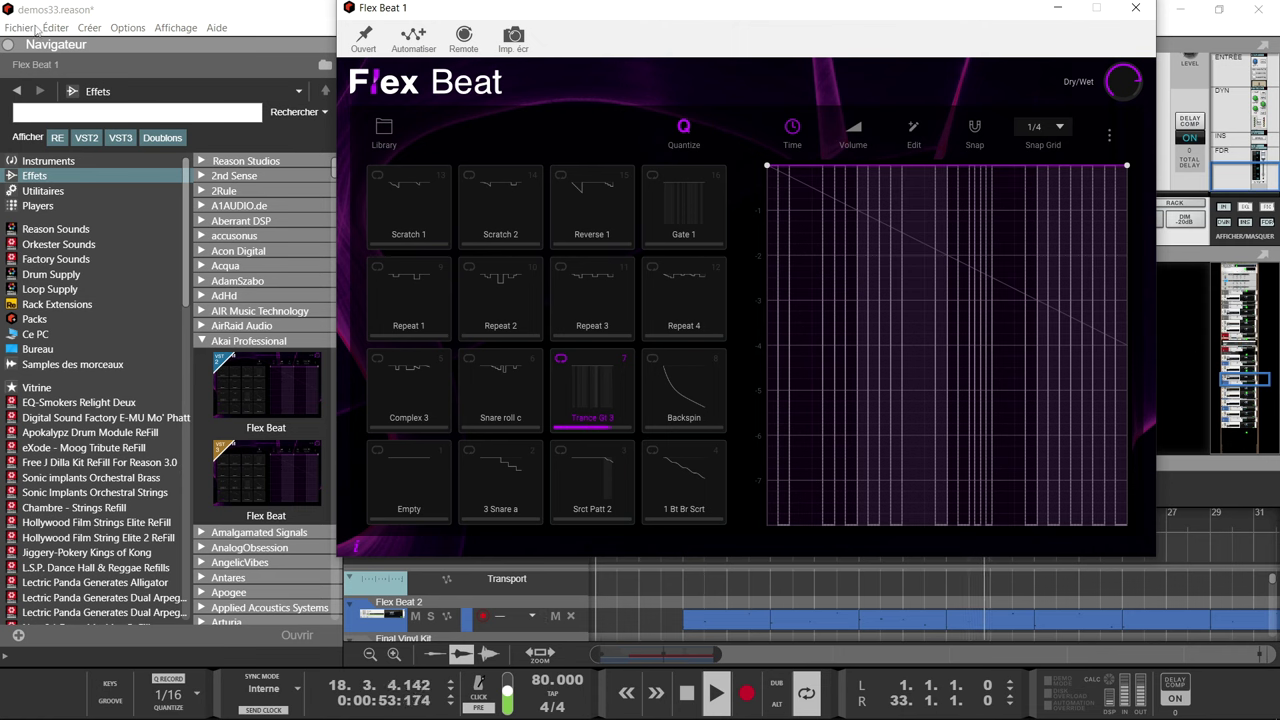
click(8, 45)
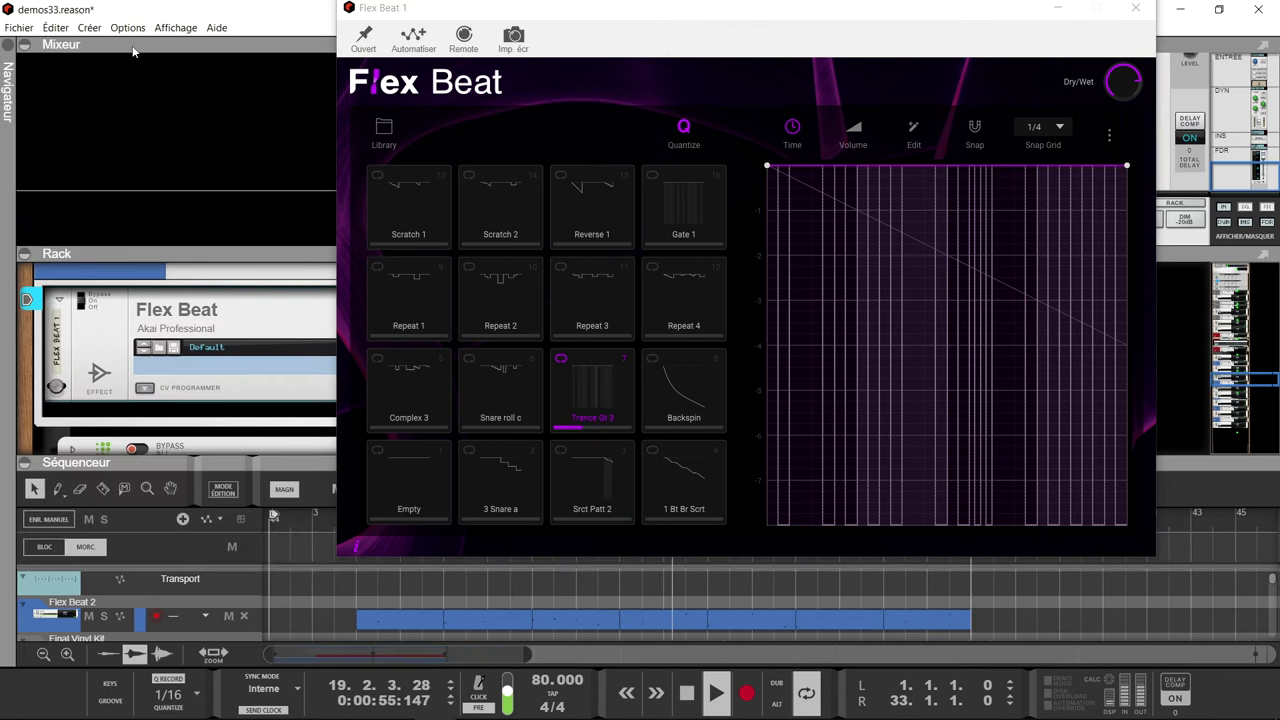
click(24, 45)
click(26, 61)
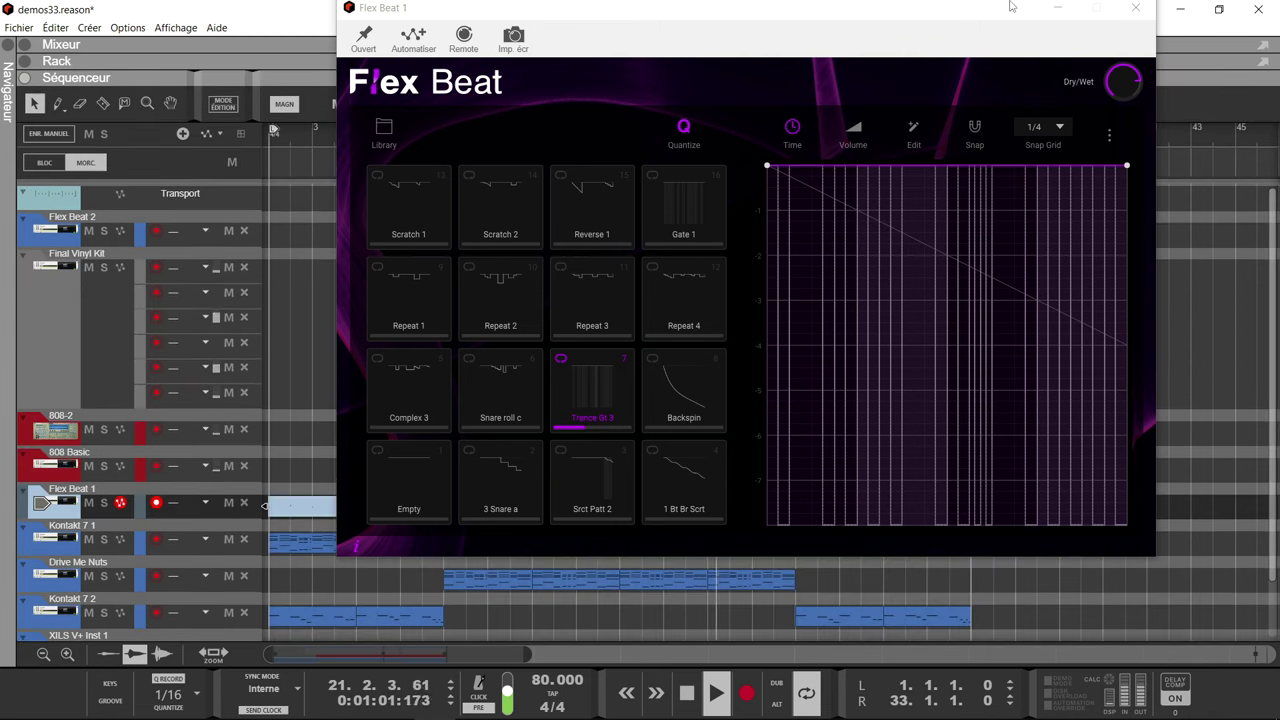
drag(963, 14, 675, 28)
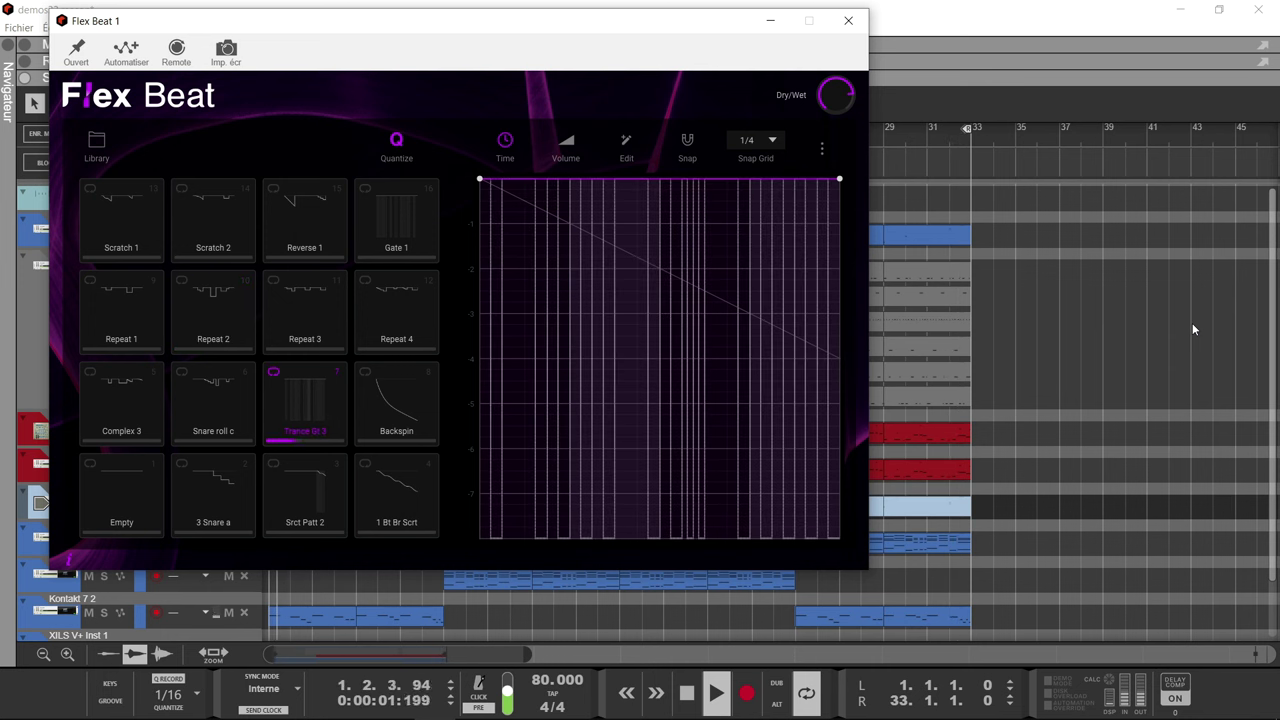
Stop playback and trigger the Repeat 2, 1 Bt Br Scrt and Empty pads in the Flex Beat 1 window
key(space)
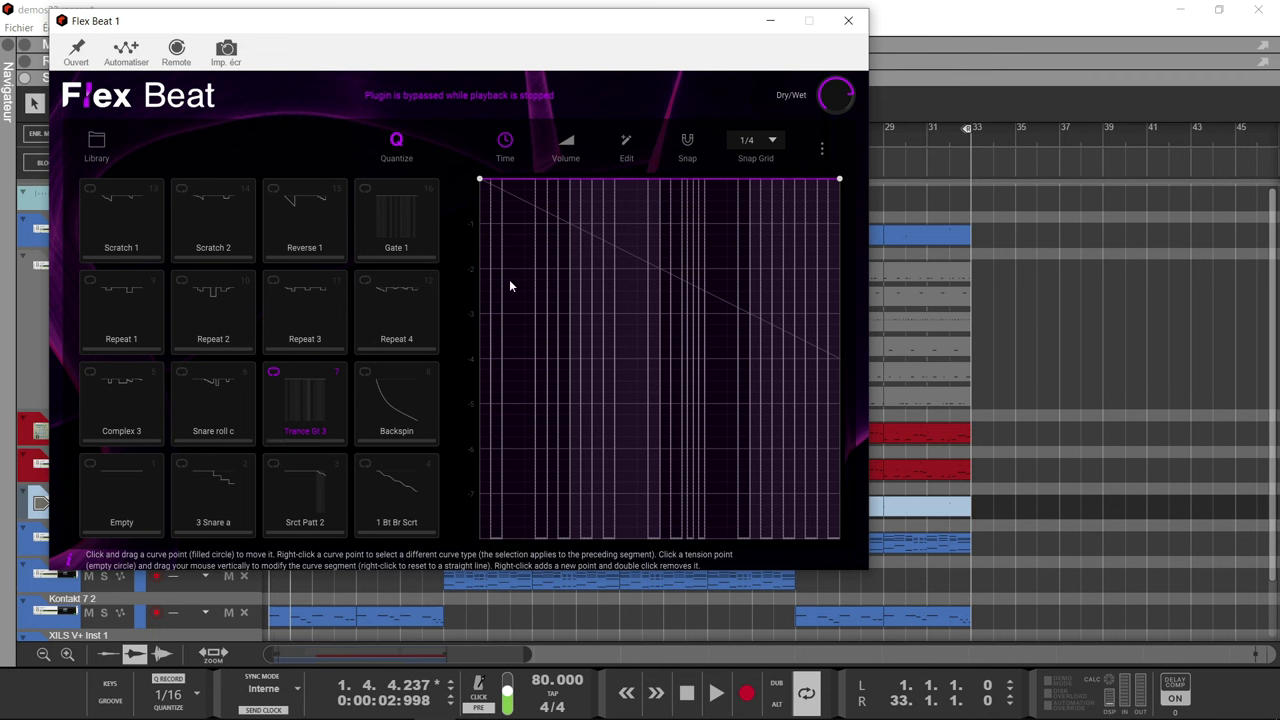
click(213, 310)
click(401, 482)
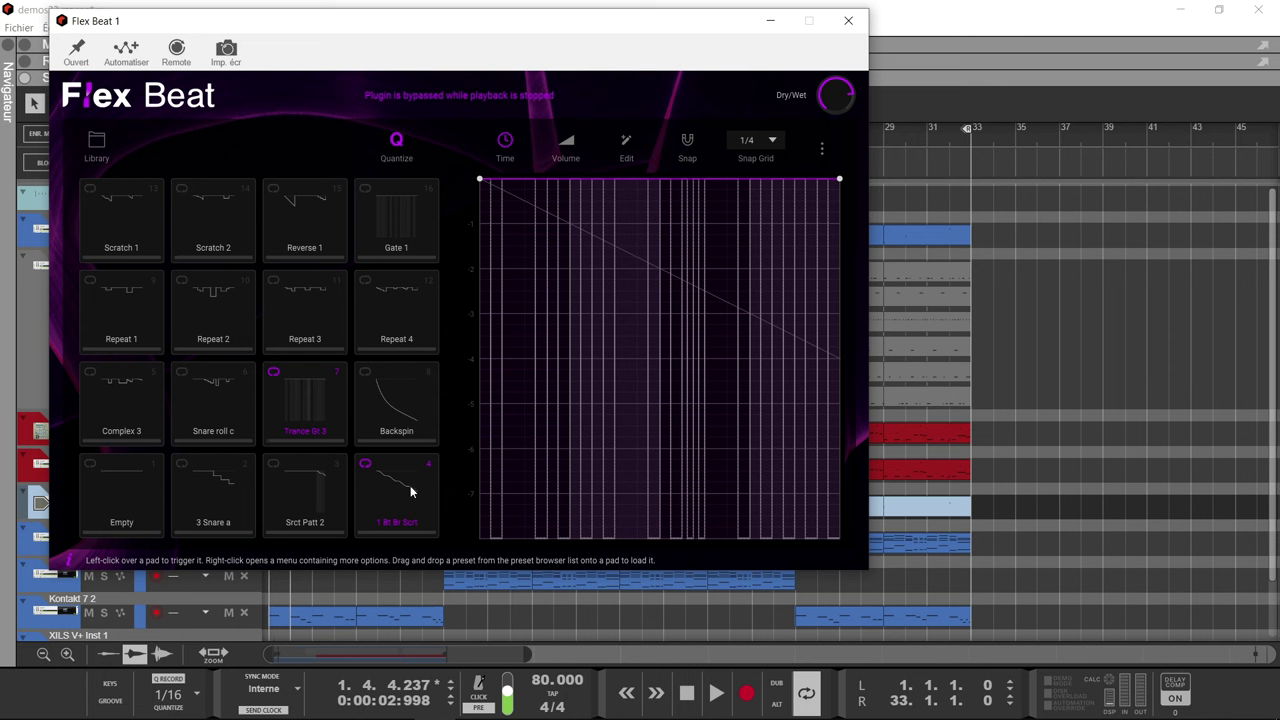
click(121, 490)
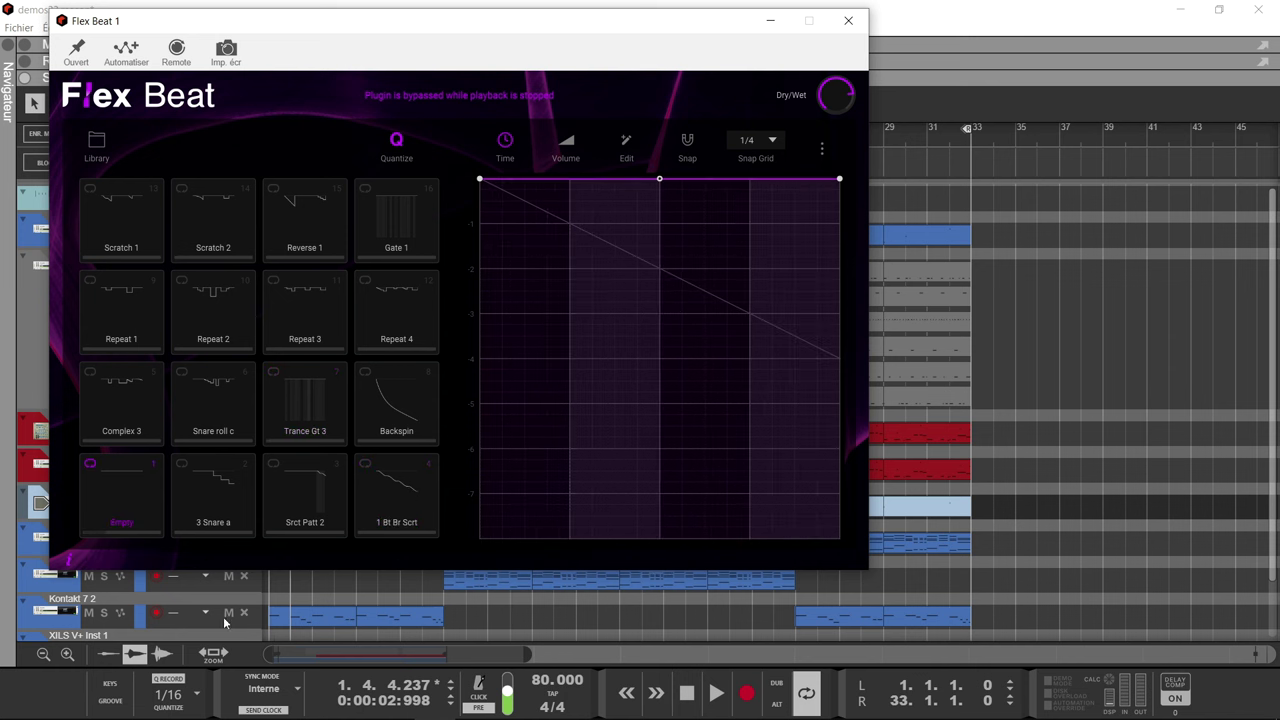
Move the Flex Beat 1 window clear of the track list, select the Flex Beat 1 track and show the Trance Gt 3 pad's Time envelope
drag(280, 34, 623, 37)
click(137, 511)
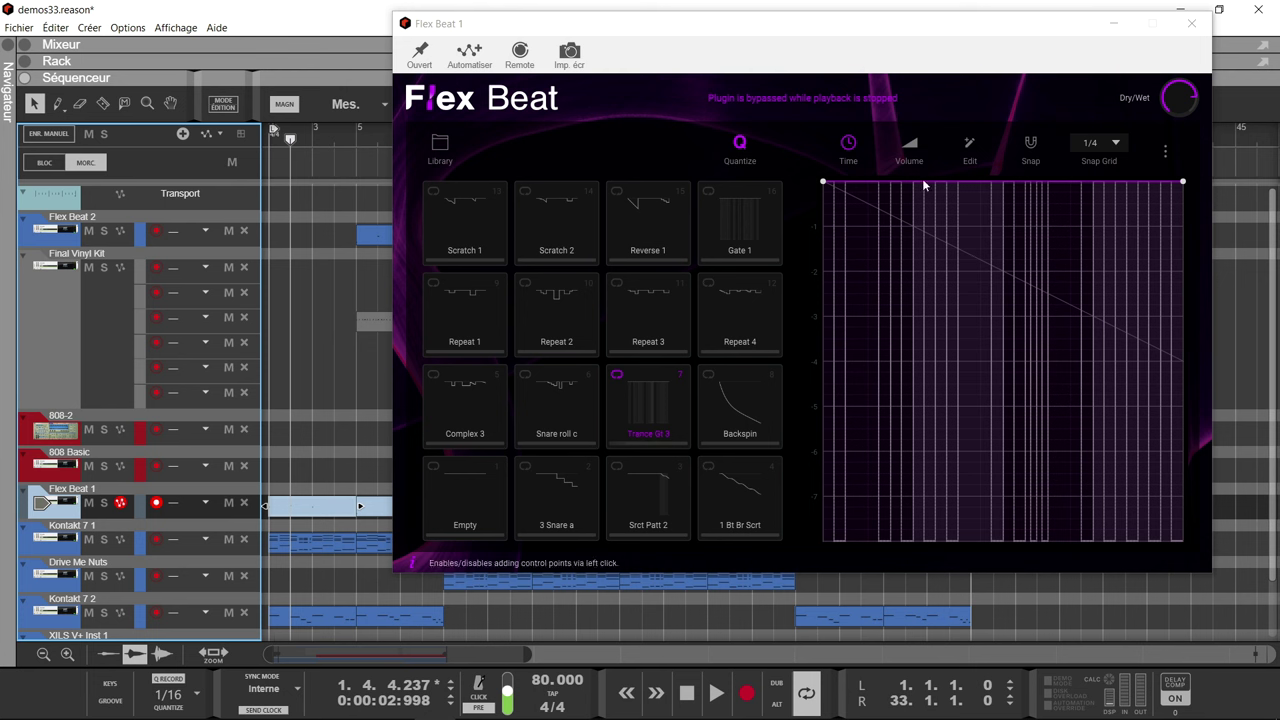
click(849, 155)
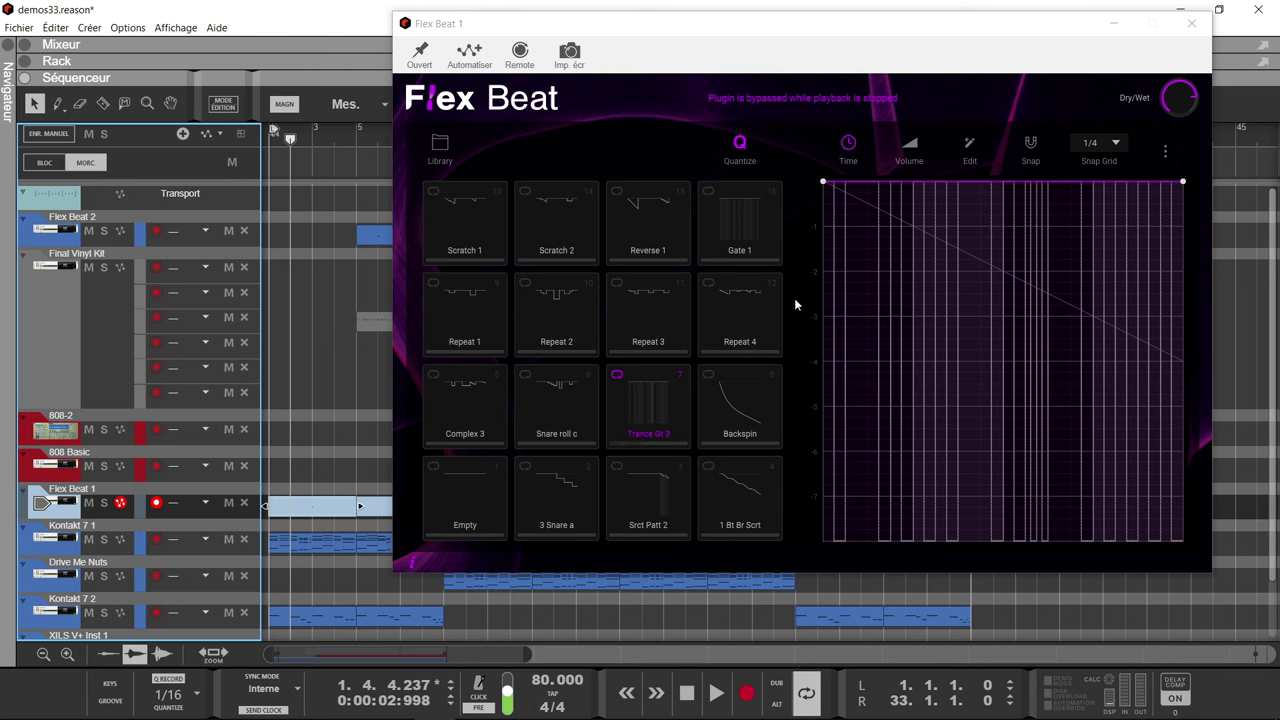